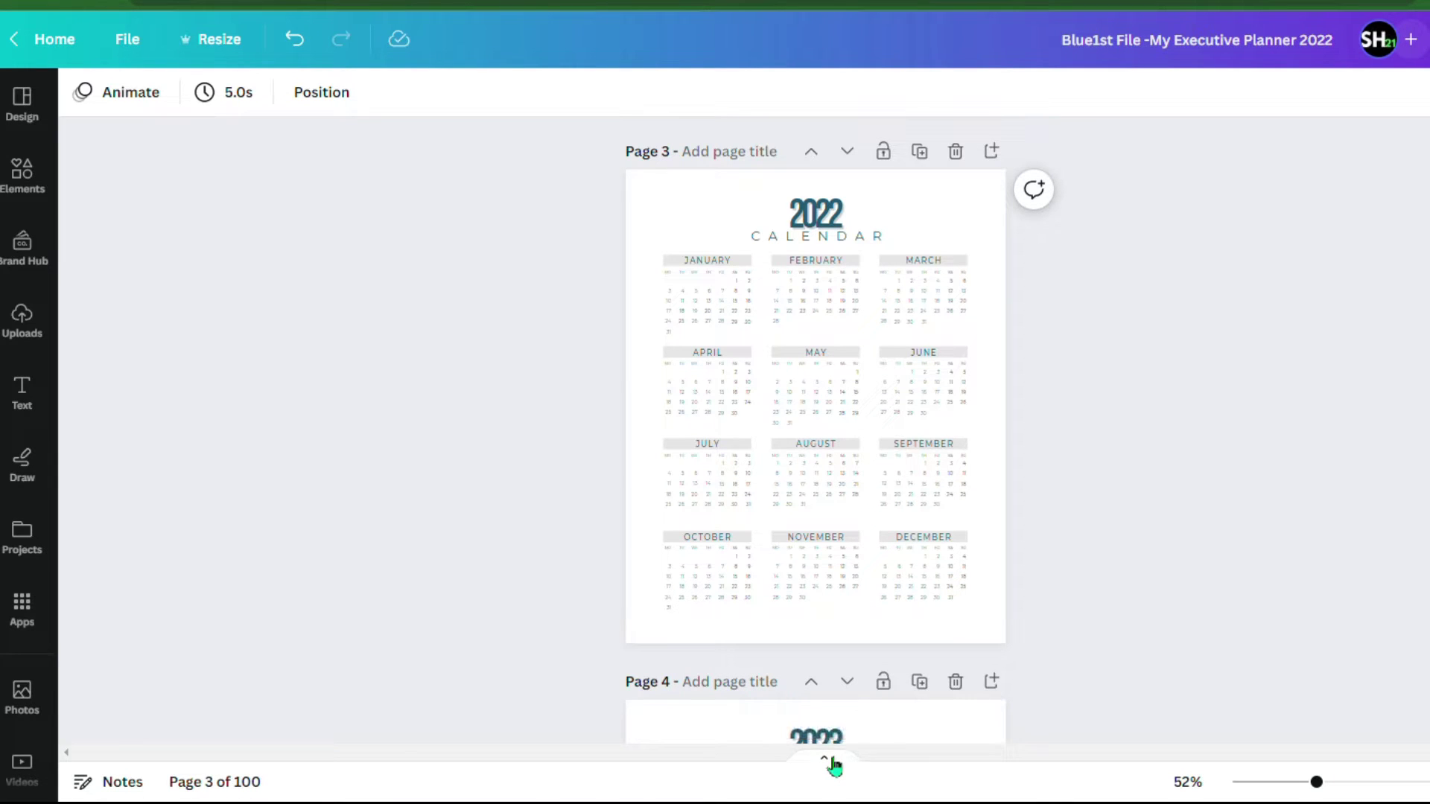
# - Show the page thumbnails, look through the planner's pages from 4 to 10, and hide the thumbnails again
pyautogui.click(823, 757)
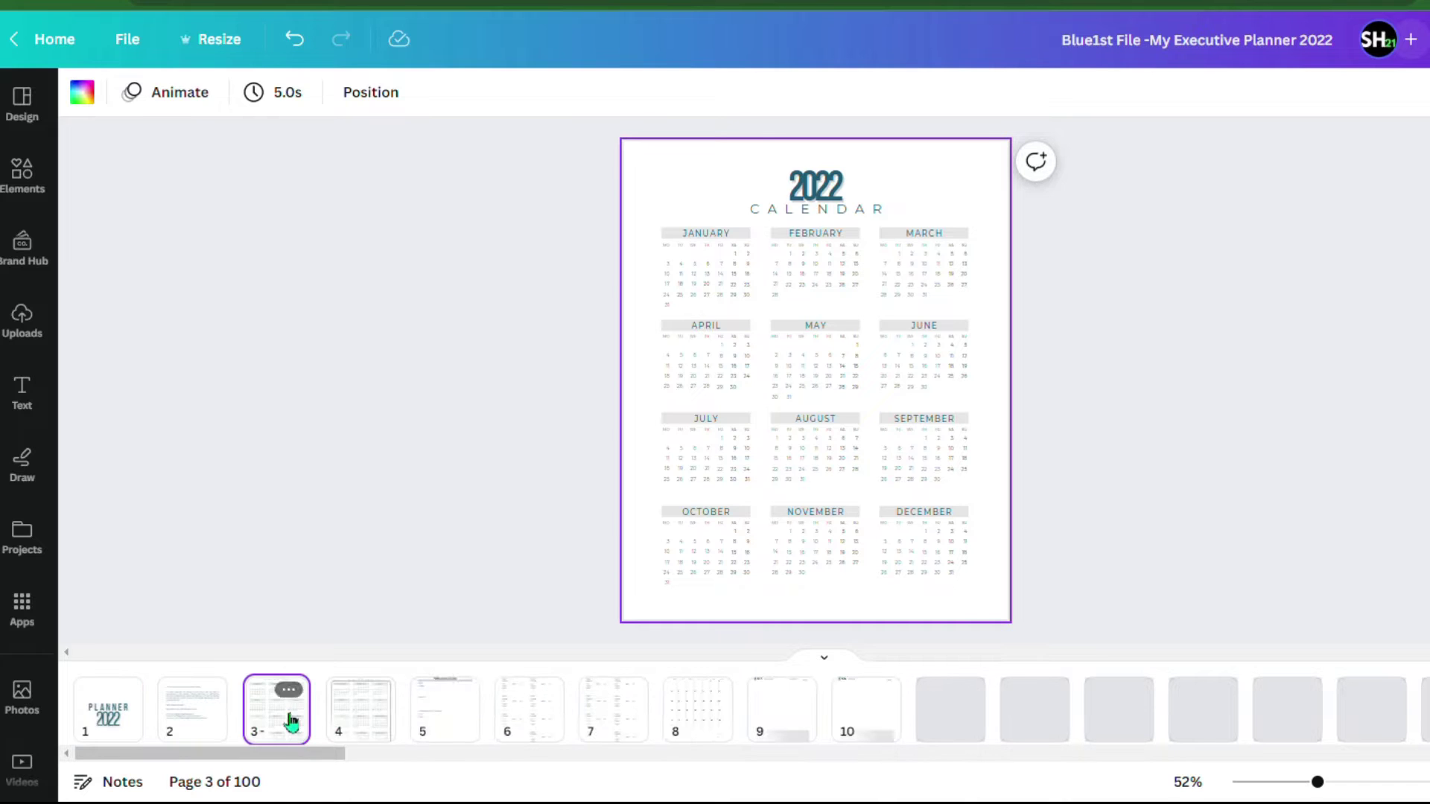
pyautogui.click(372, 718)
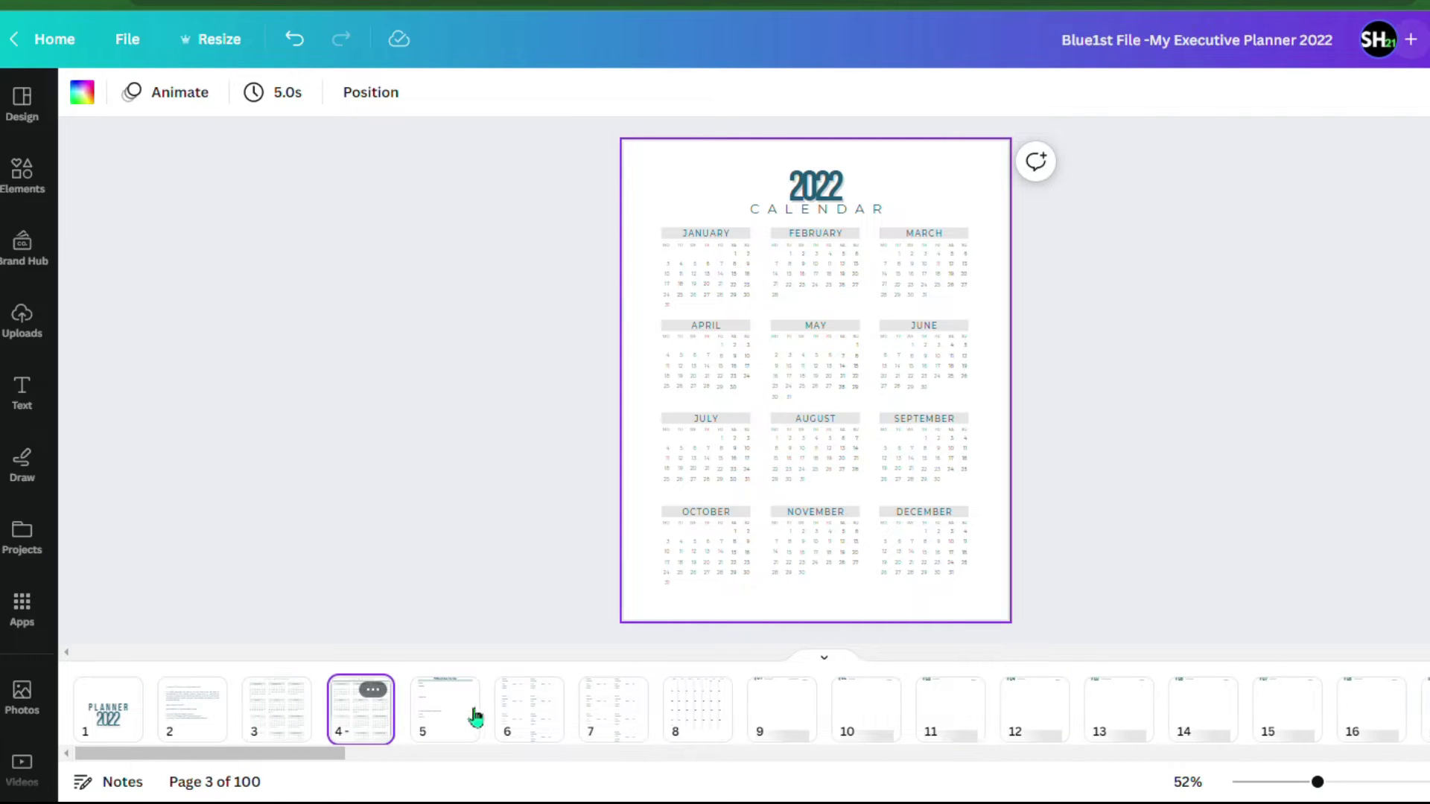
pyautogui.click(536, 711)
pyautogui.click(616, 711)
pyautogui.click(682, 717)
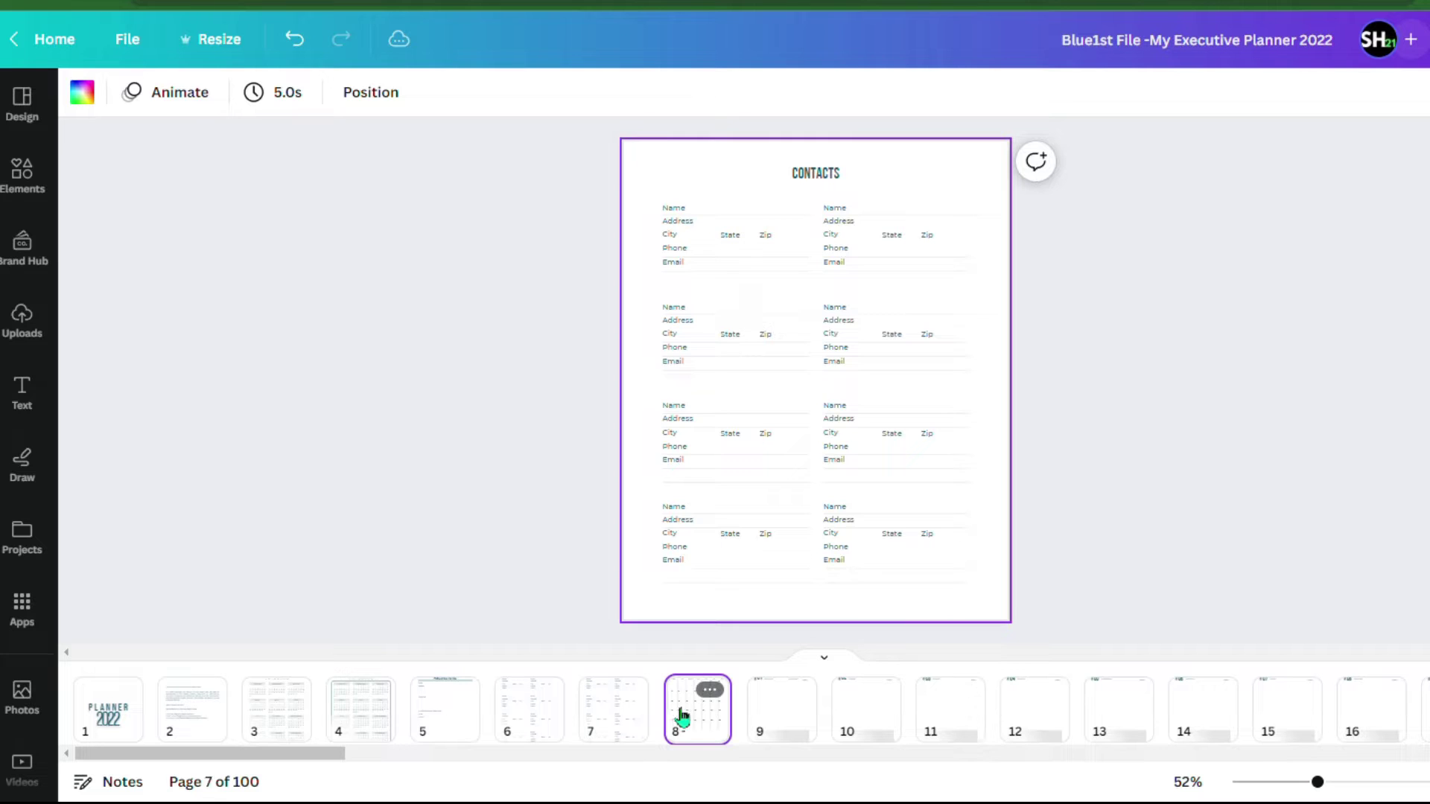
pyautogui.click(809, 714)
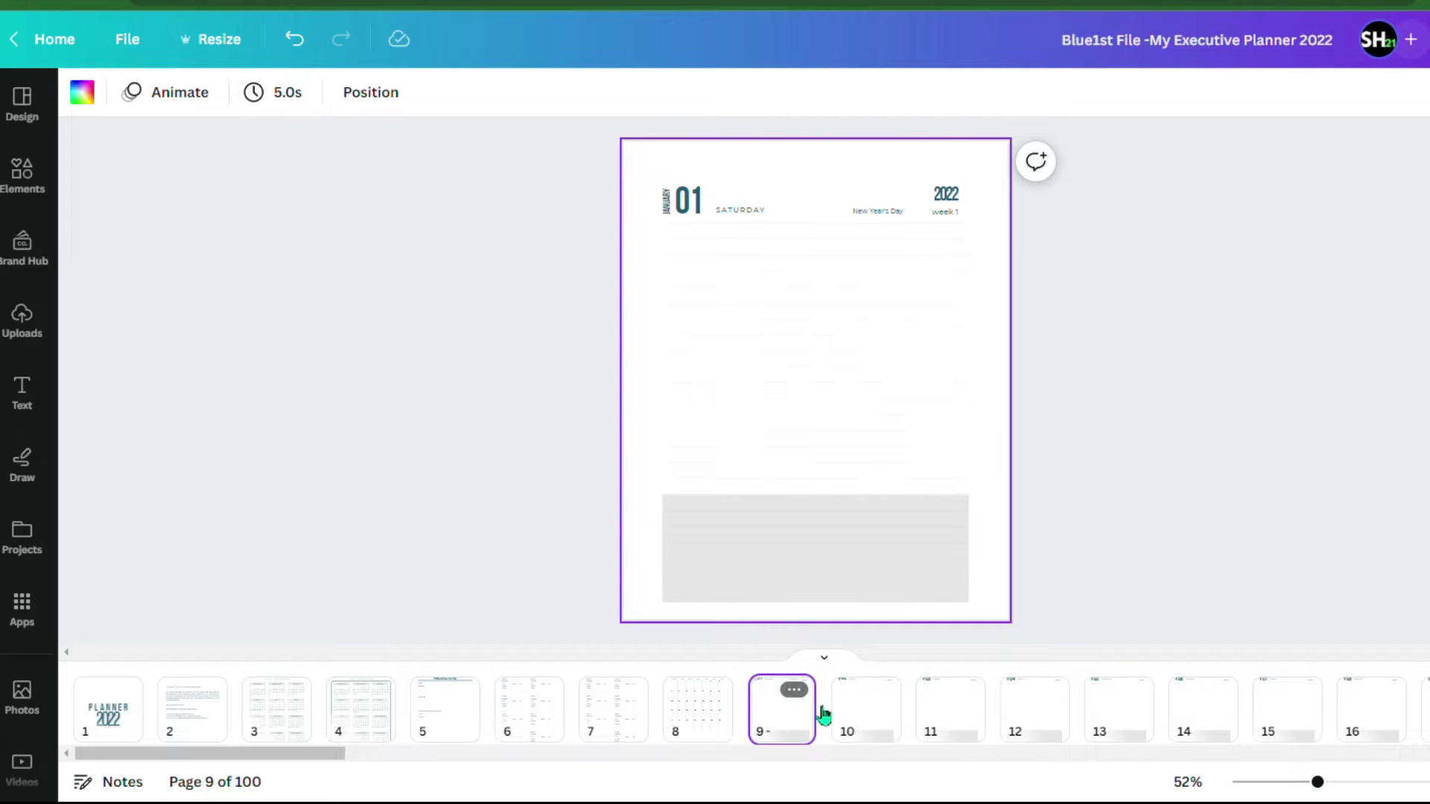
pyautogui.click(878, 712)
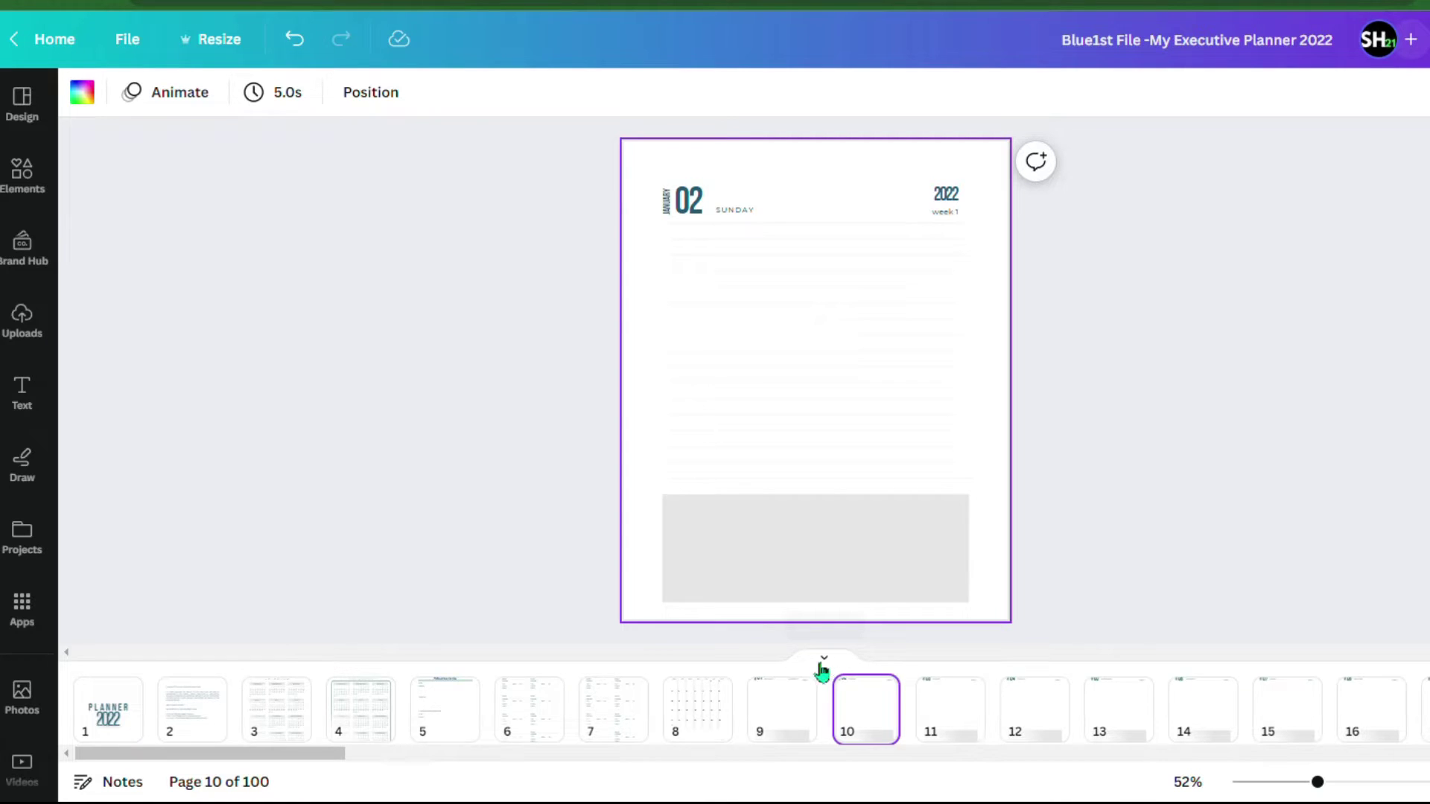
pyautogui.click(825, 660)
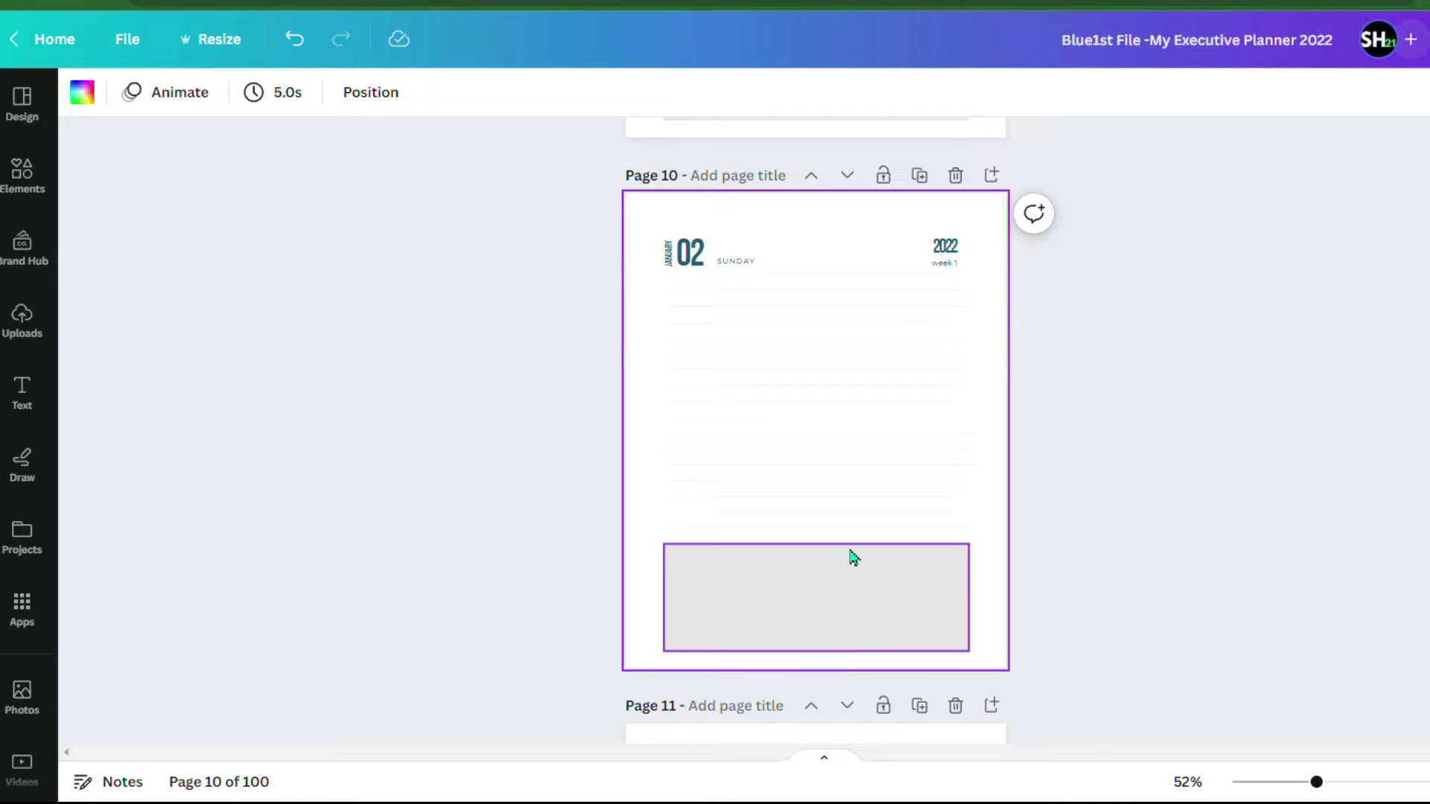
# - Look over the January daily pages, view all pages as a grid, and open page 25 in the normal view
pyautogui.scroll(-15, 849, 564)
pyautogui.scroll(-20, 850, 565)
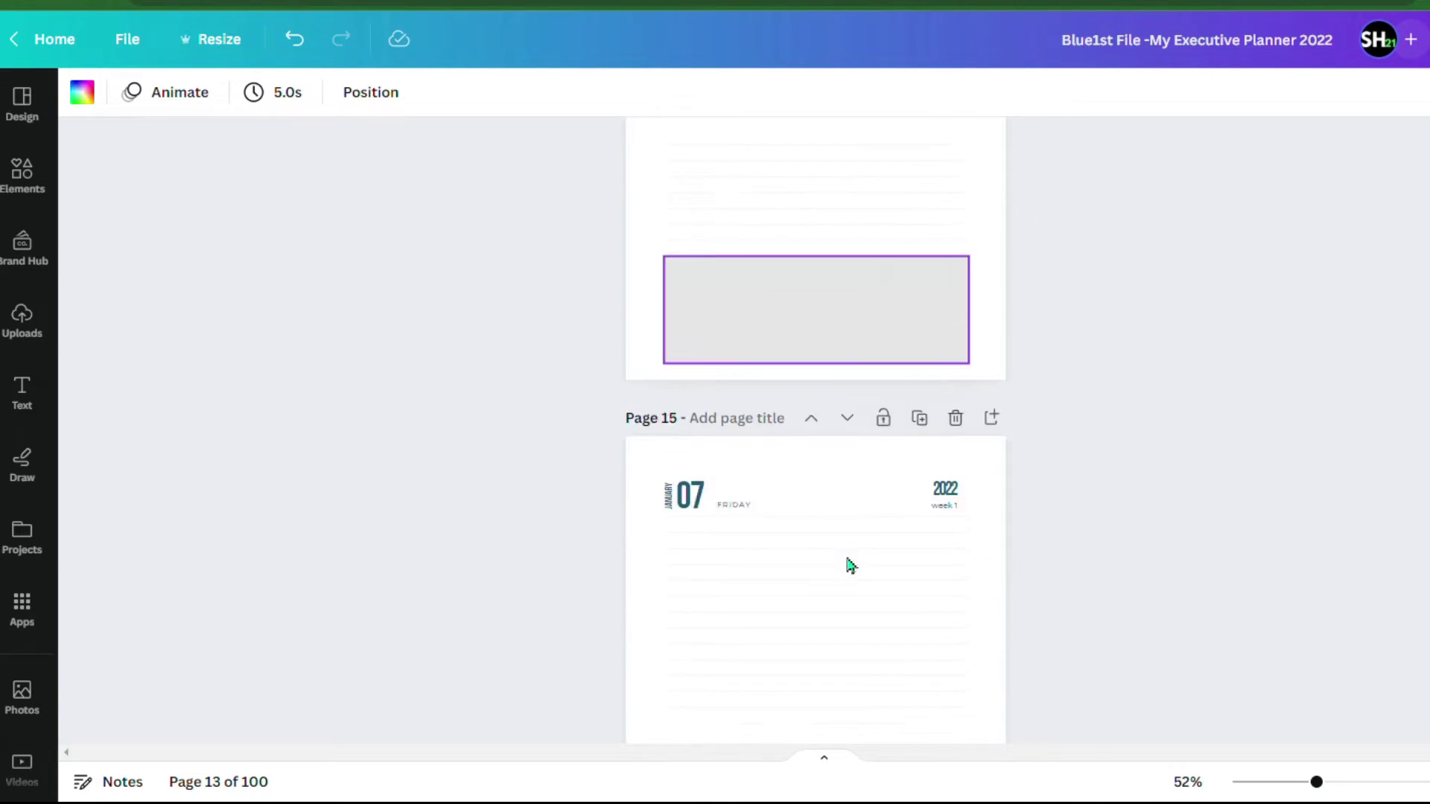
pyautogui.scroll(-2, 849, 564)
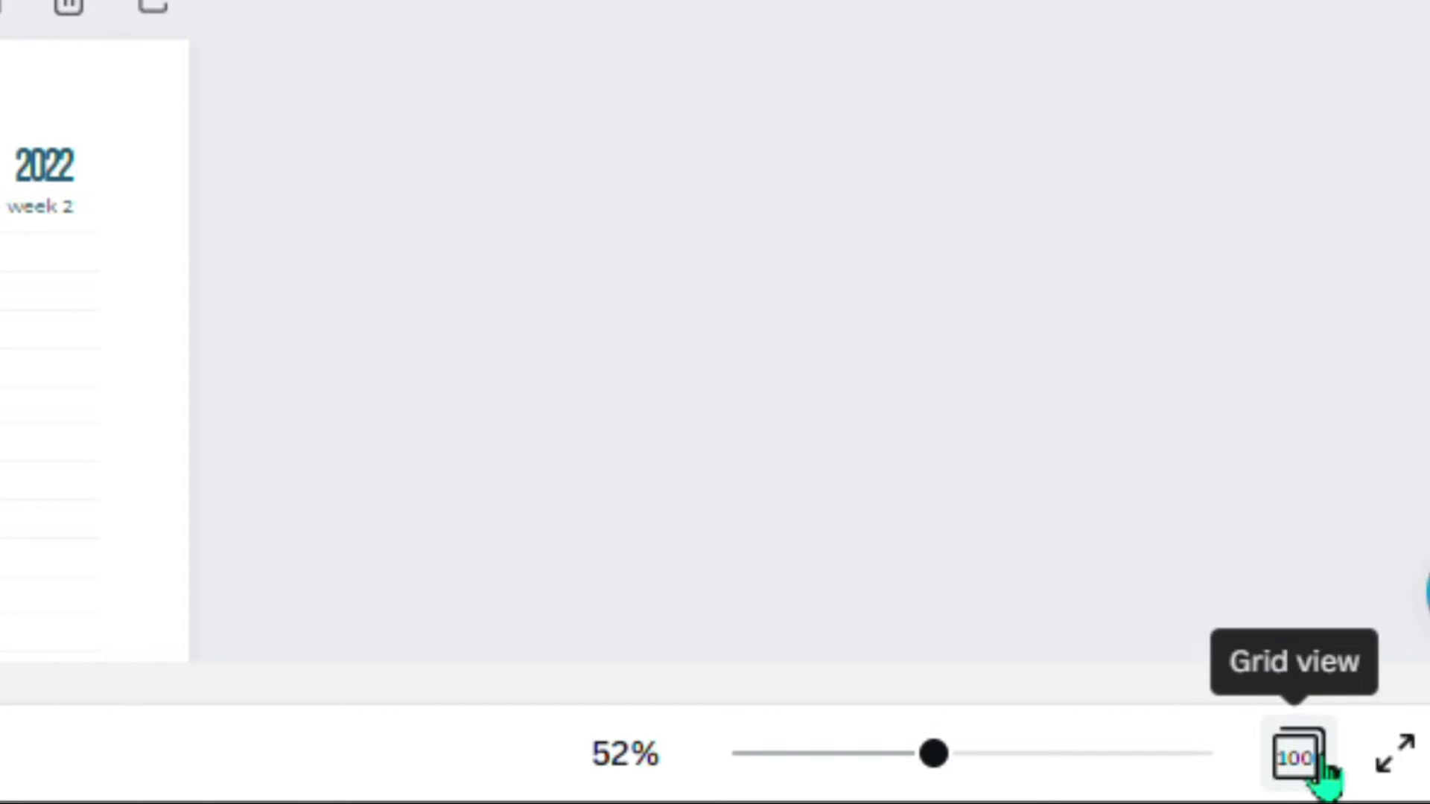
pyautogui.click(1318, 763)
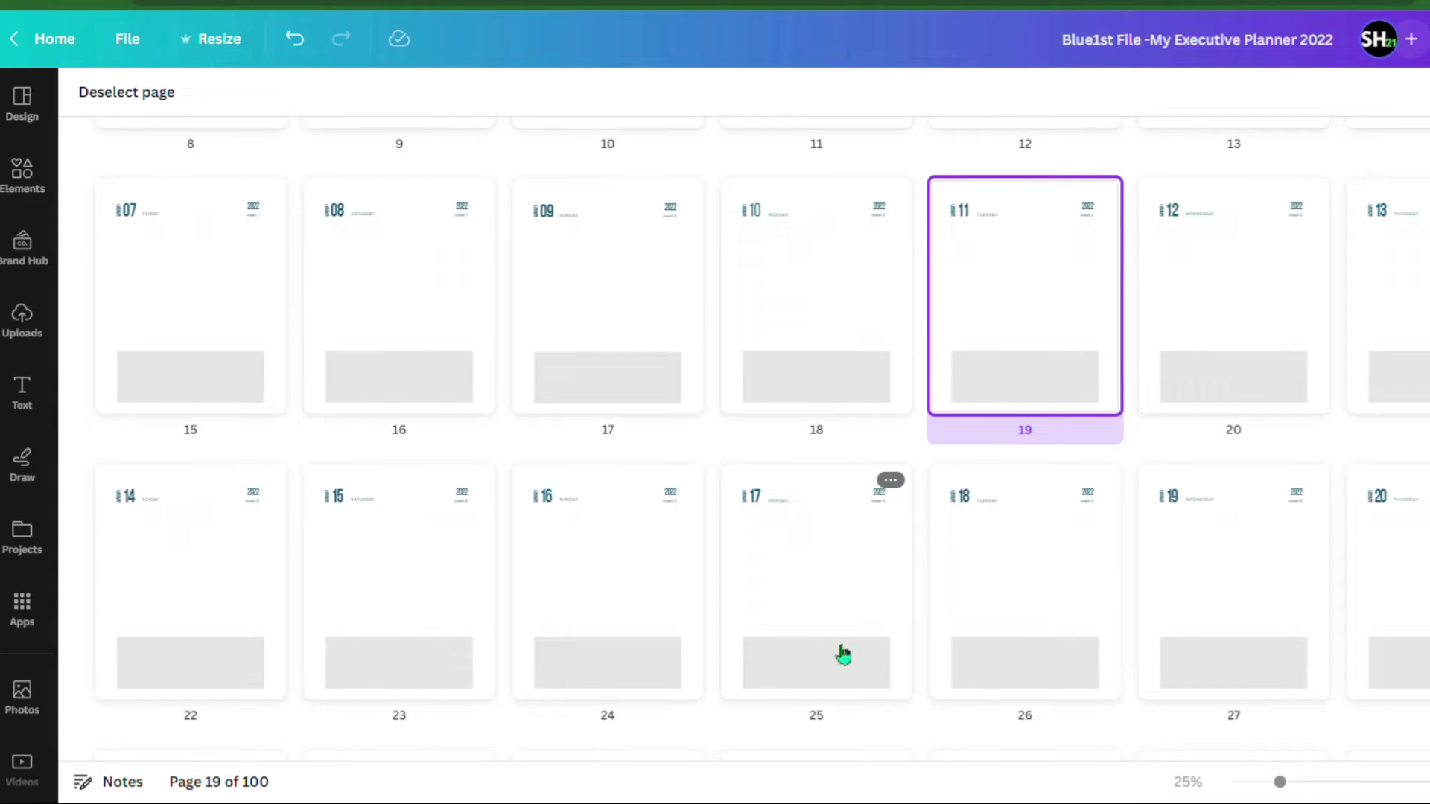
pyautogui.click(842, 654)
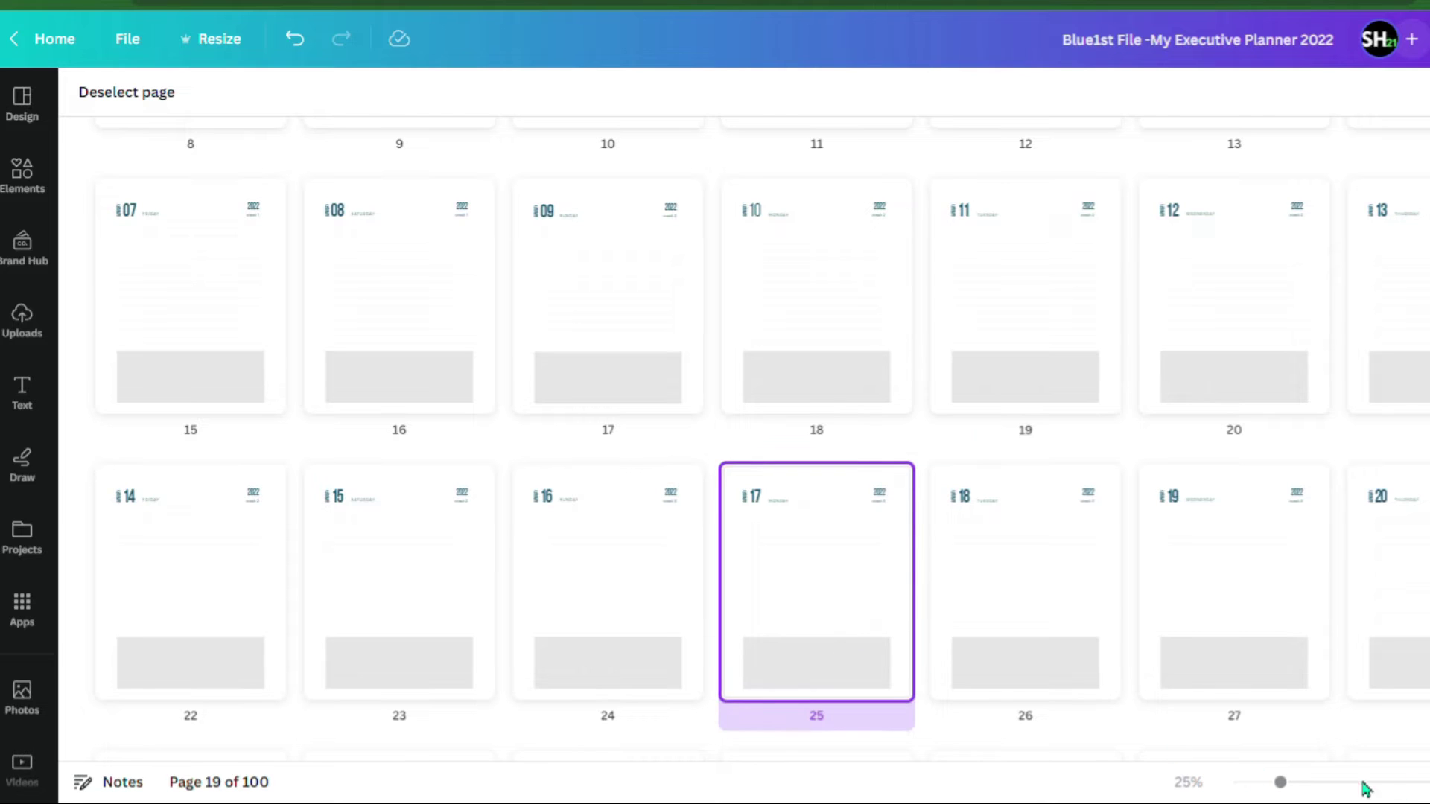
pyautogui.click(1428, 782)
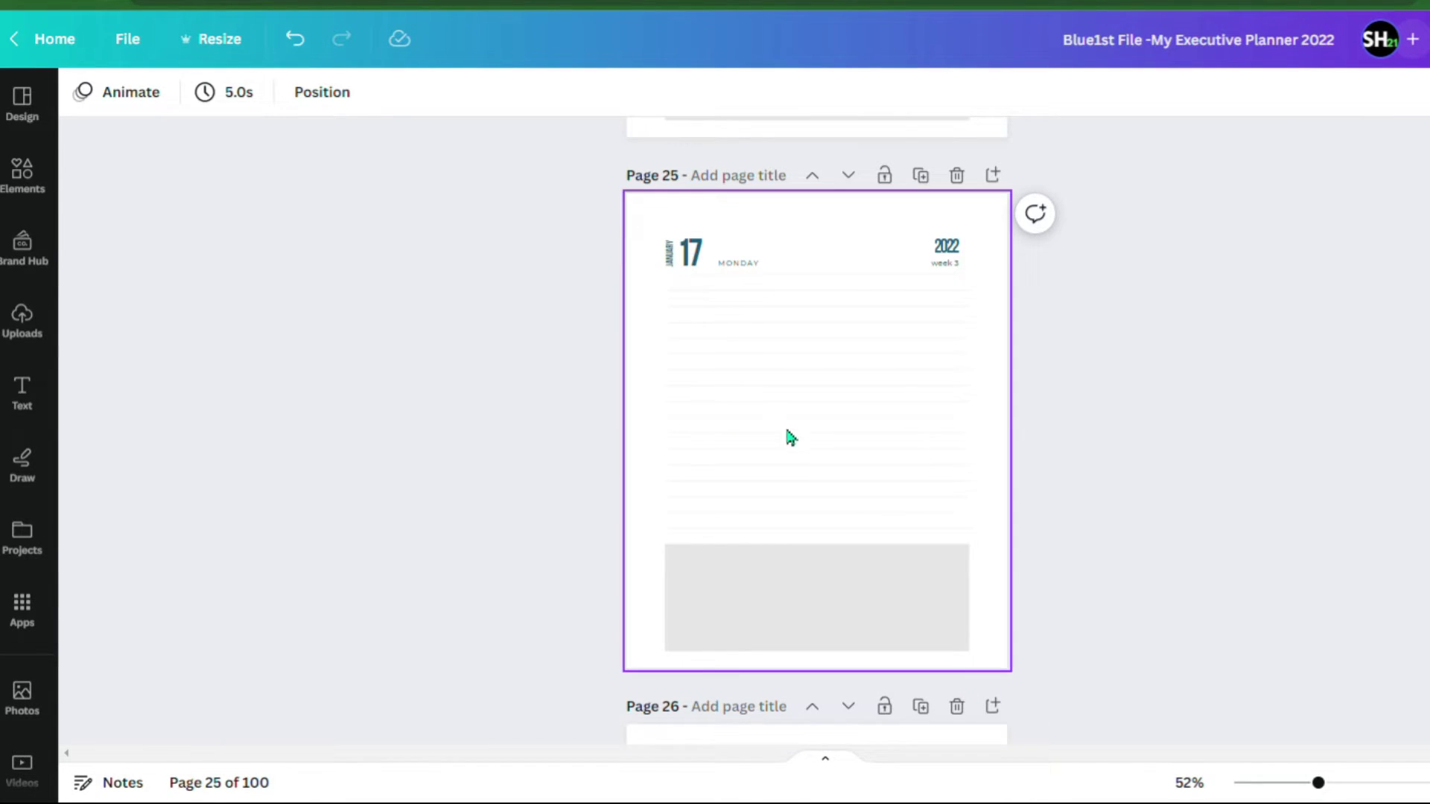
# - Go back to page 4 with the 2023 calendar through the page thumbnails and leave nothing selected on it
pyautogui.click(830, 767)
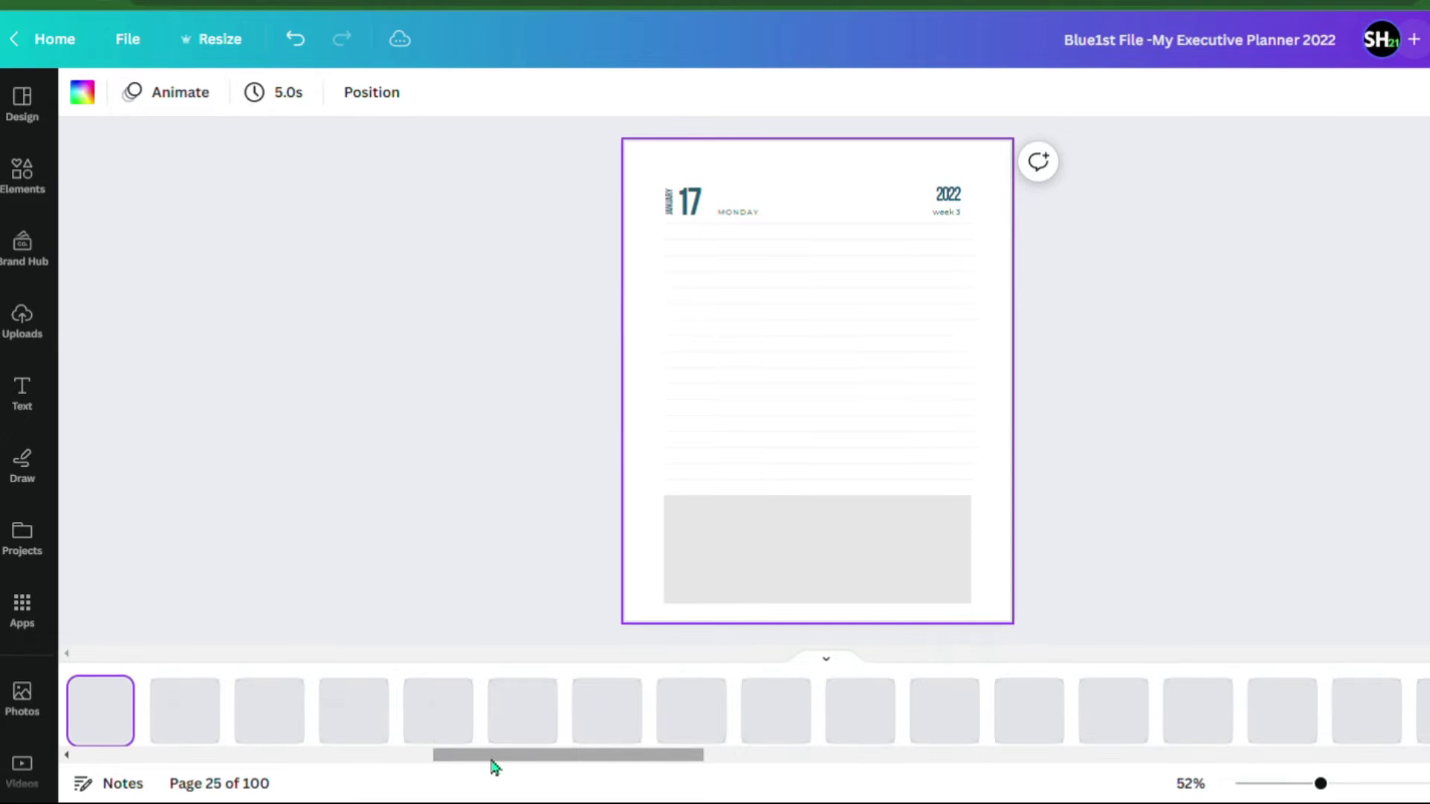
pyautogui.moveTo(525, 760); pyautogui.dragTo(204, 783)
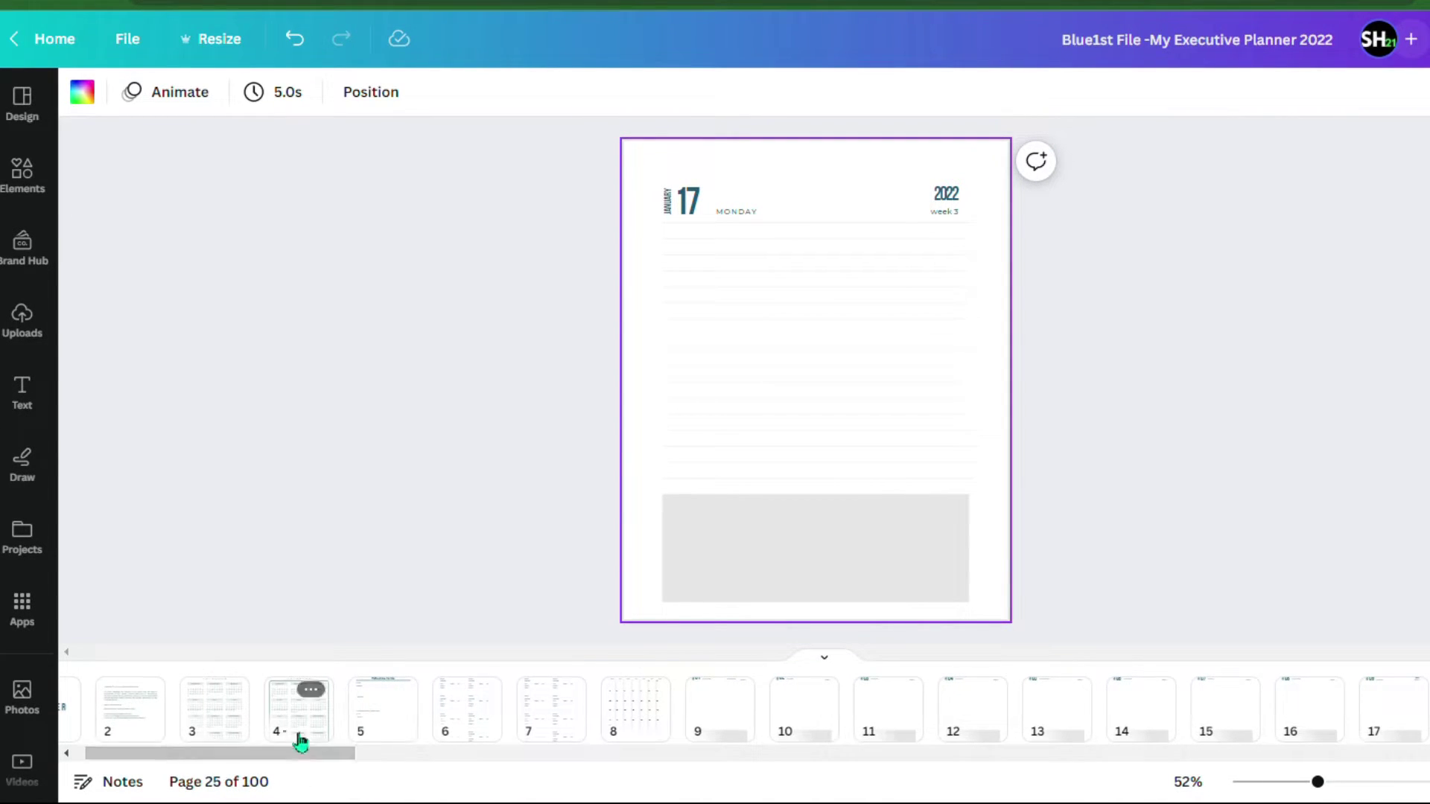
pyautogui.click(322, 726)
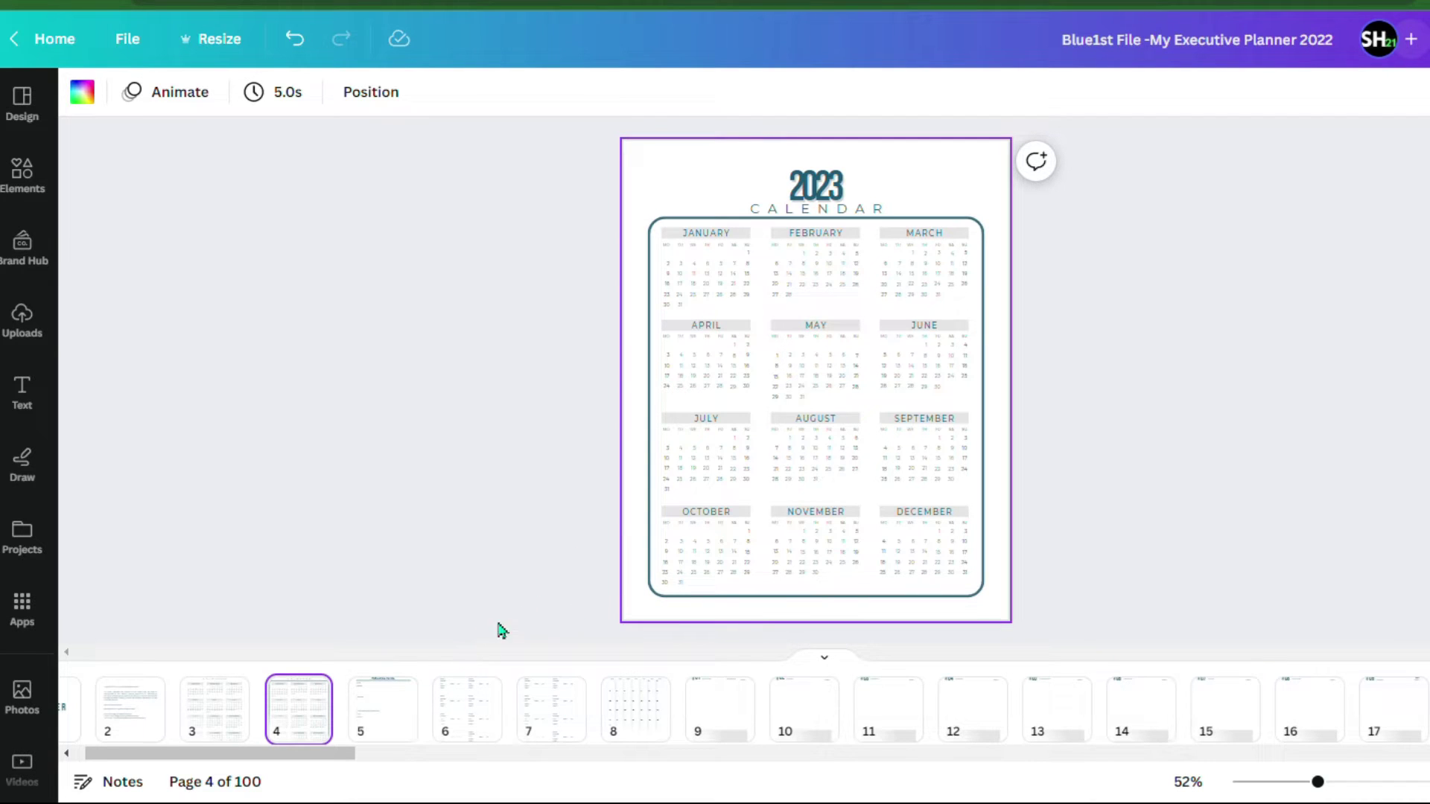
pyautogui.click(631, 594)
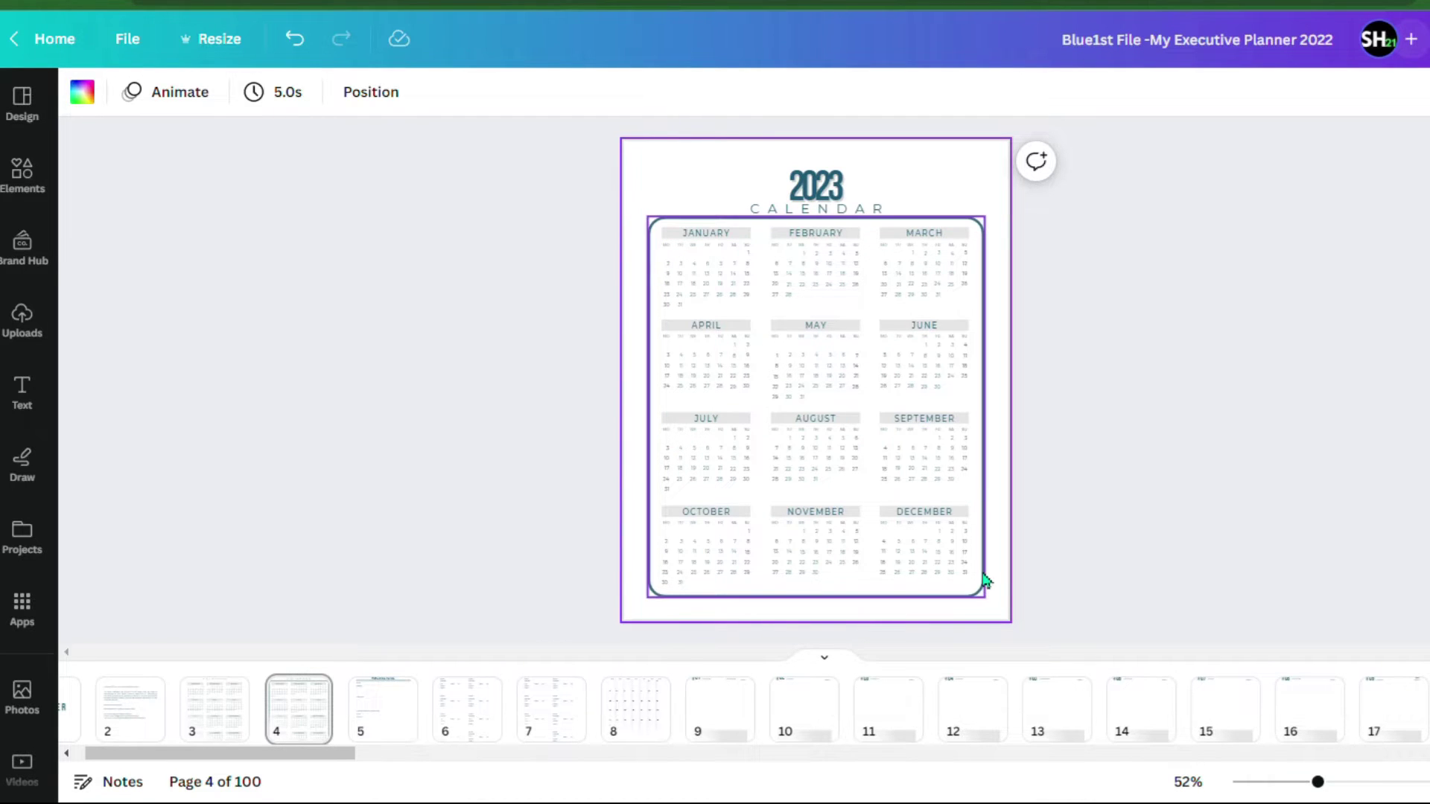
pyautogui.click(826, 660)
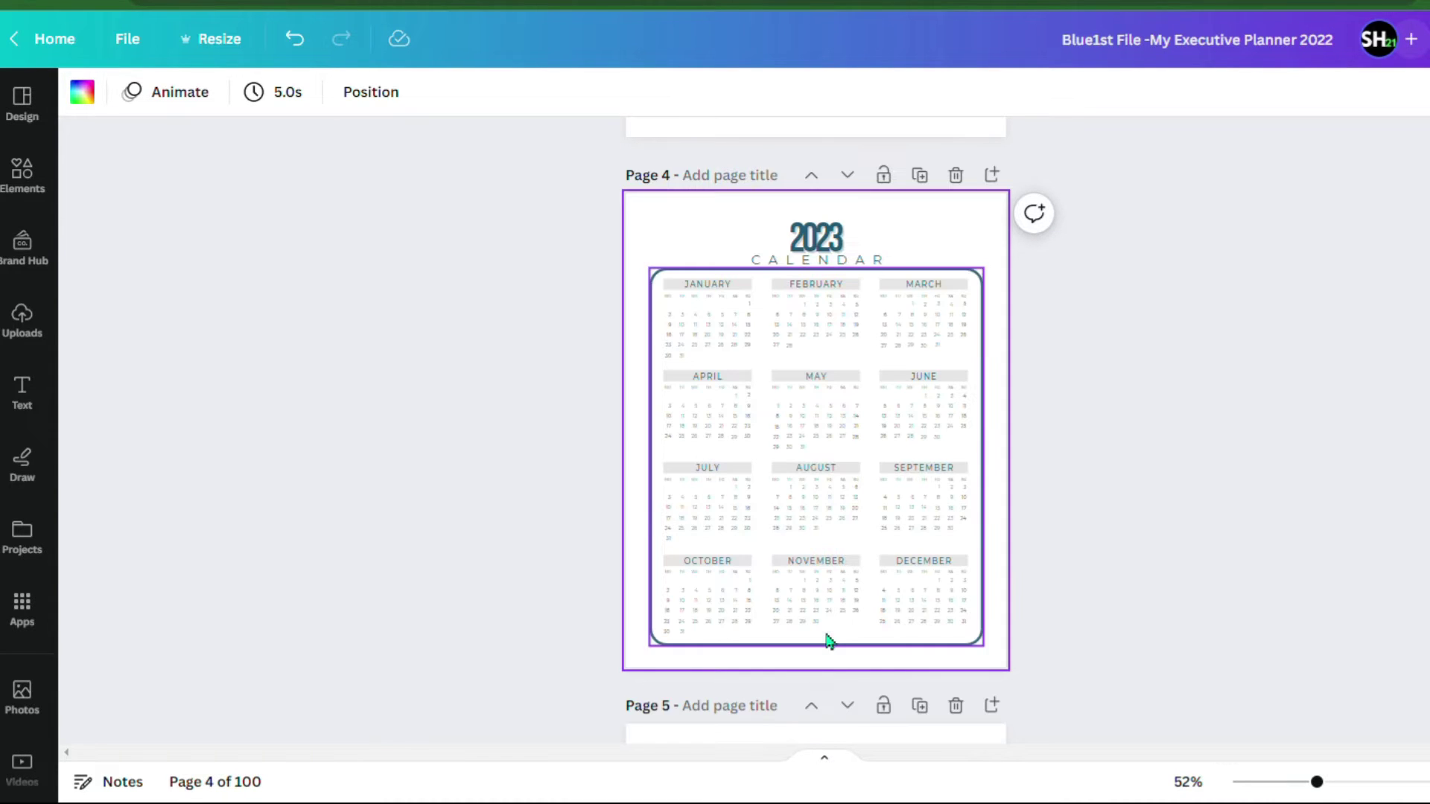
pyautogui.click(1121, 509)
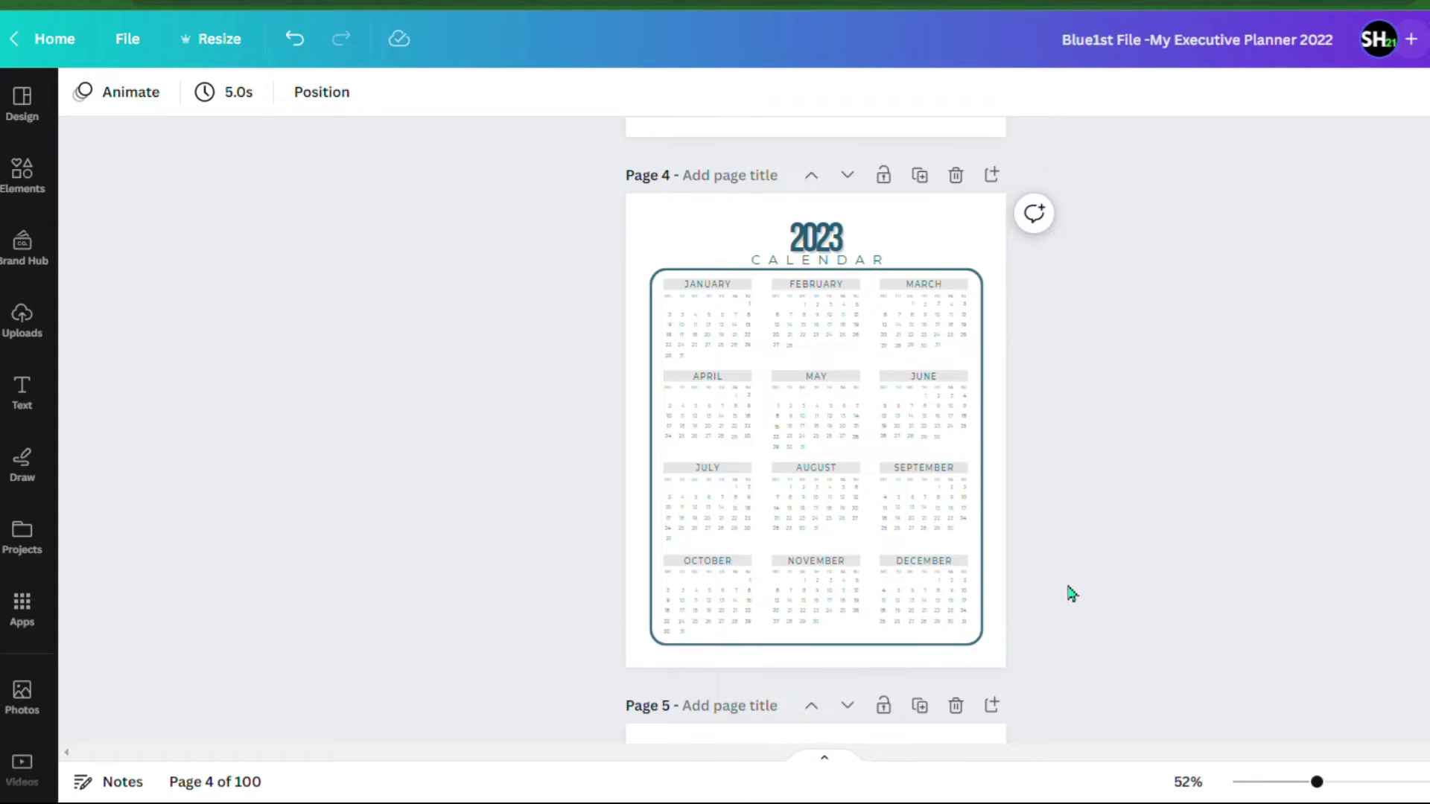
# - Browse the full Lines & Shapes collection in the elements and select the rounded frame around page 4's 2023 calendar
pyautogui.click(23, 173)
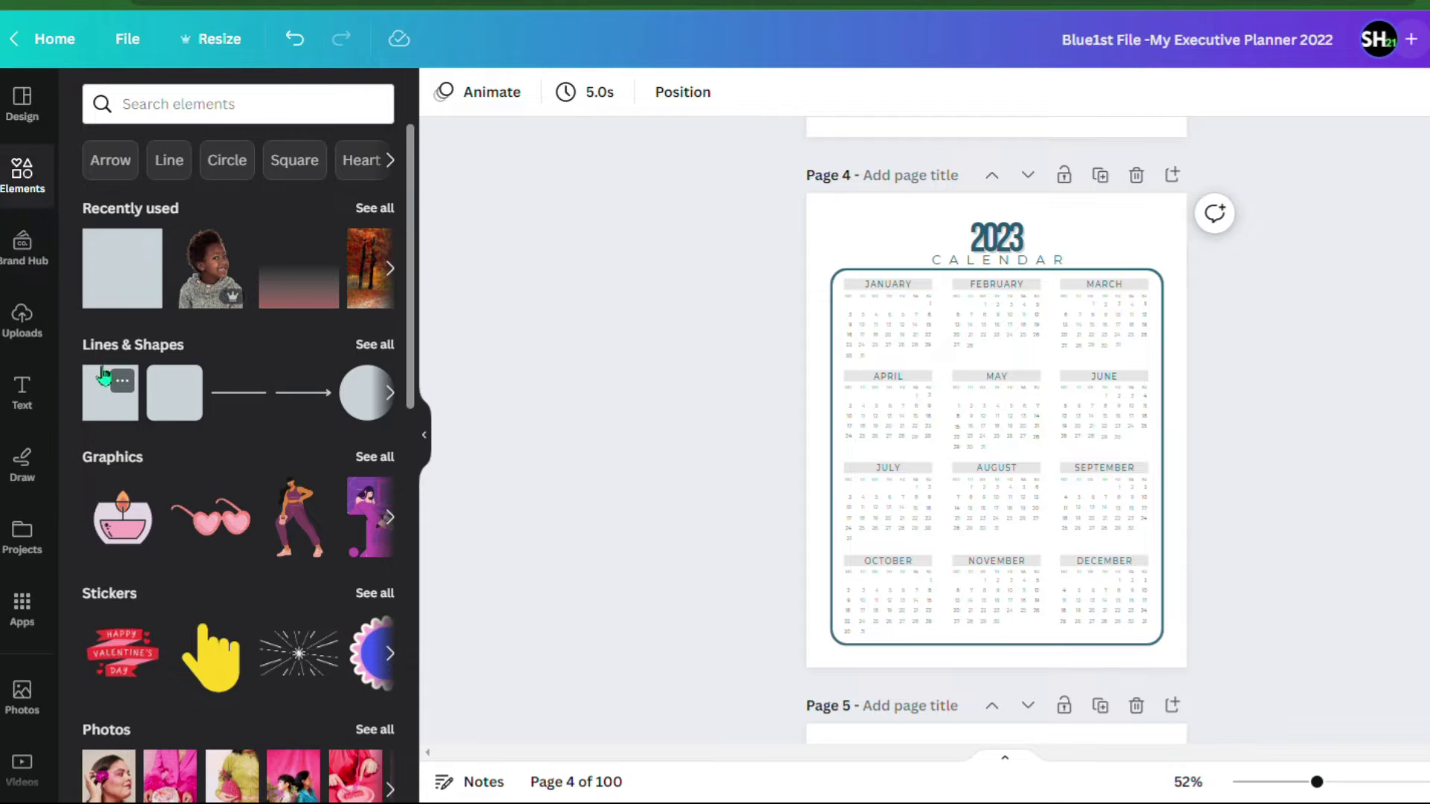
pyautogui.click(380, 347)
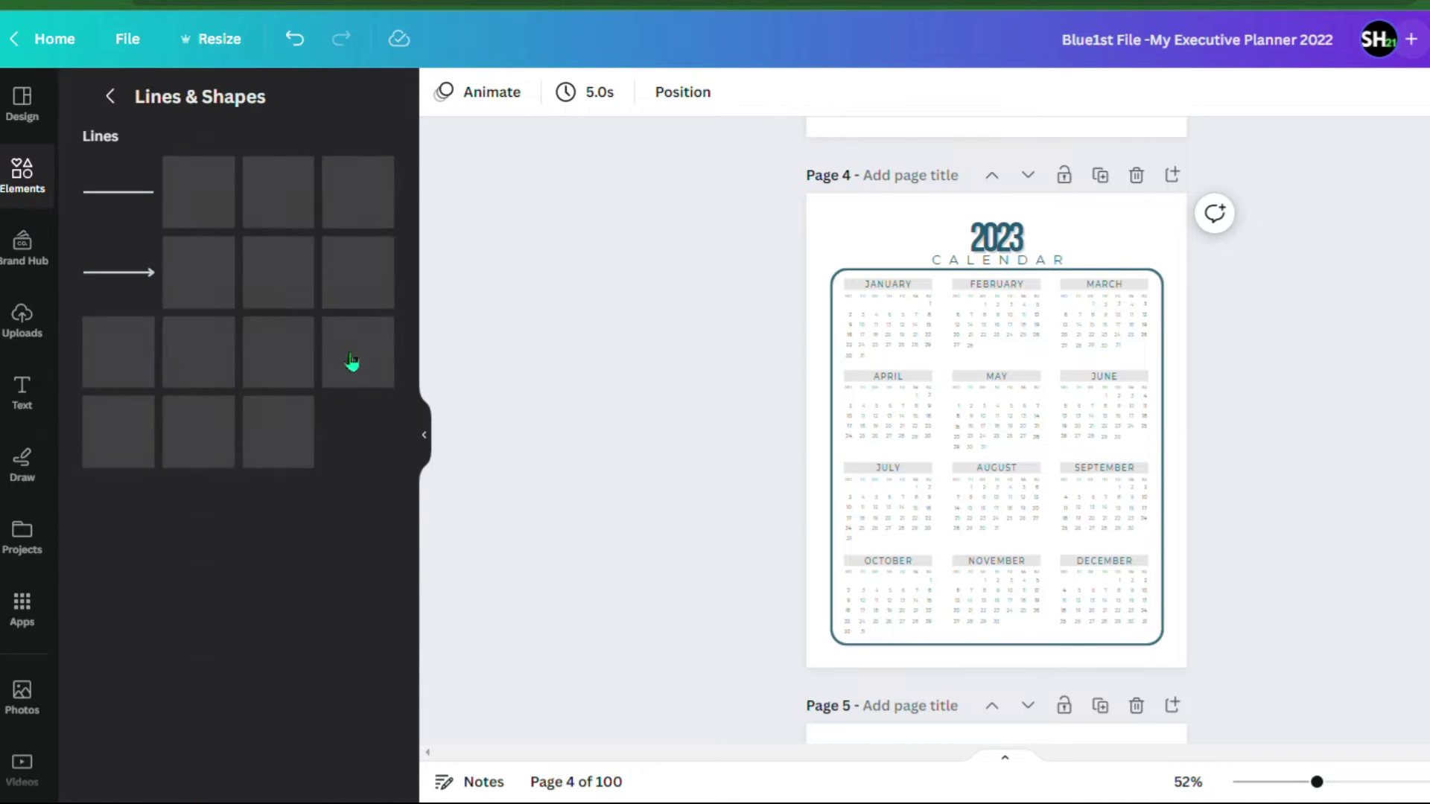
pyautogui.scroll(-2, 232, 537)
pyautogui.scroll(-6, 231, 542)
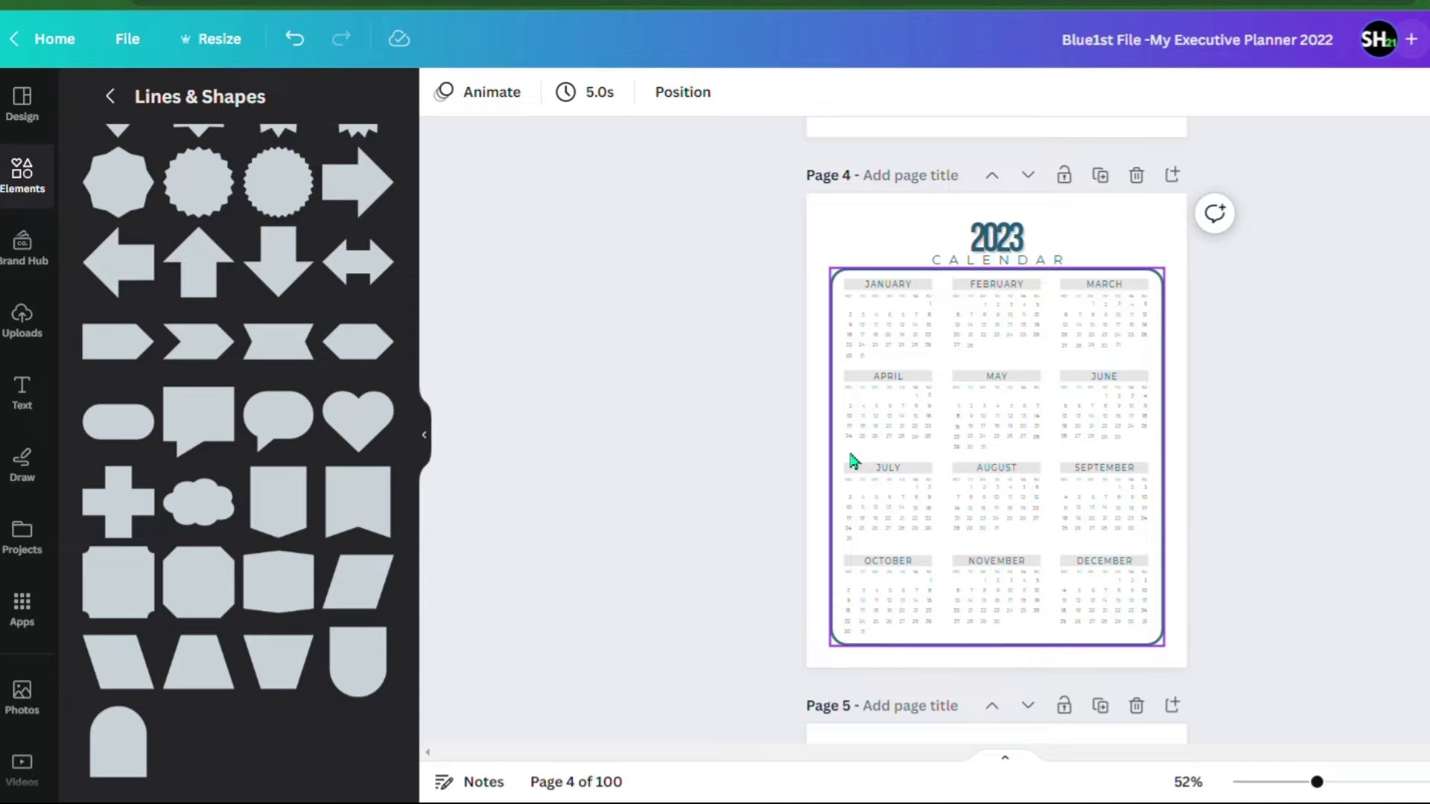
pyautogui.click(836, 467)
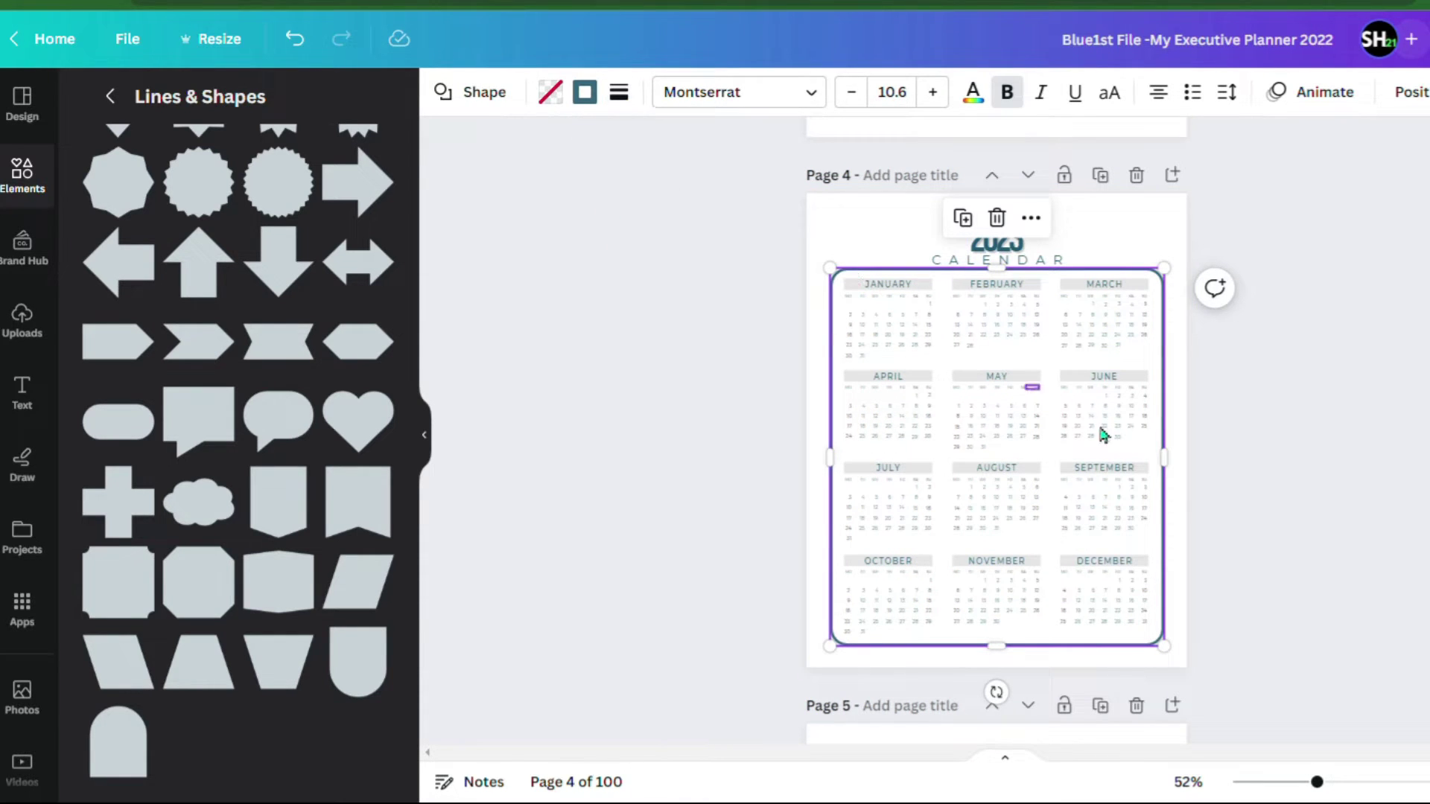
pyautogui.click(1177, 580)
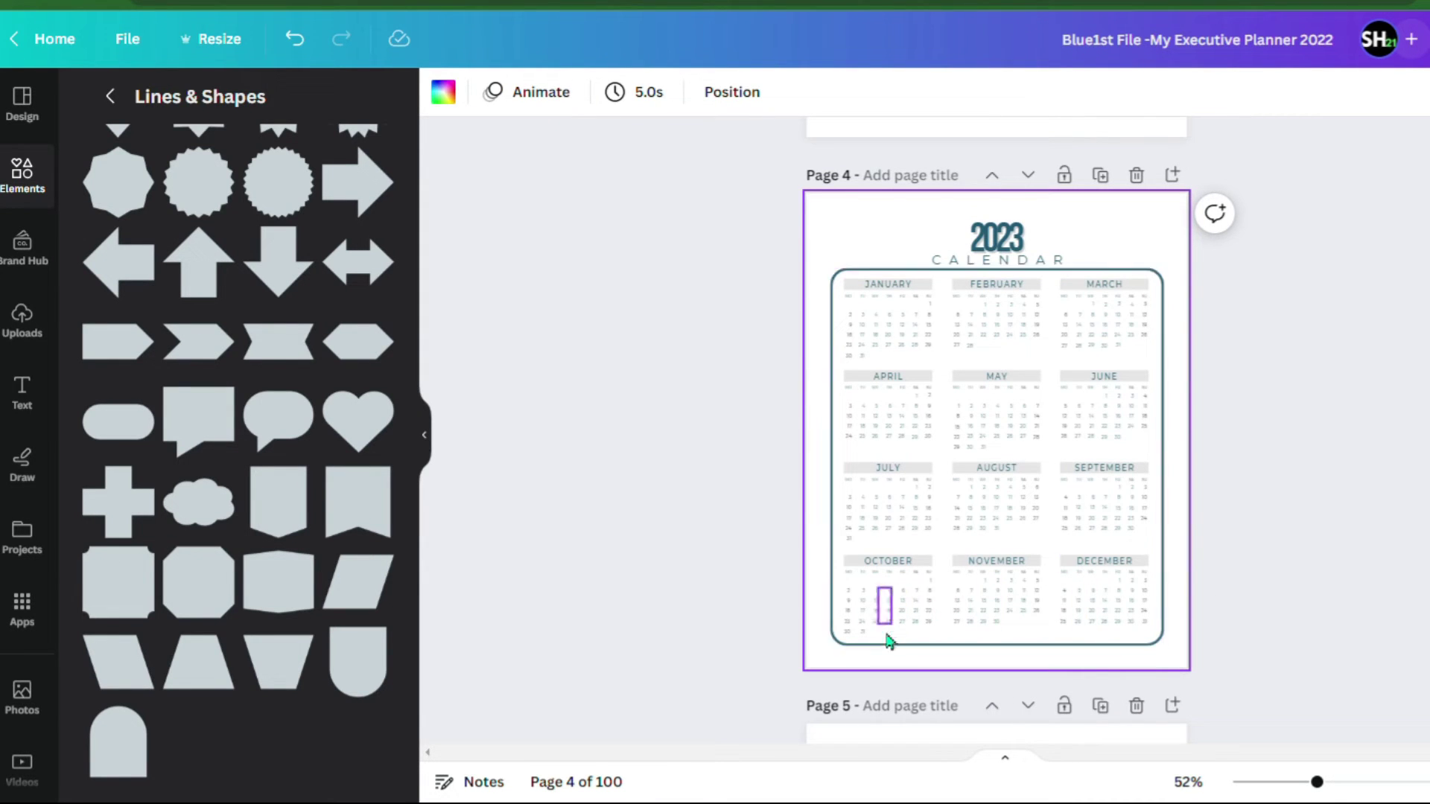
pyautogui.click(864, 649)
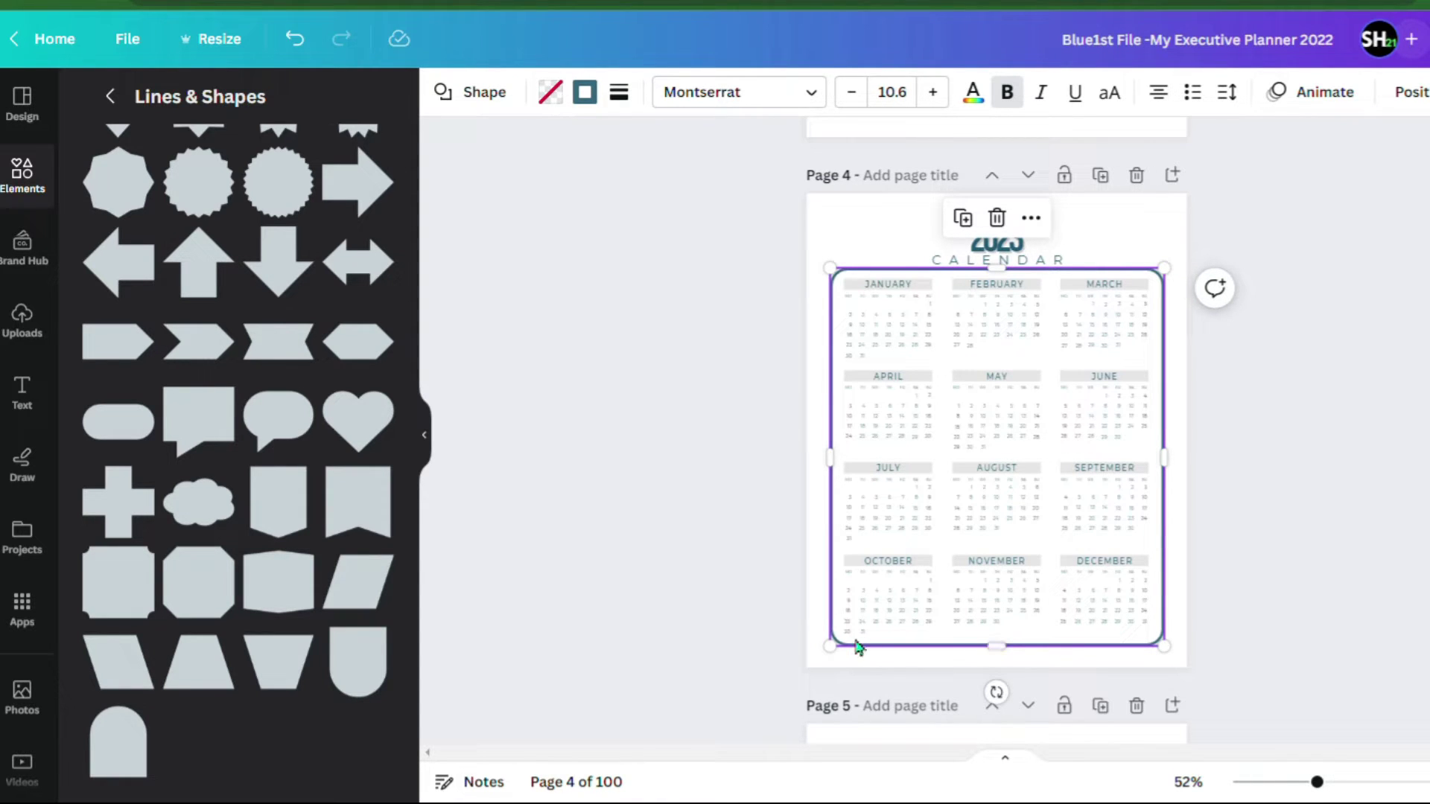
# - Try black, teal, light gray and white fills on the rounded frame and set its fill back to No color
pyautogui.click(564, 104)
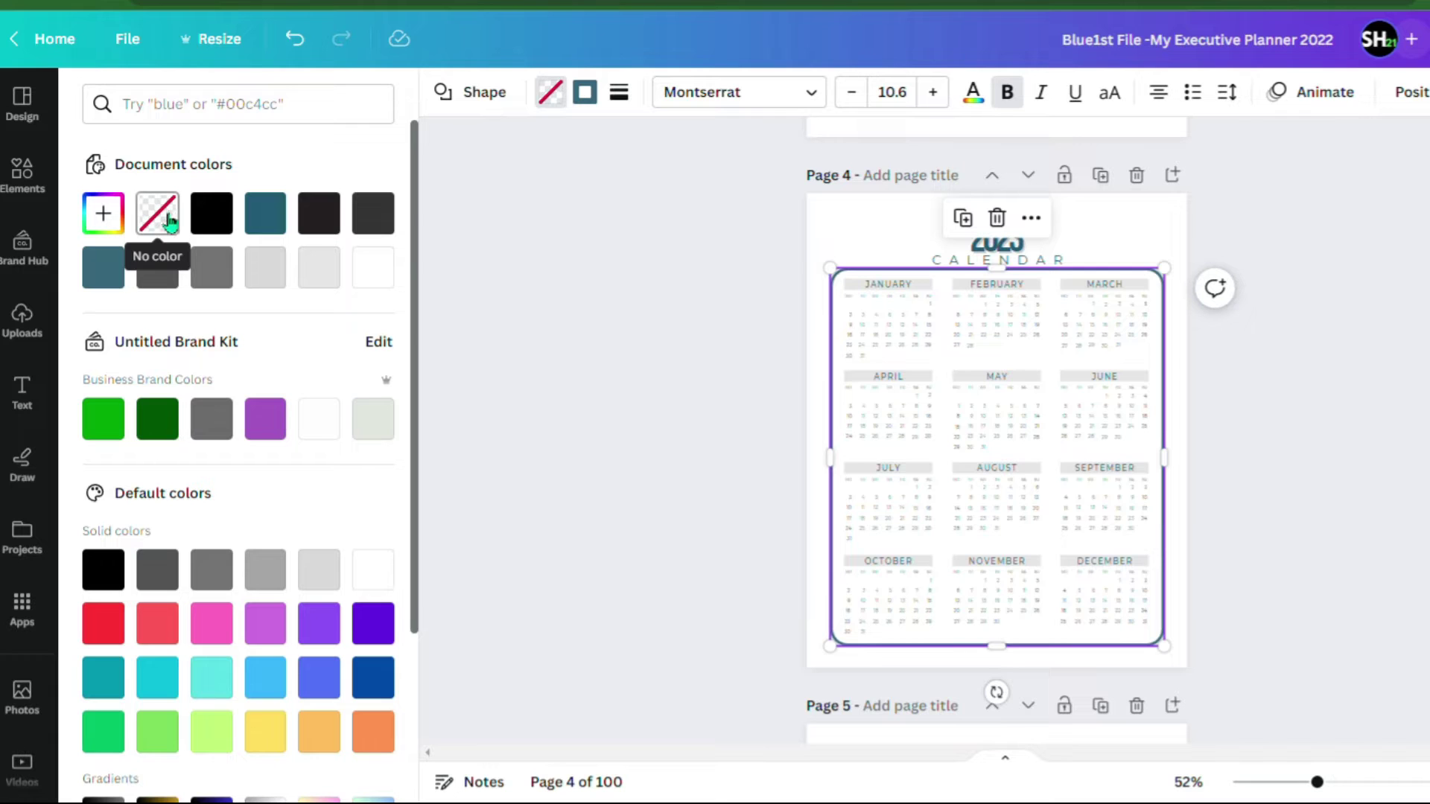
pyautogui.click(212, 218)
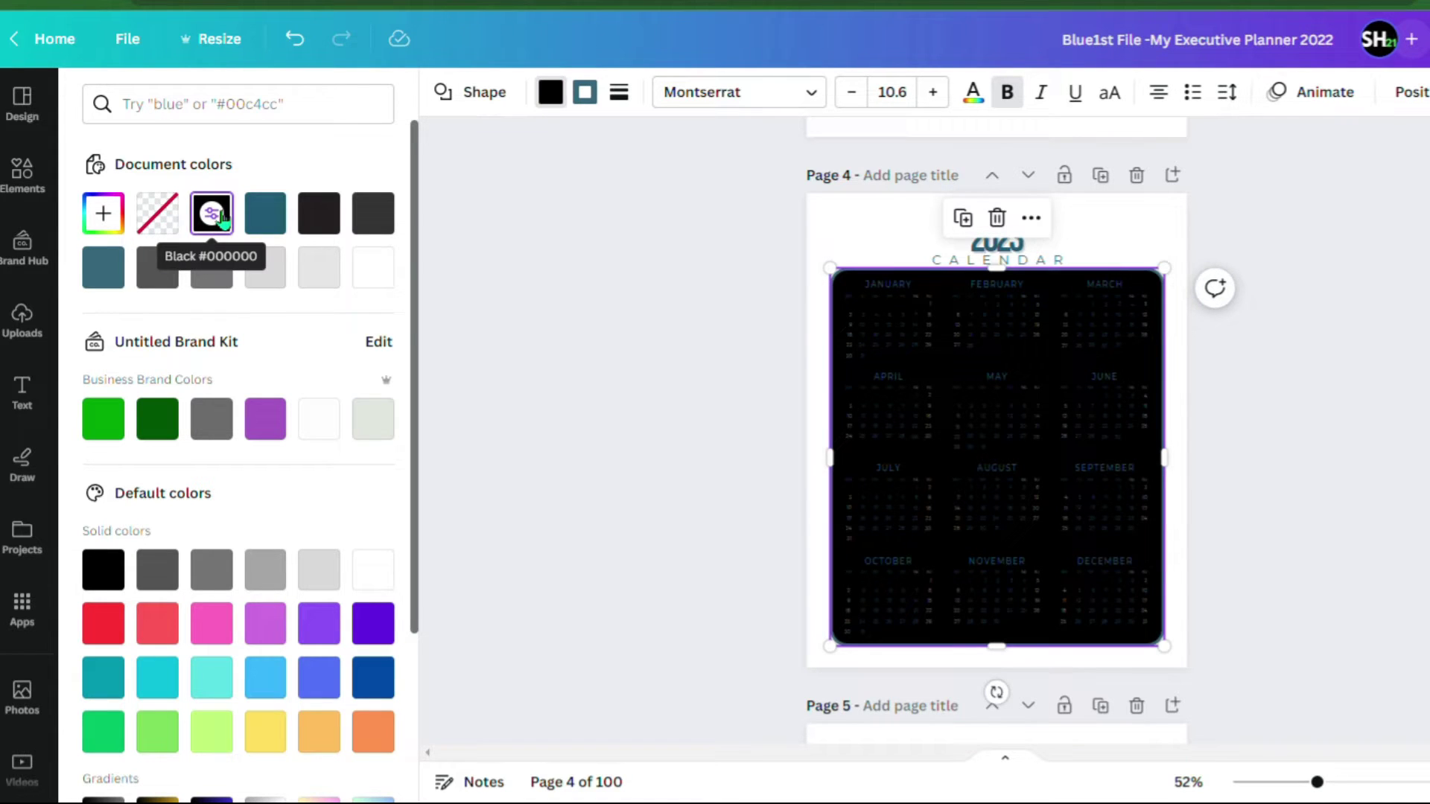
pyautogui.click(265, 213)
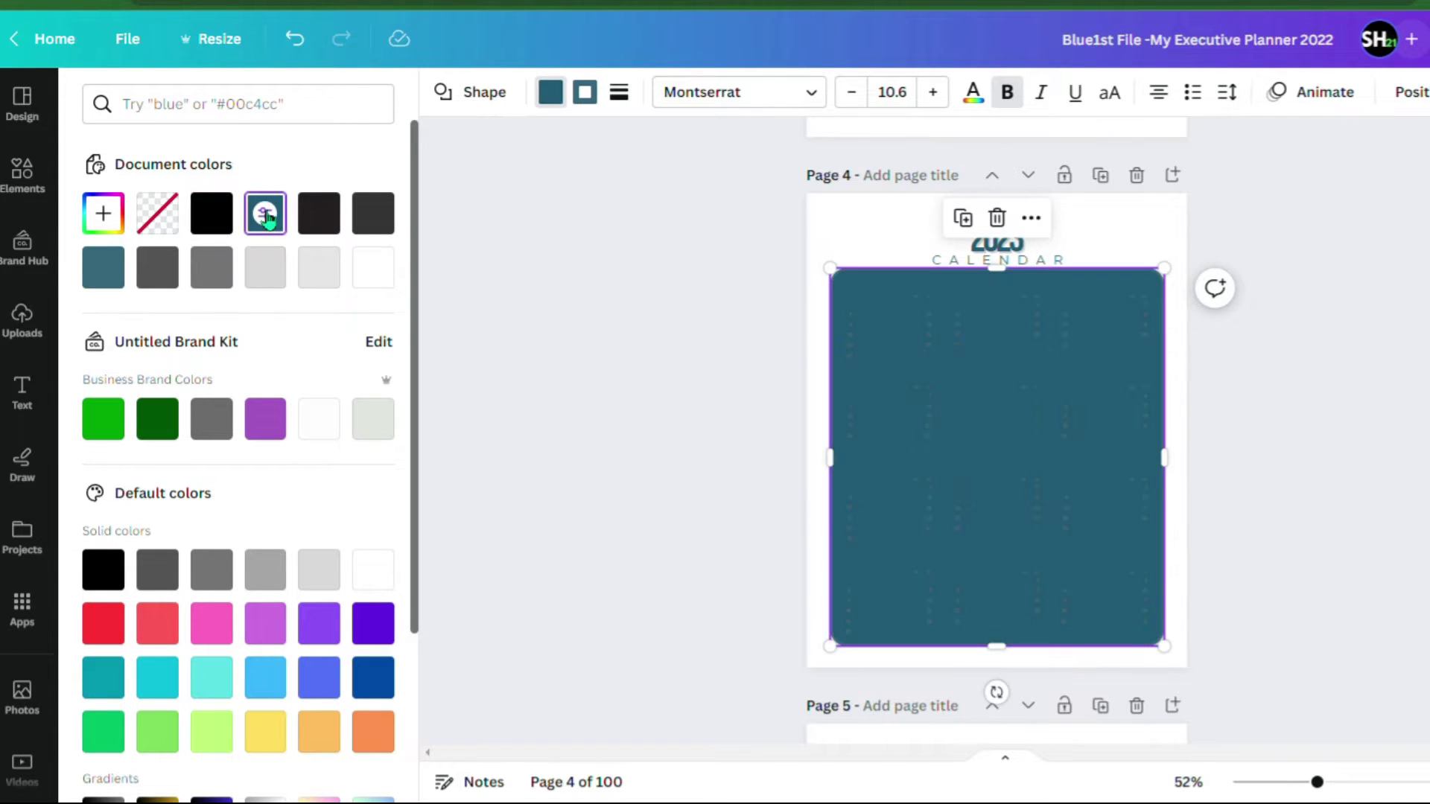
pyautogui.click(337, 283)
pyautogui.click(372, 272)
pyautogui.click(170, 220)
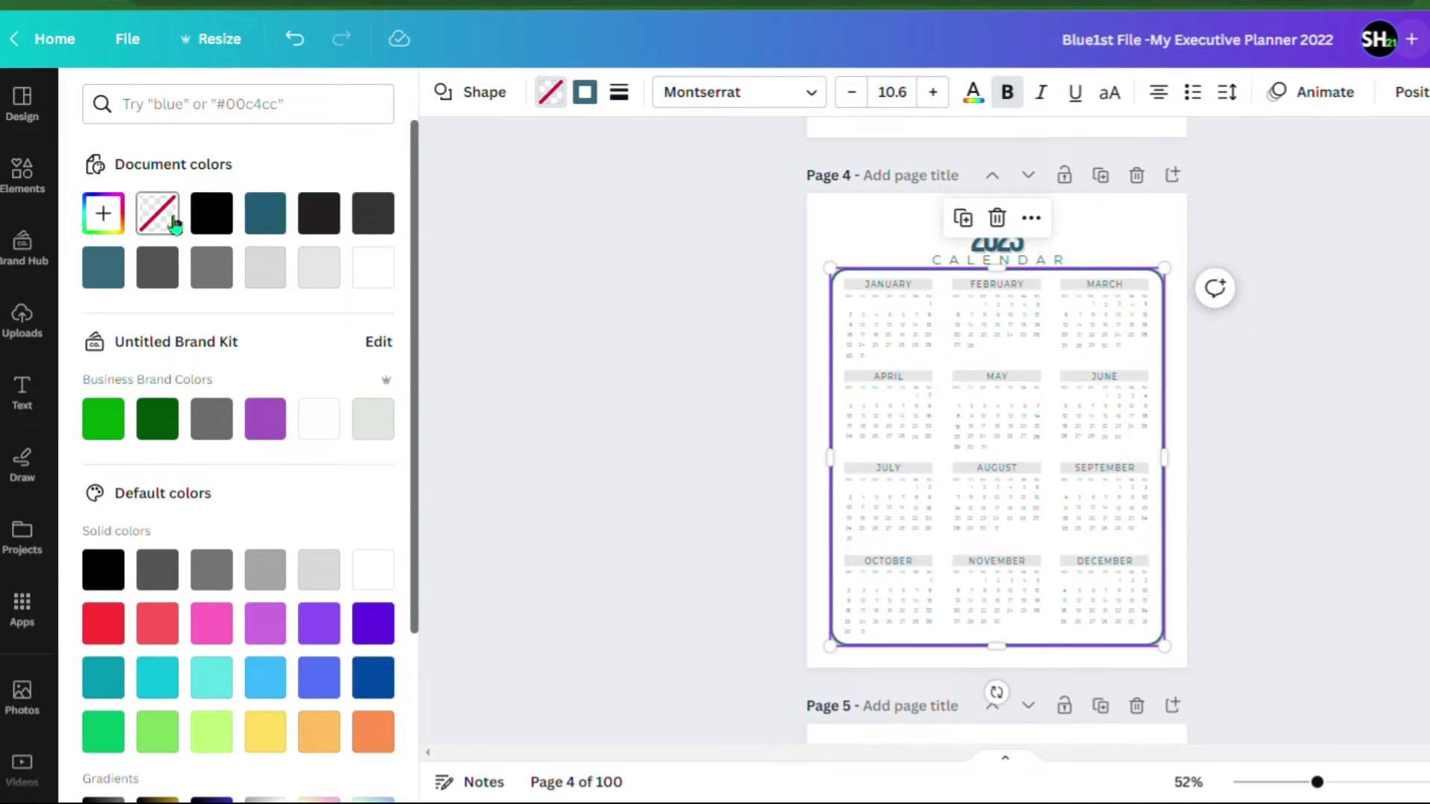
# - Check the frame's border color and set its border weight to 2
pyautogui.click(593, 101)
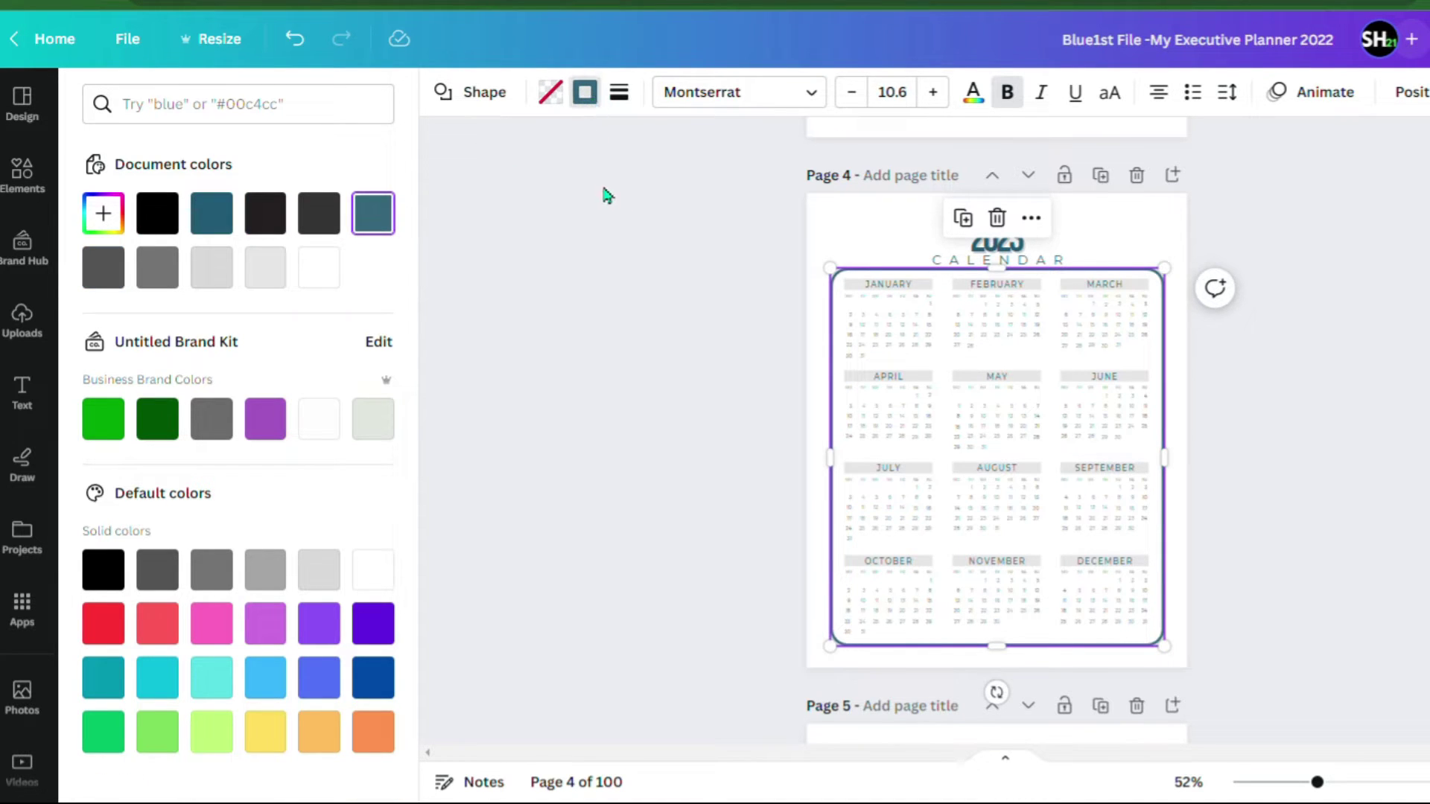
pyautogui.click(619, 93)
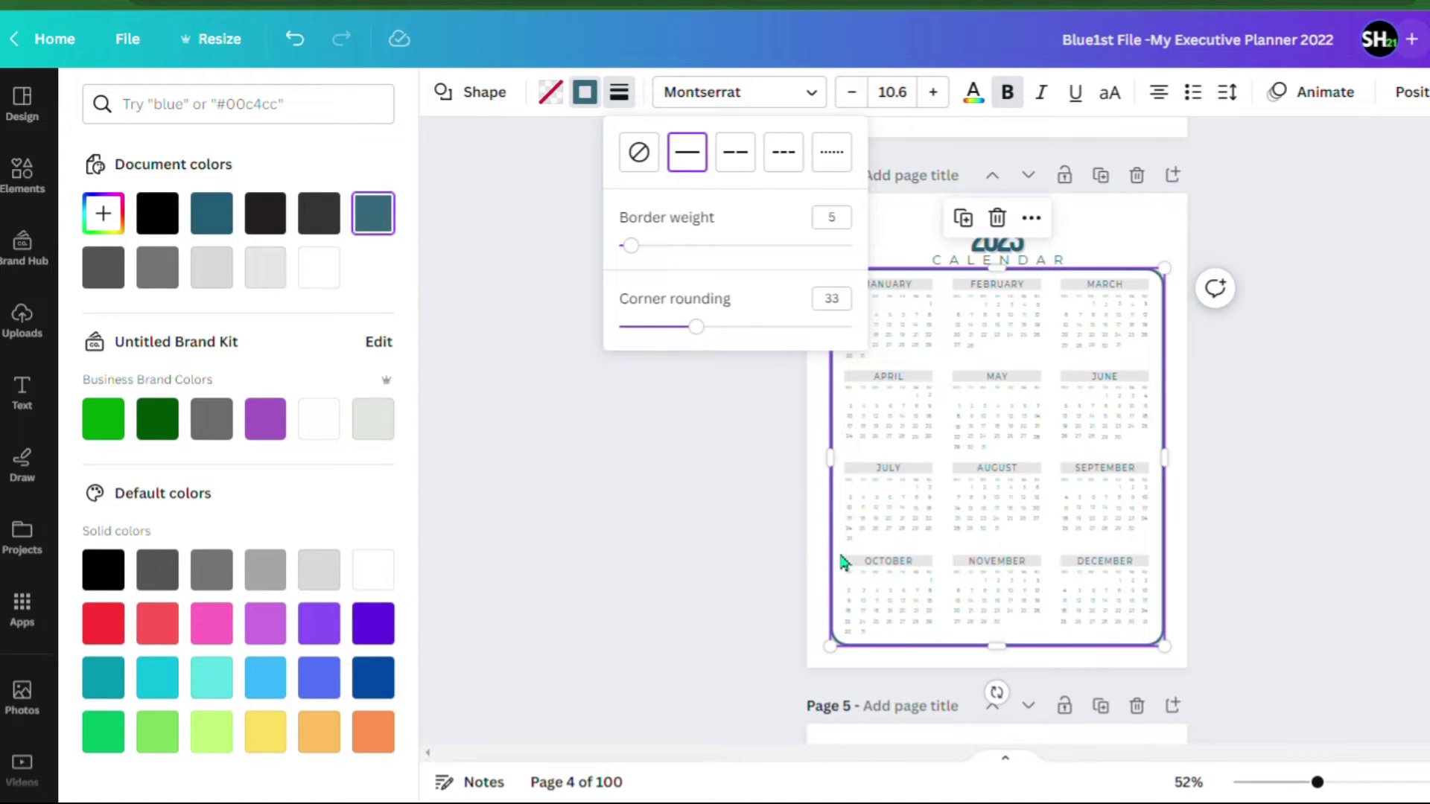
pyautogui.click(624, 96)
pyautogui.click(627, 98)
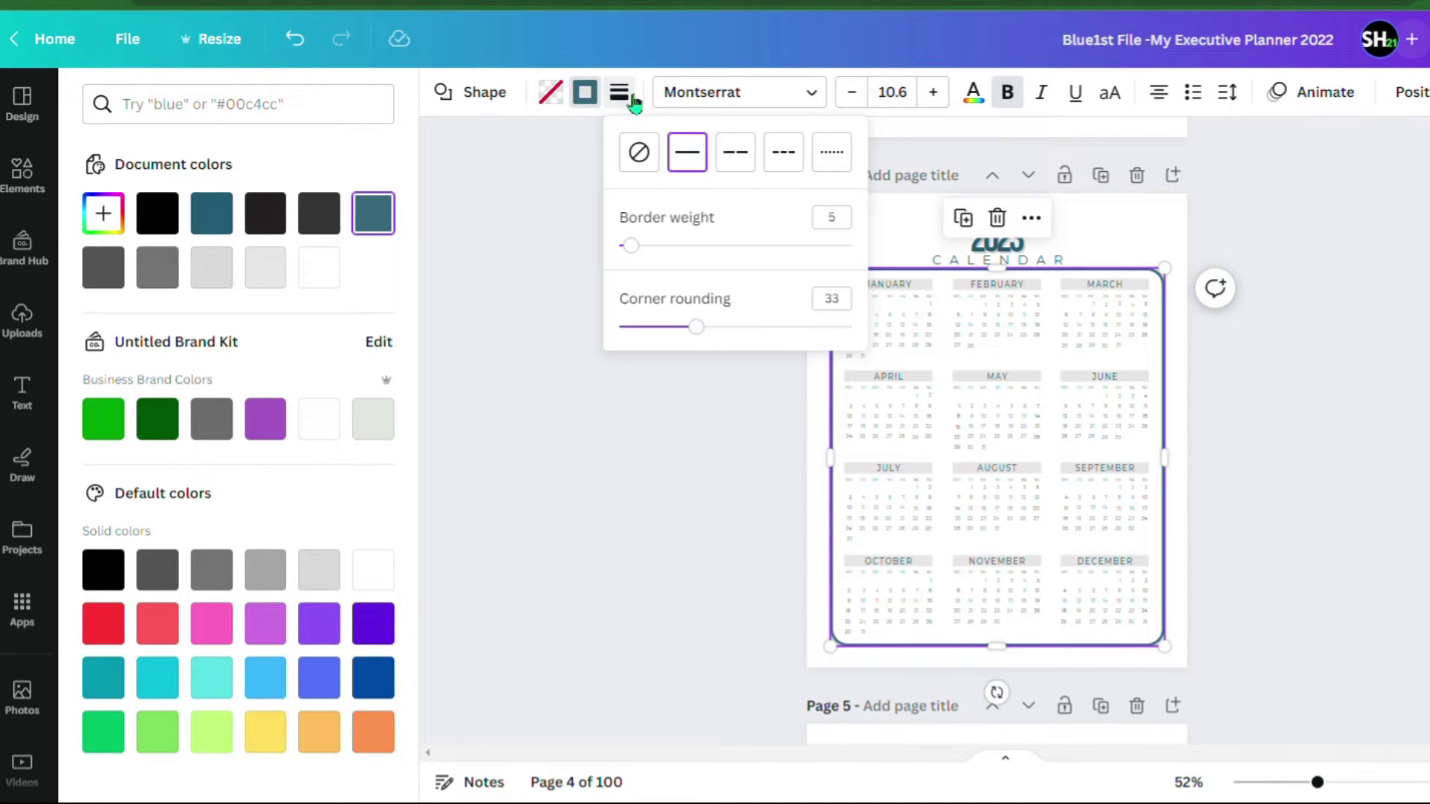
pyautogui.moveTo(639, 247)
pyautogui.mouseDown()
pyautogui.moveTo(784, 250)
pyautogui.moveTo(875, 275)
pyautogui.moveTo(633, 271)
pyautogui.mouseUp()
pyautogui.click(847, 225)
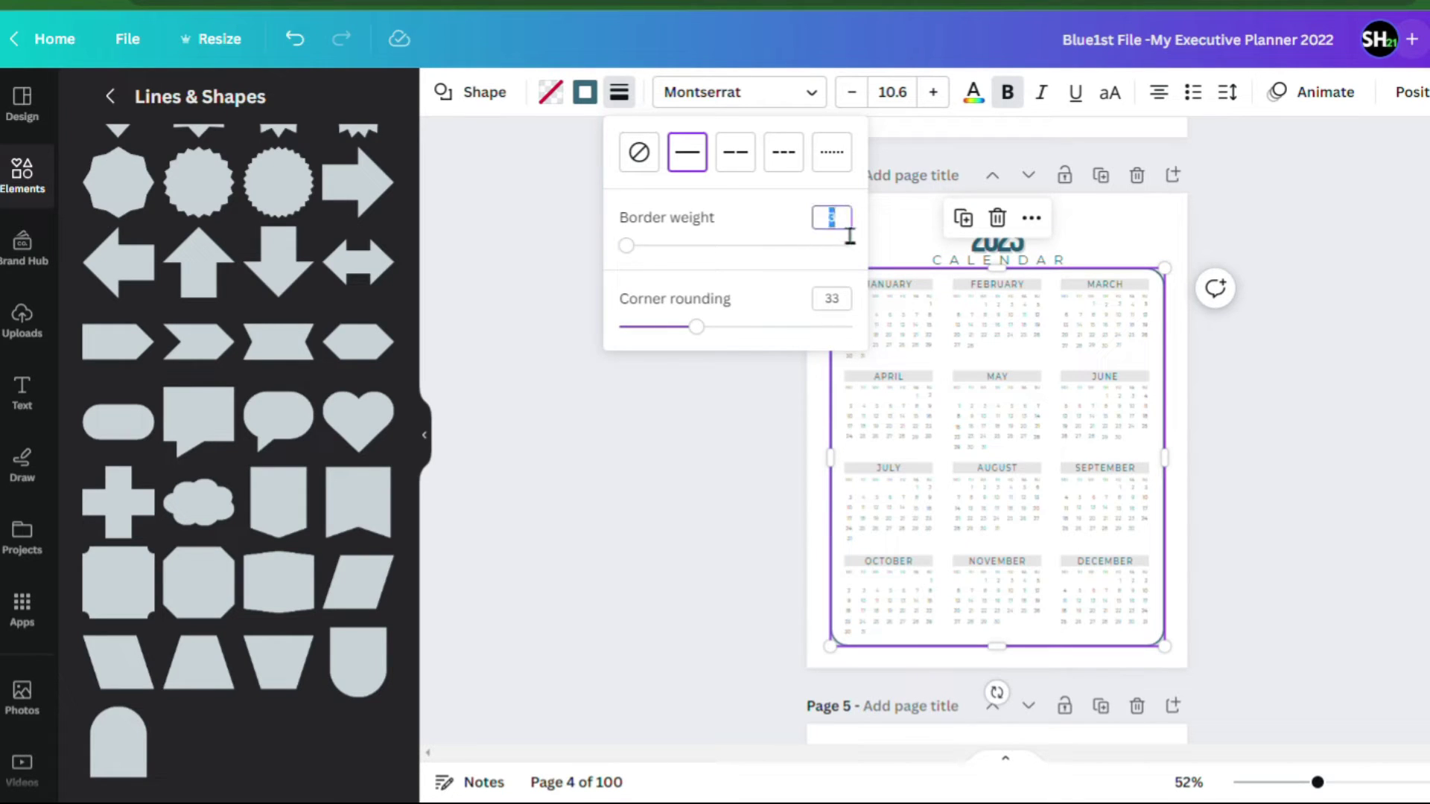
pyautogui.write('2')
# - Try a corner rounding of 50 on the frame, return it to 33, and deselect the frame
pyautogui.moveTo(704, 331); pyautogui.dragTo(745, 344)
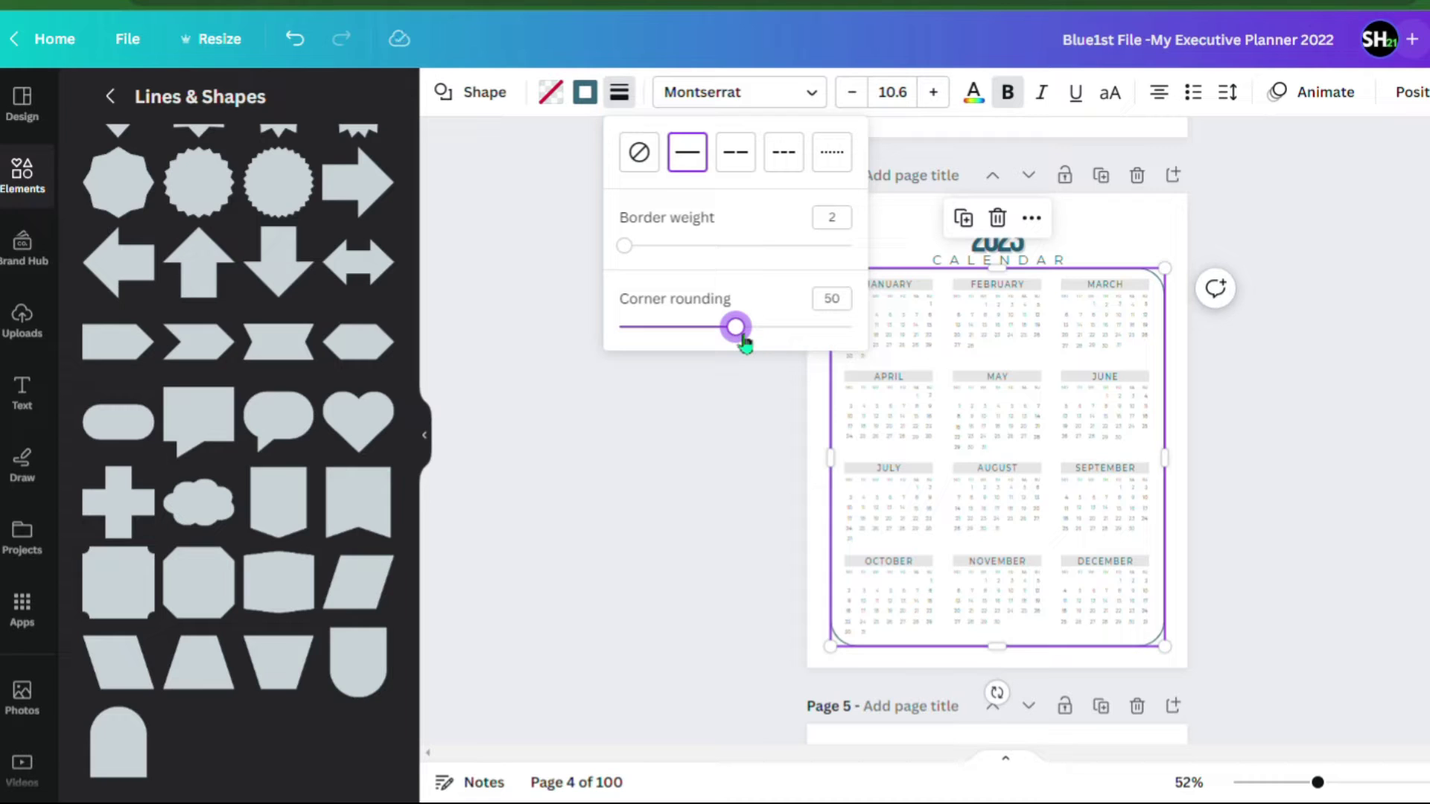
pyautogui.moveTo(744, 344); pyautogui.dragTo(708, 344)
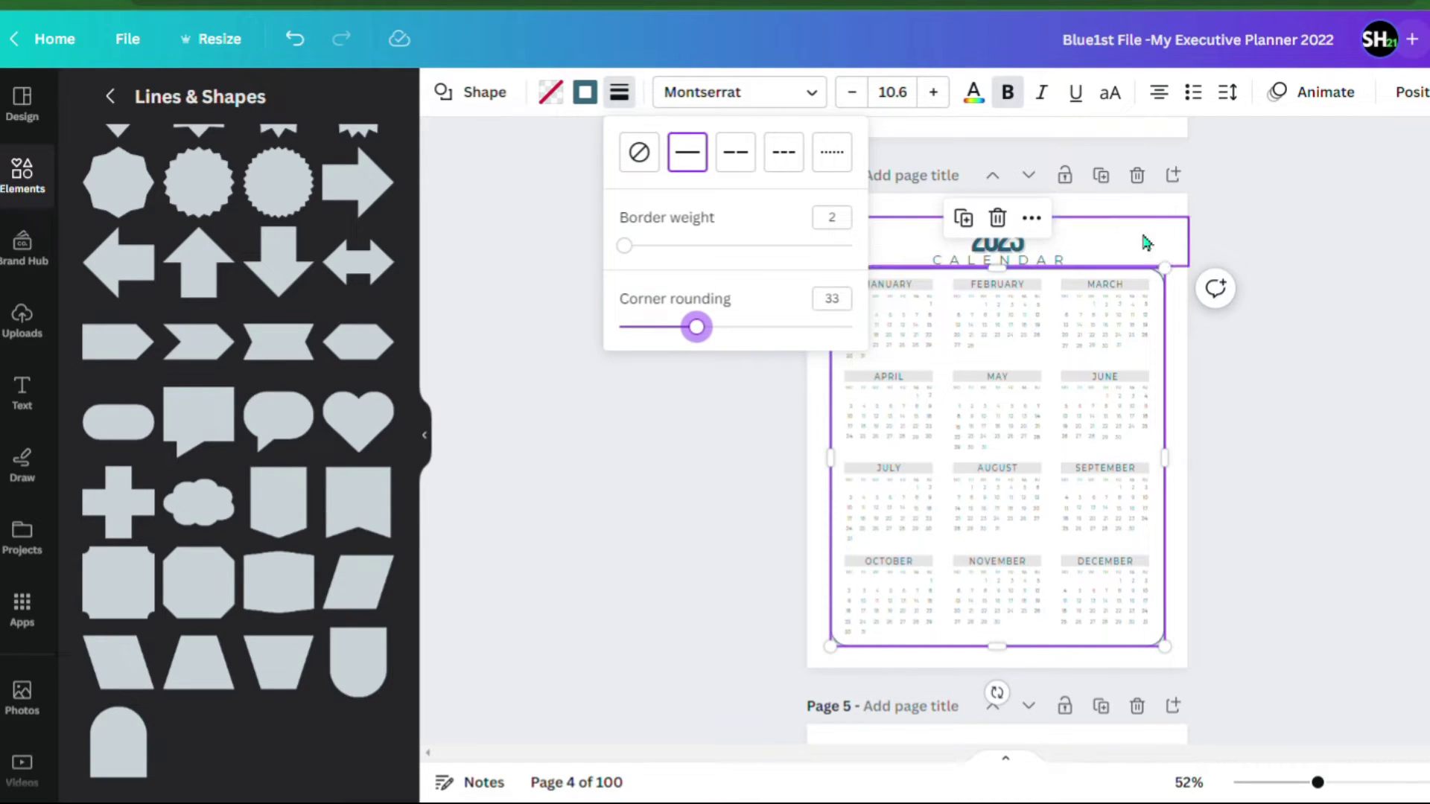
pyautogui.click(874, 663)
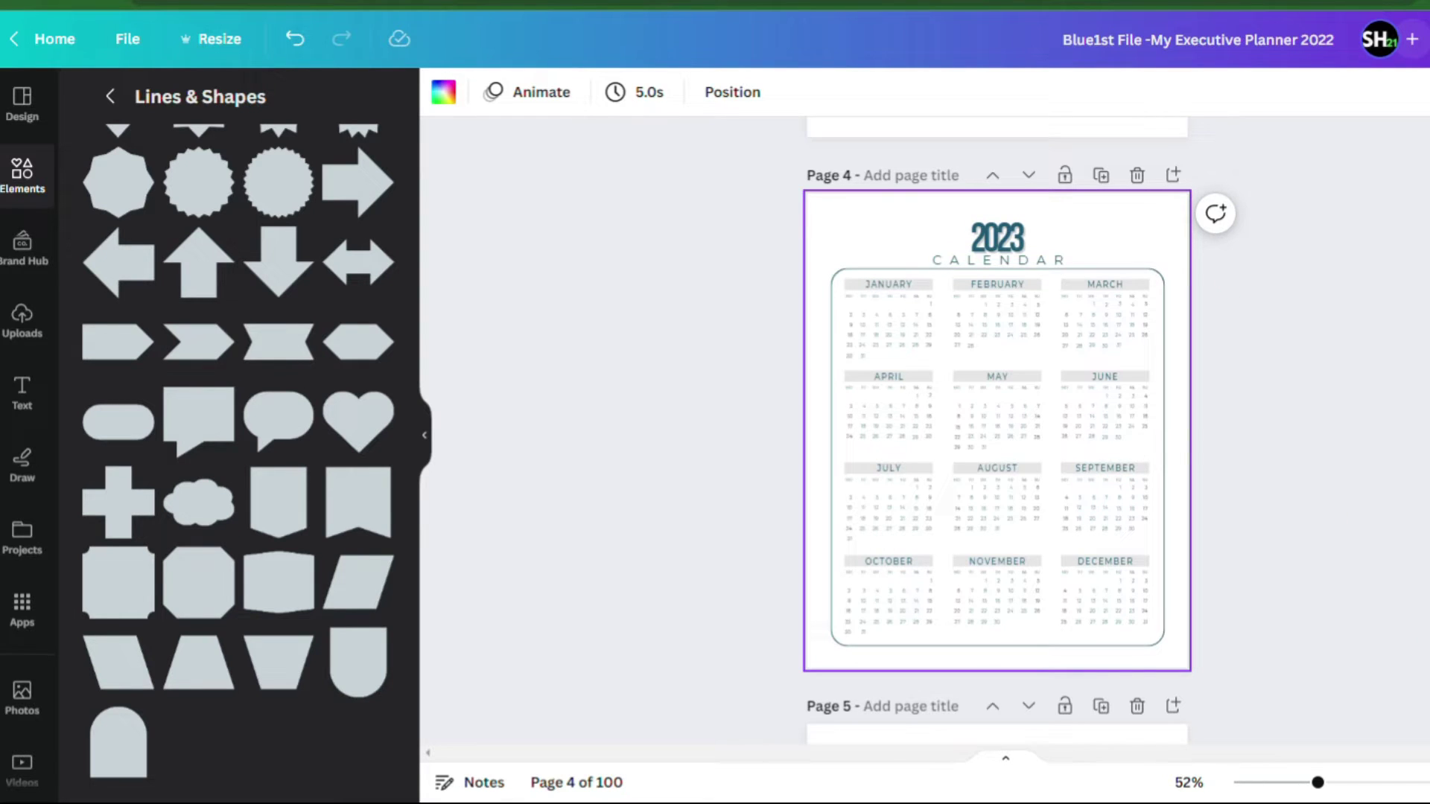
pyautogui.scroll(-2, 1299, 459)
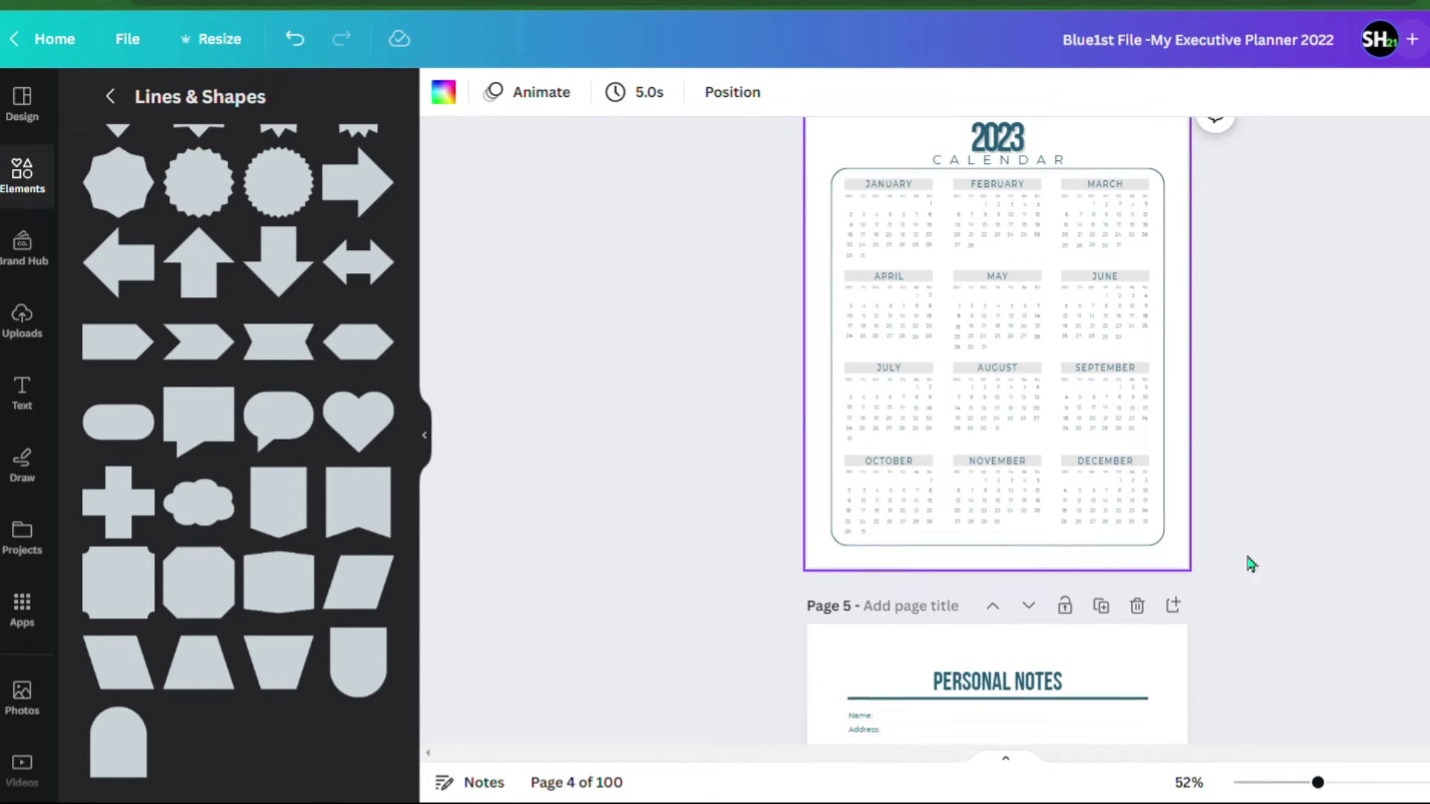
# - Add a blank page after the Personal Notes page
pyautogui.click(1180, 611)
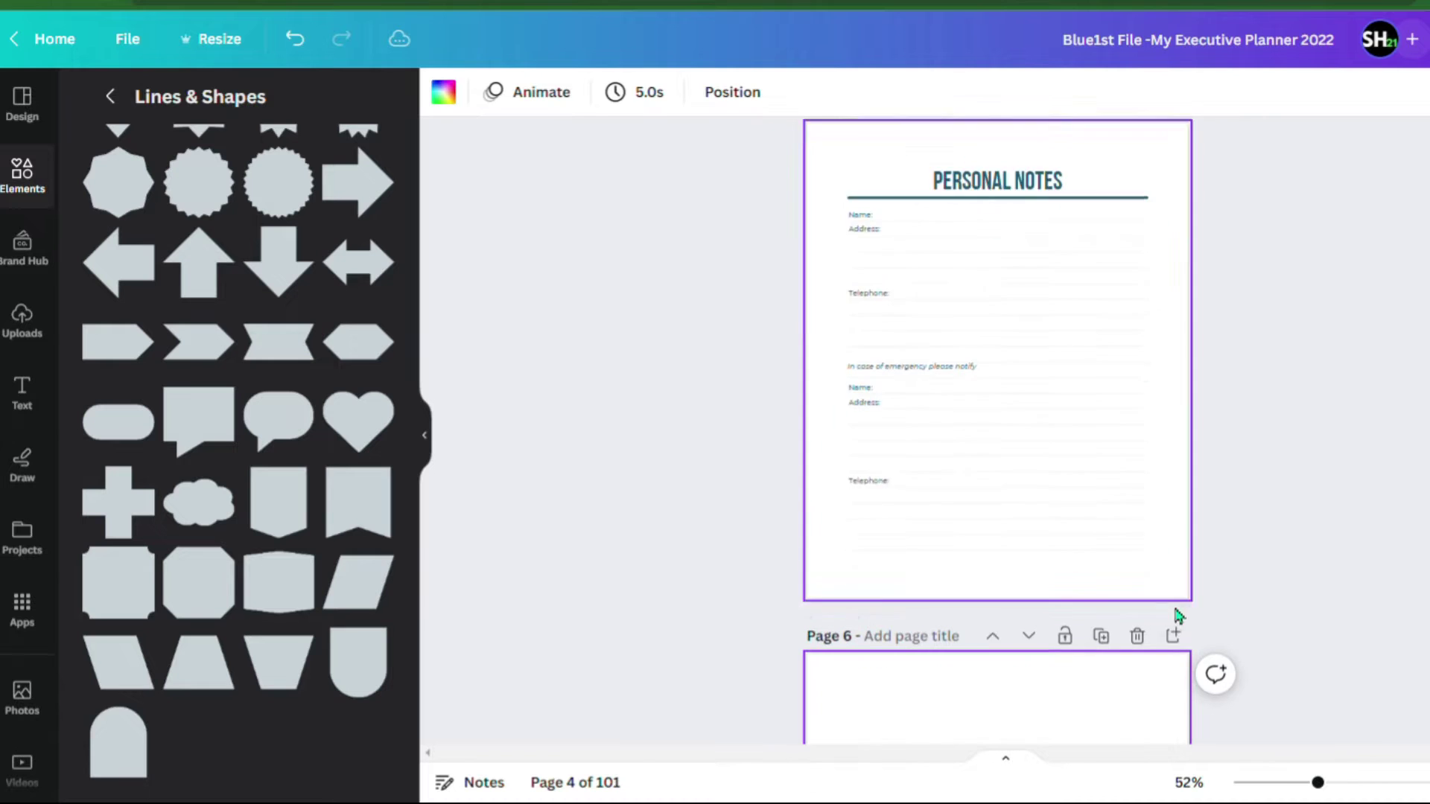
pyautogui.scroll(-4, 1117, 633)
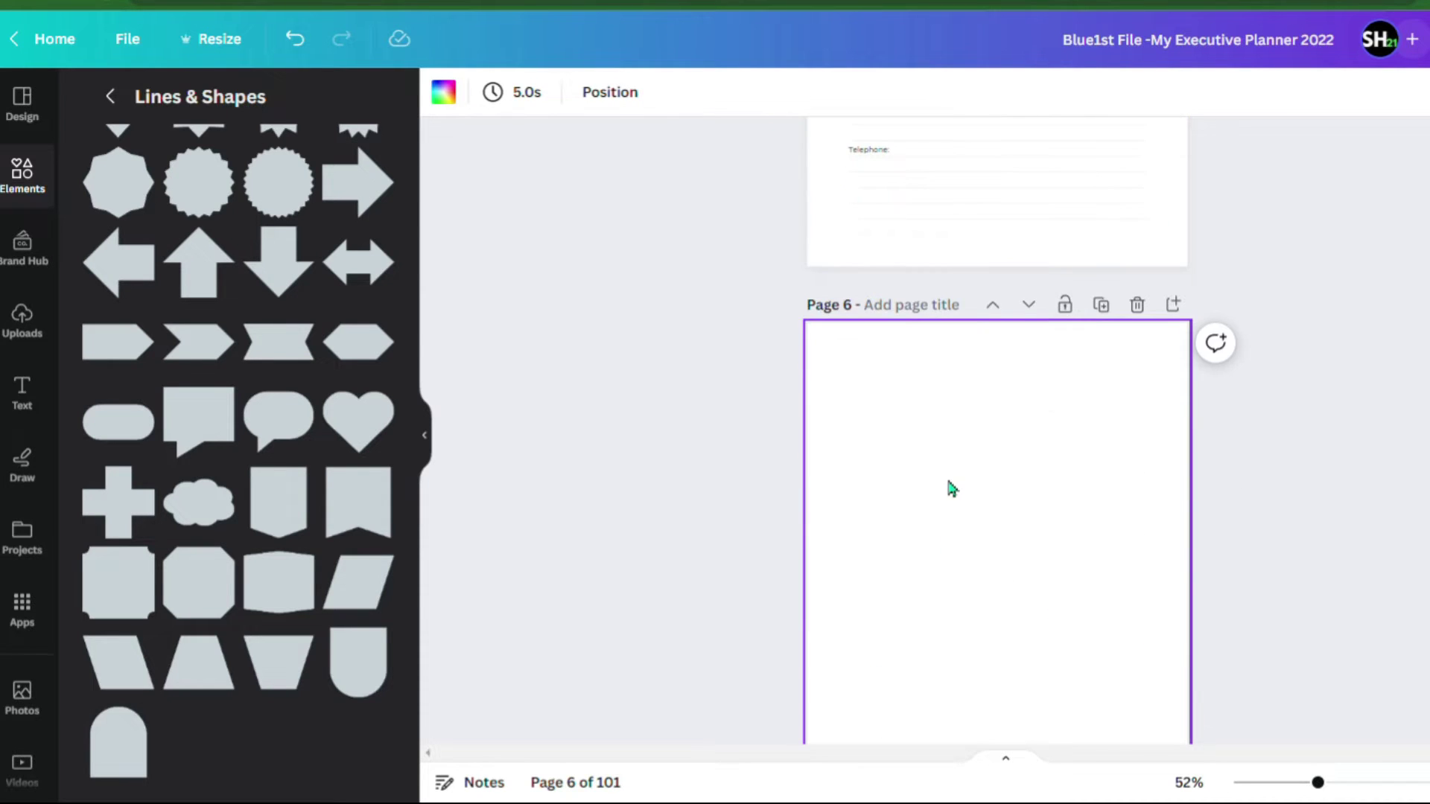
pyautogui.scroll(-4, 951, 497)
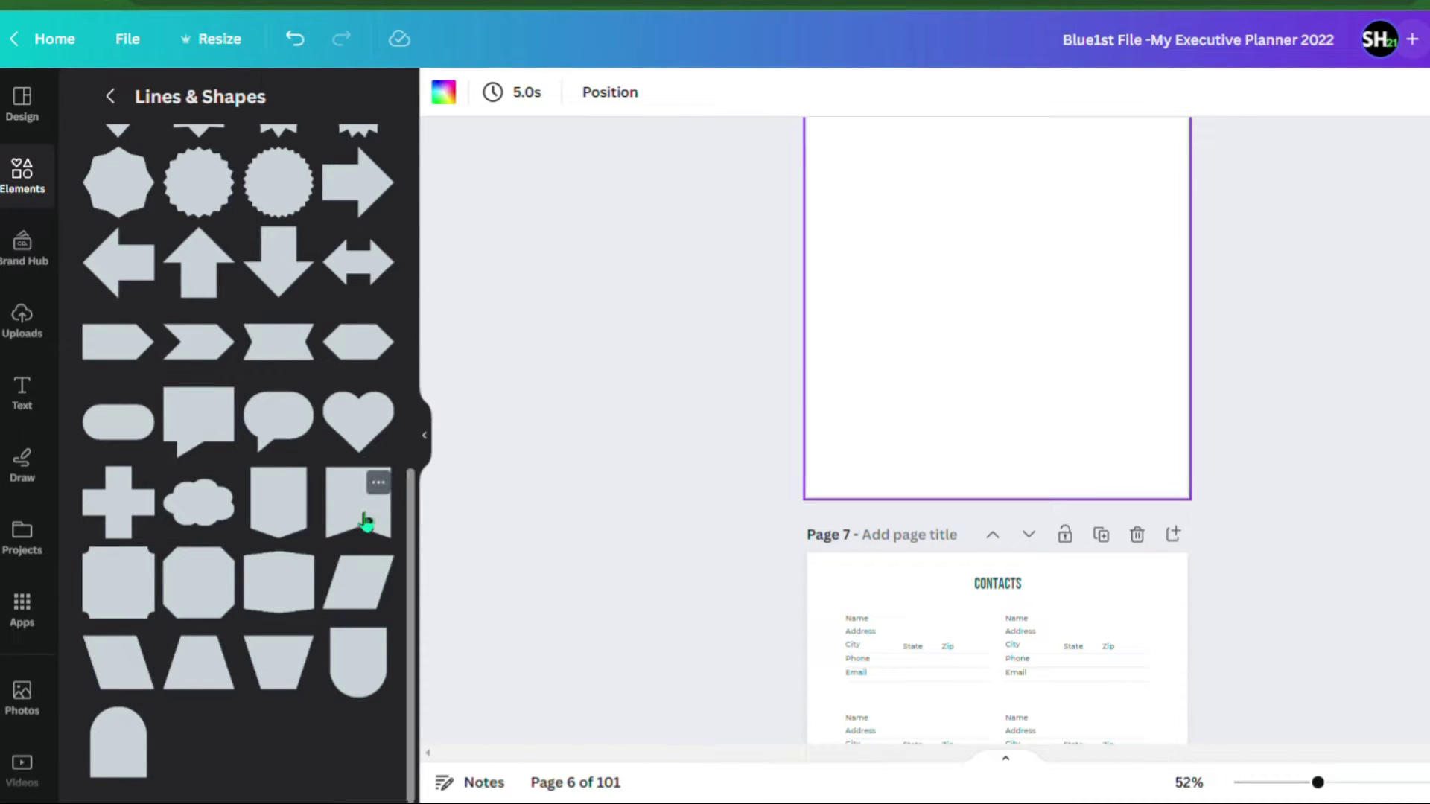
pyautogui.scroll(5, 1052, 212)
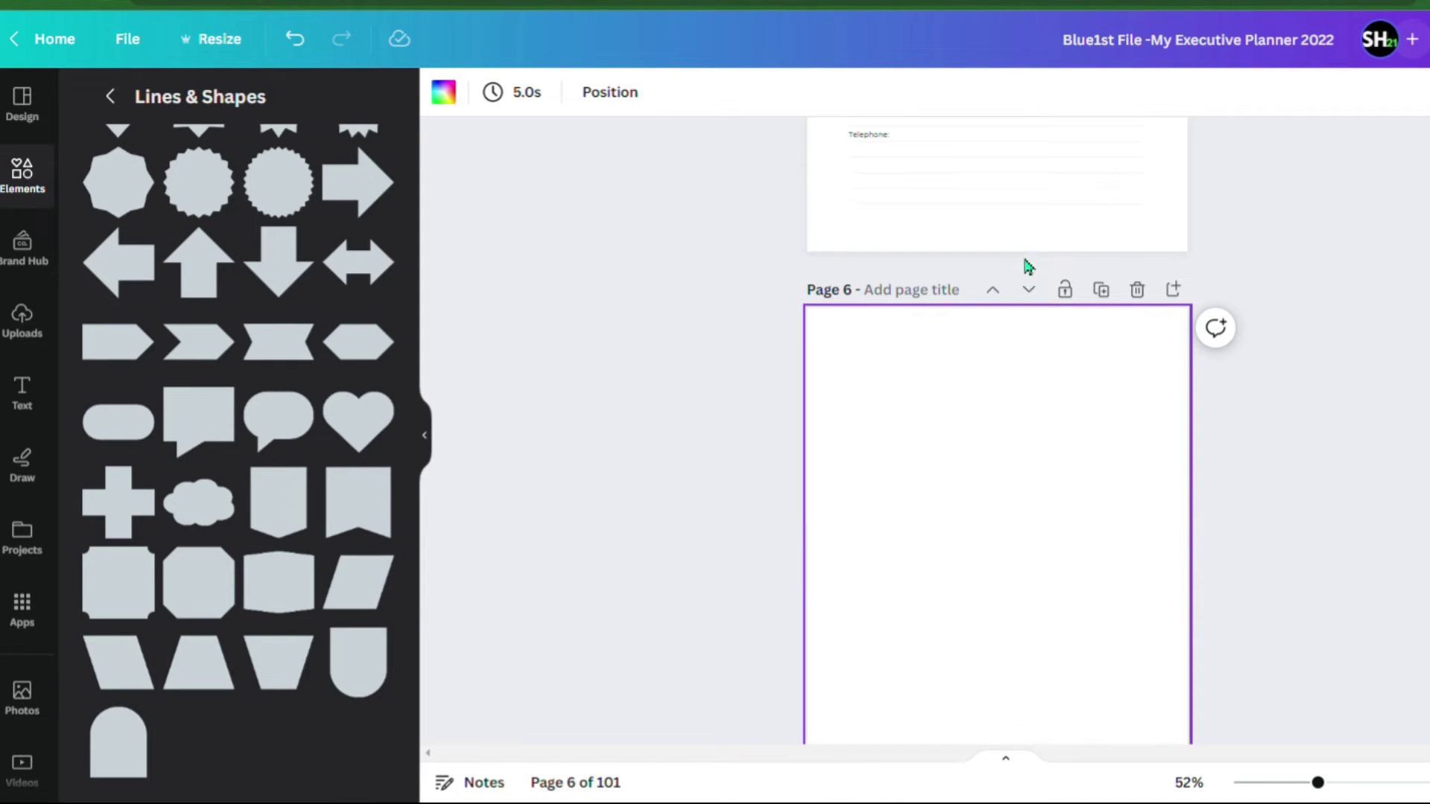
pyautogui.scroll(-6, 1014, 372)
pyautogui.scroll(4, 1009, 365)
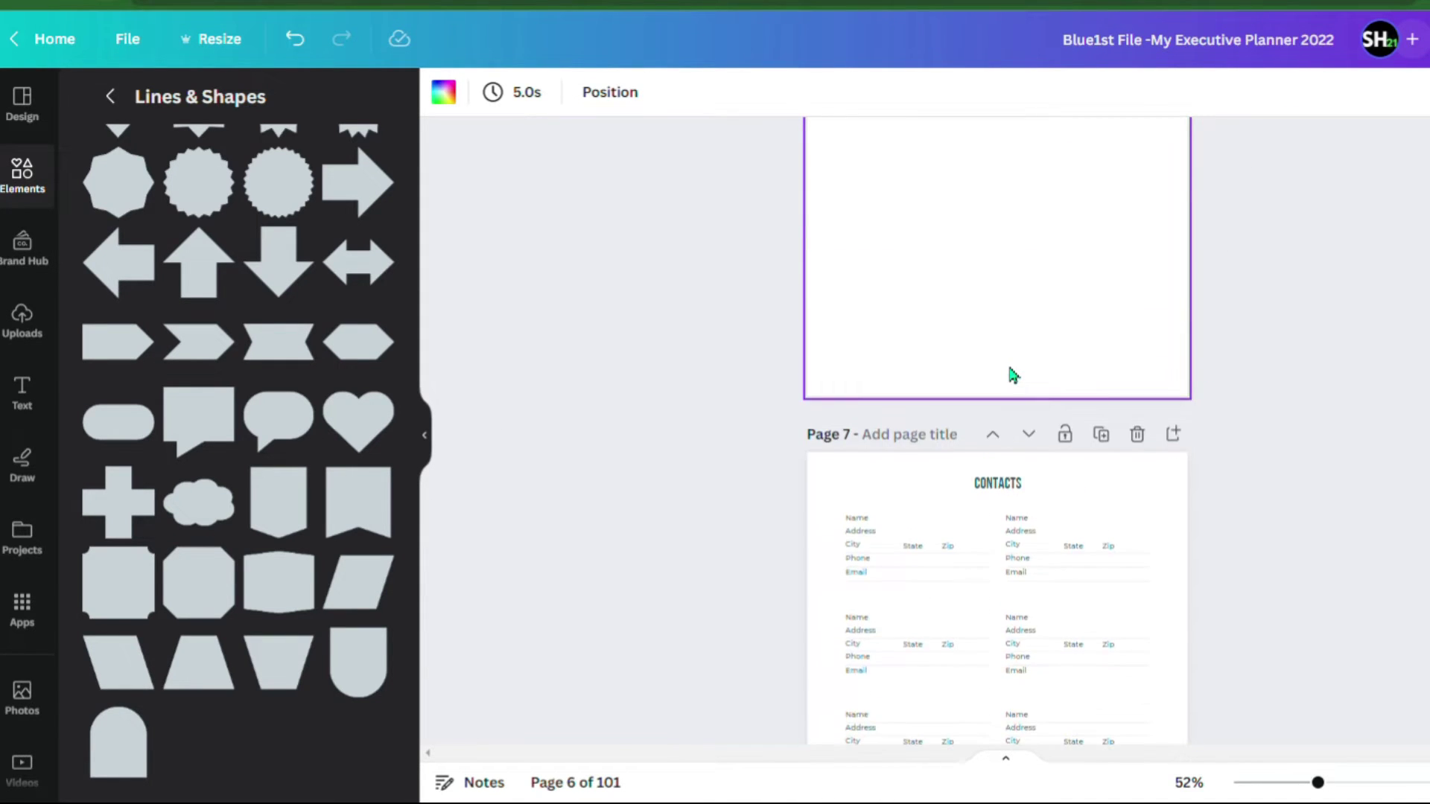
# - Insert a rounded square shape on blank page 6, enlarge it to about three quarters of the page width, and center it
pyautogui.scroll(8, 247, 297)
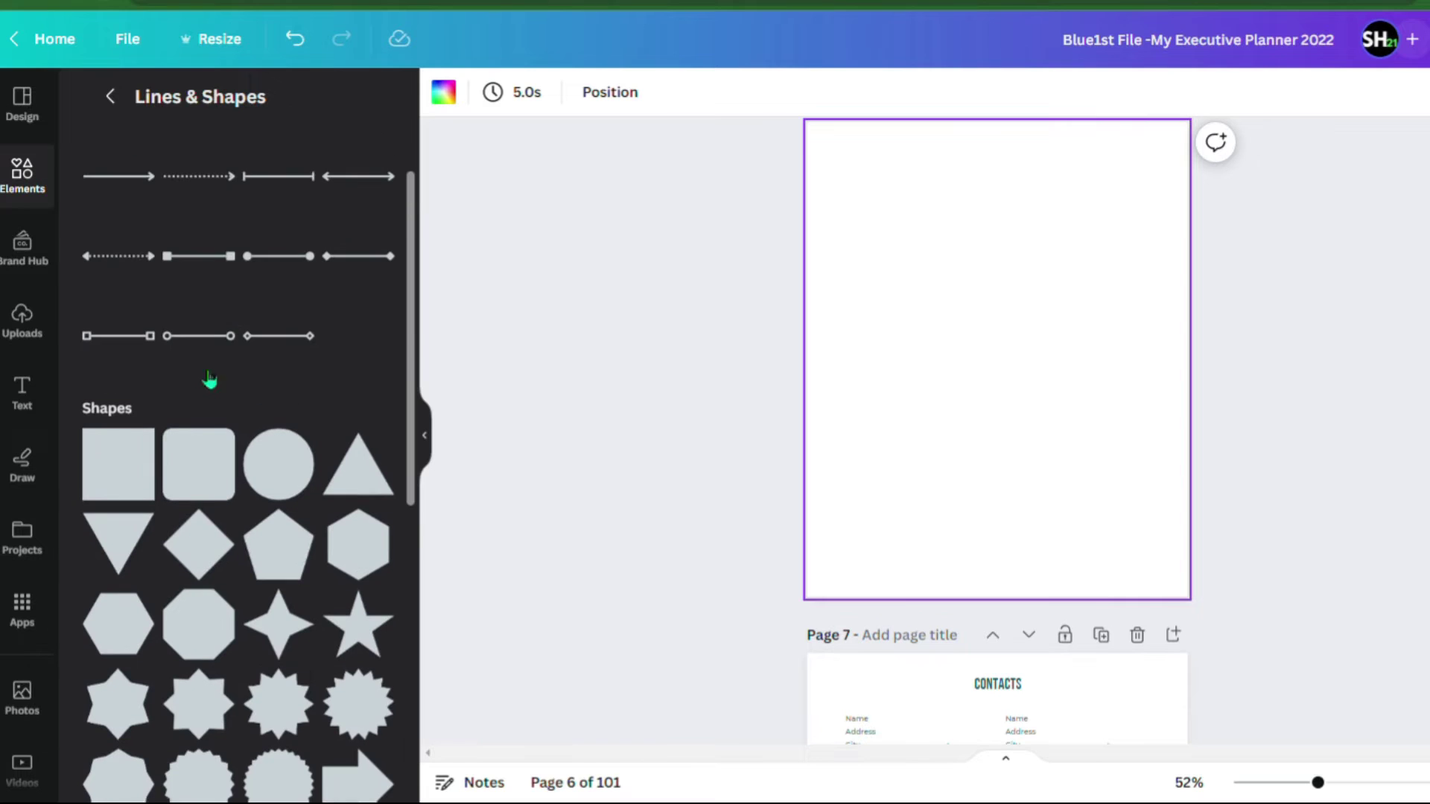
pyautogui.click(197, 476)
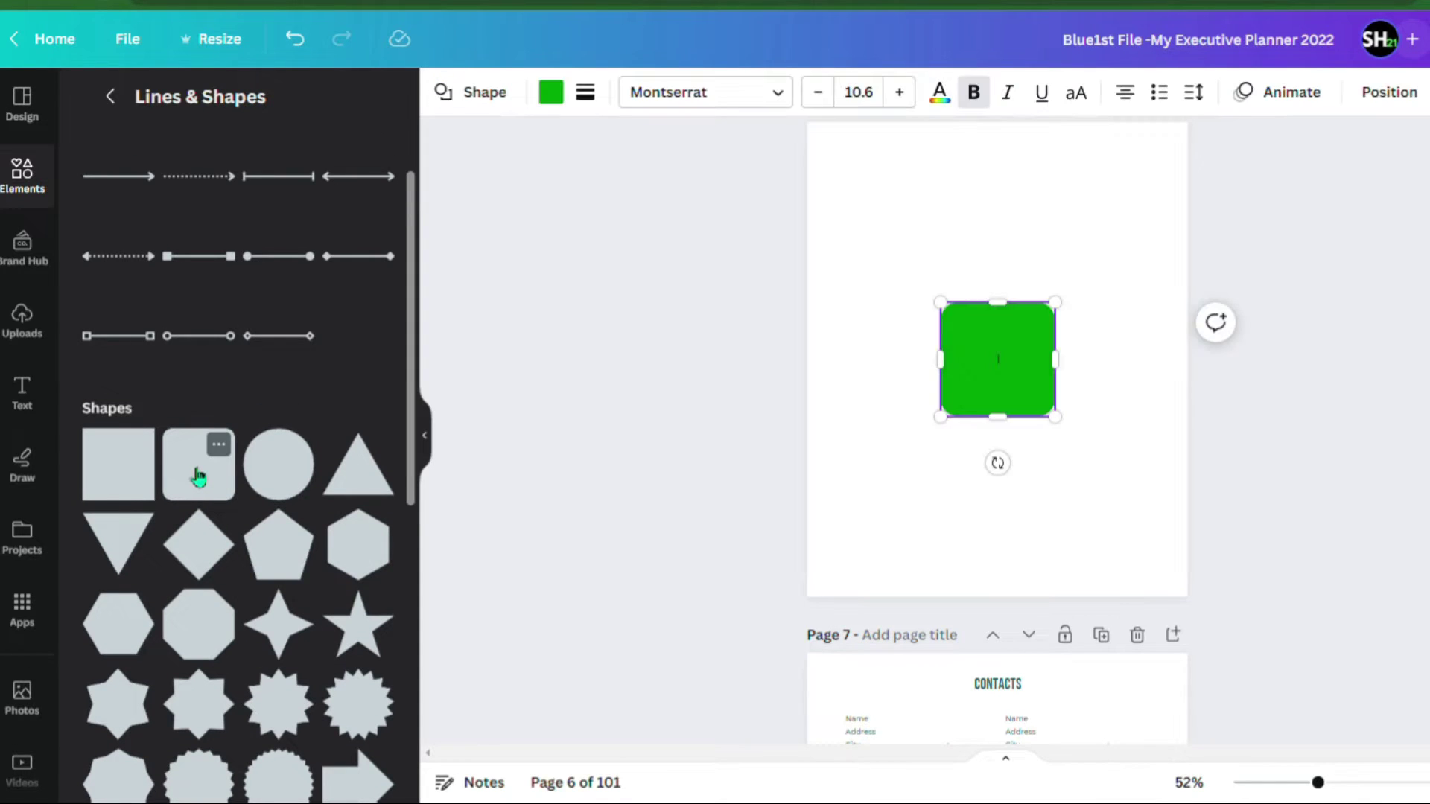
pyautogui.moveTo(940, 417); pyautogui.dragTo(866, 538)
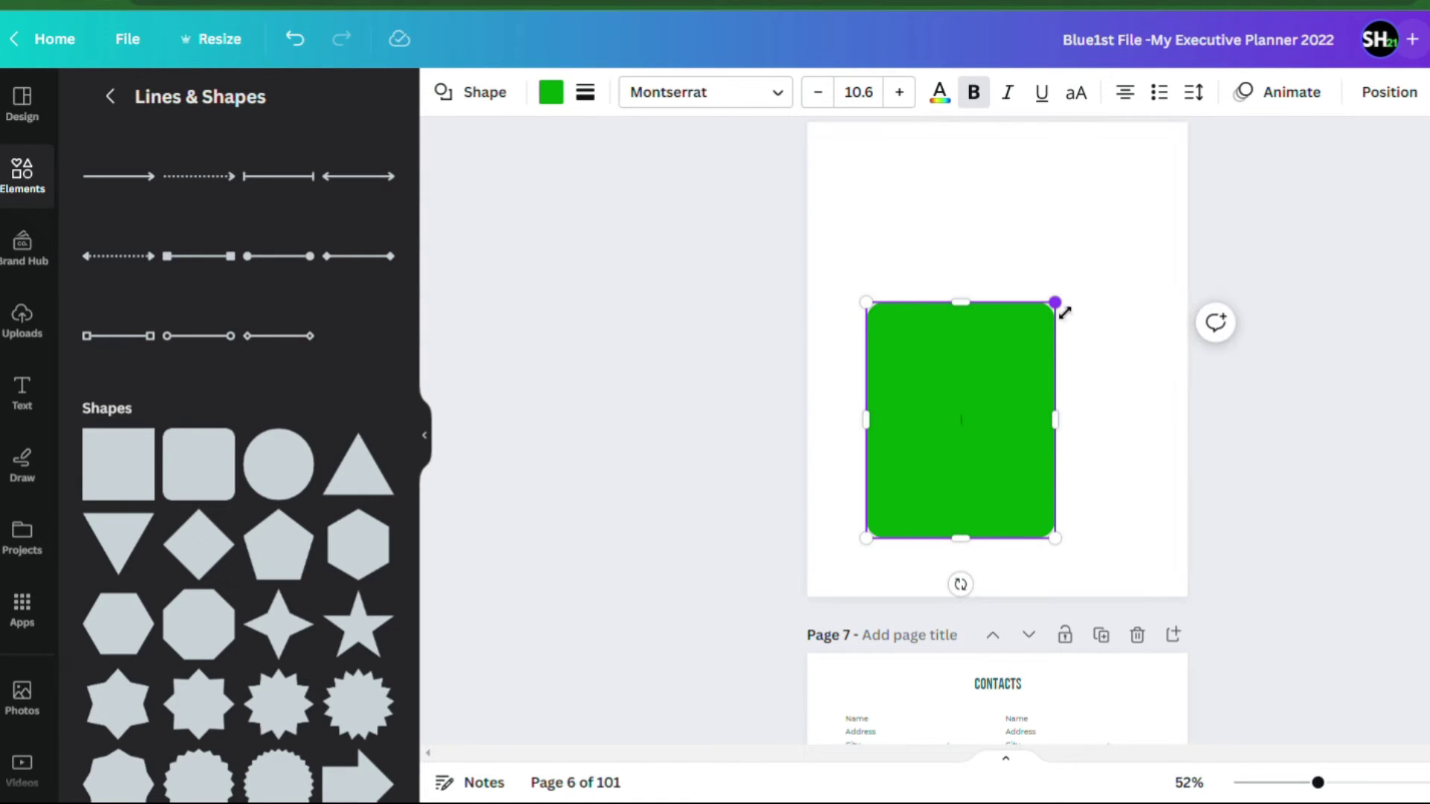
pyautogui.moveTo(1072, 312); pyautogui.dragTo(1164, 248)
pyautogui.moveTo(1003, 367); pyautogui.dragTo(998, 347)
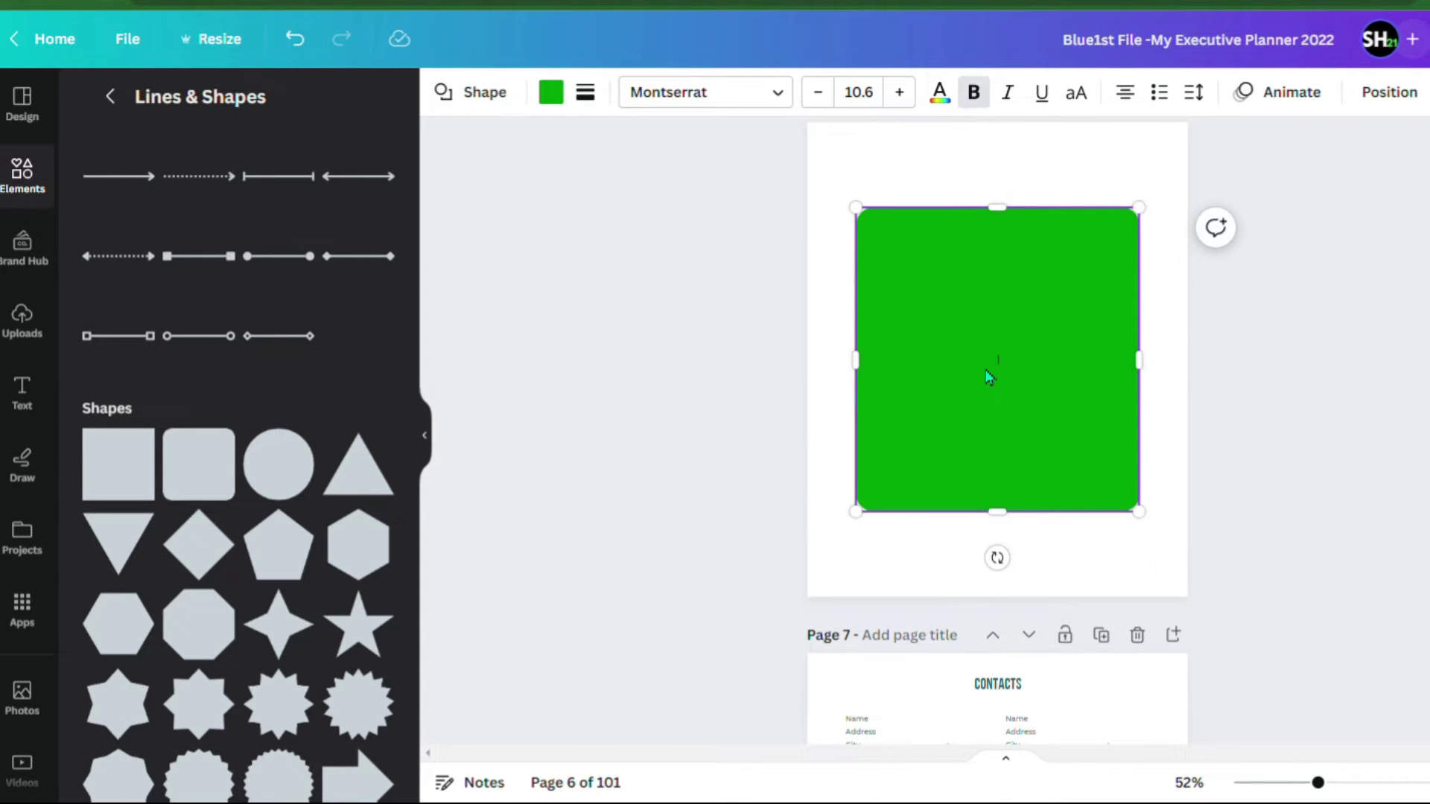
# - Set the rounded shape's fill to No color and give it a solid border
pyautogui.click(551, 92)
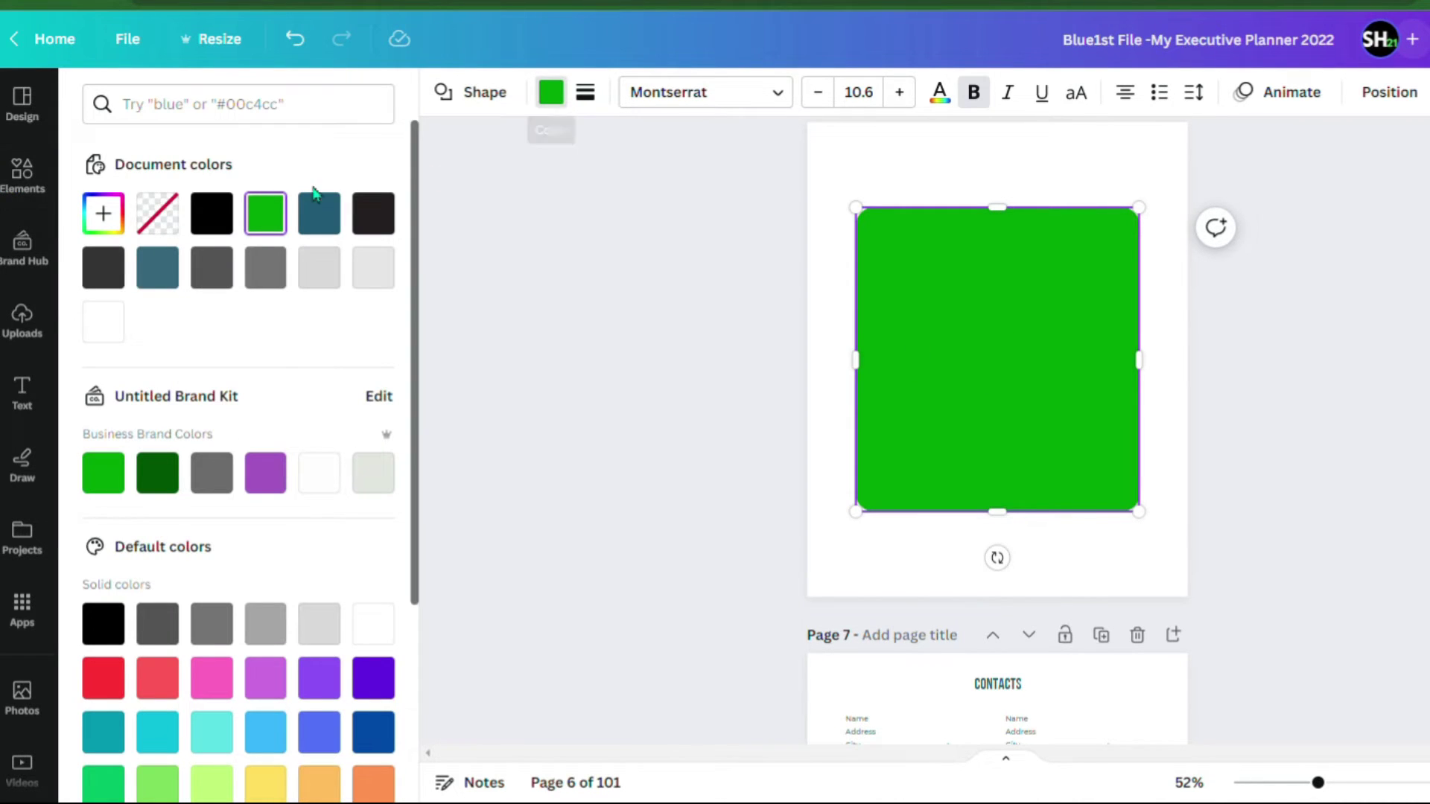
pyautogui.click(157, 217)
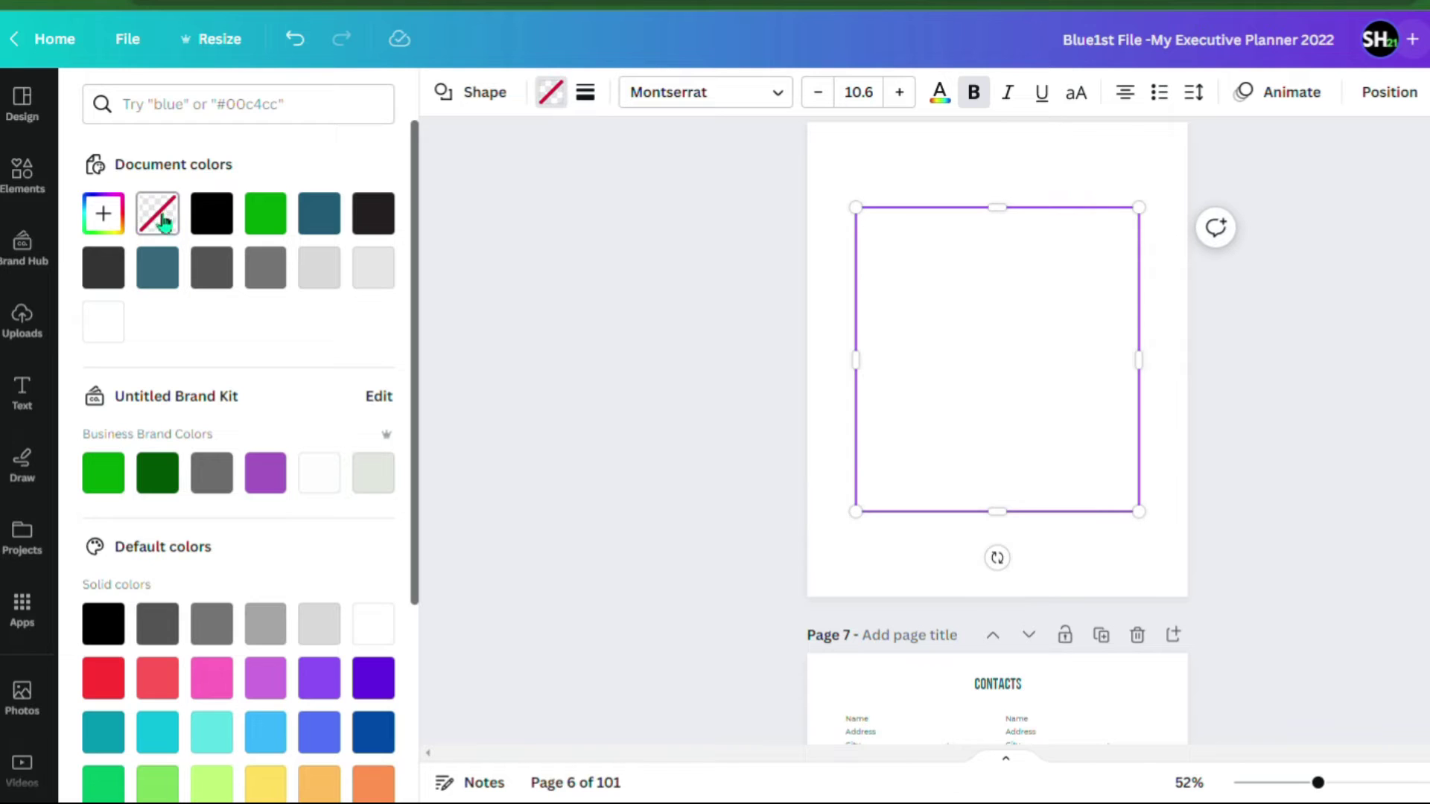
pyautogui.click(597, 104)
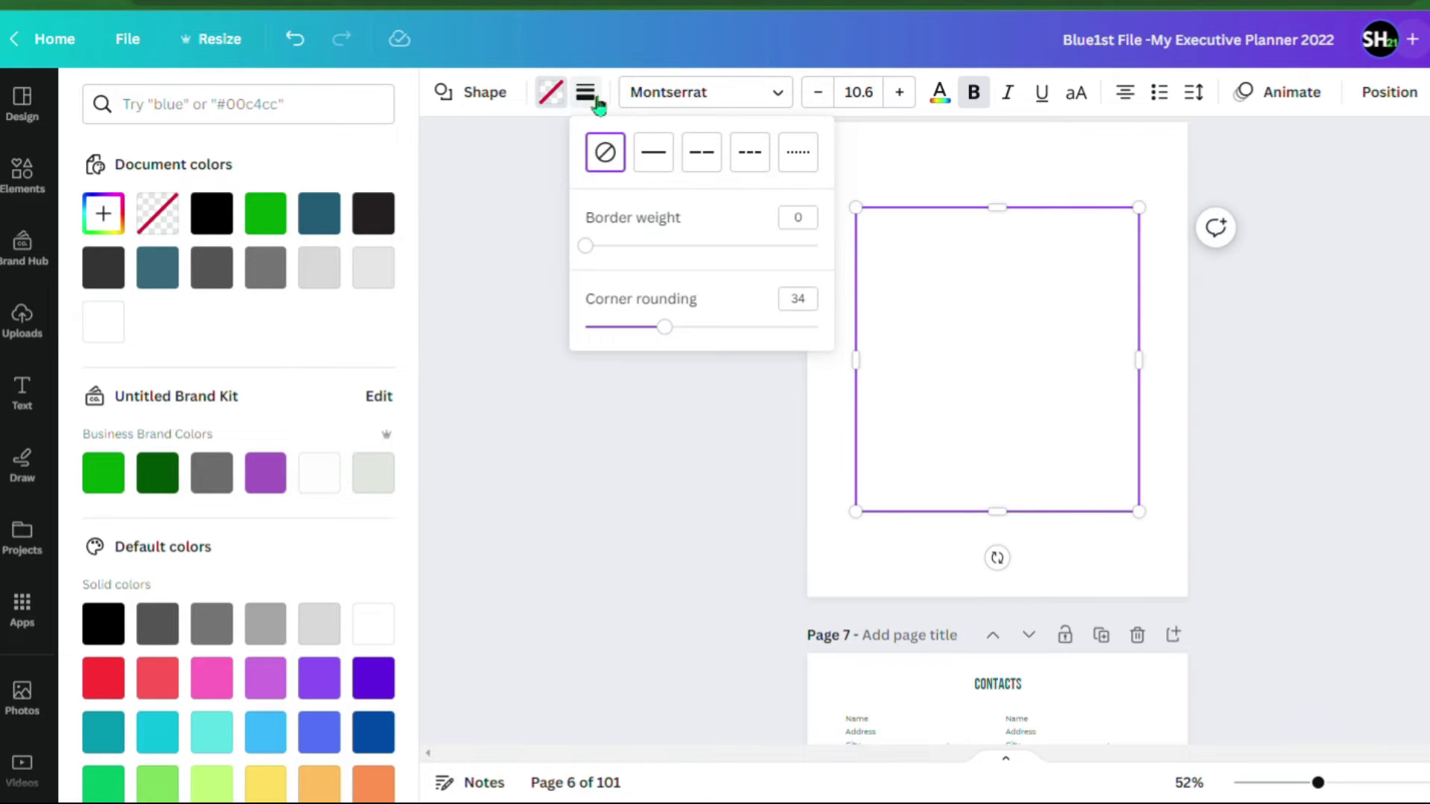
pyautogui.click(655, 156)
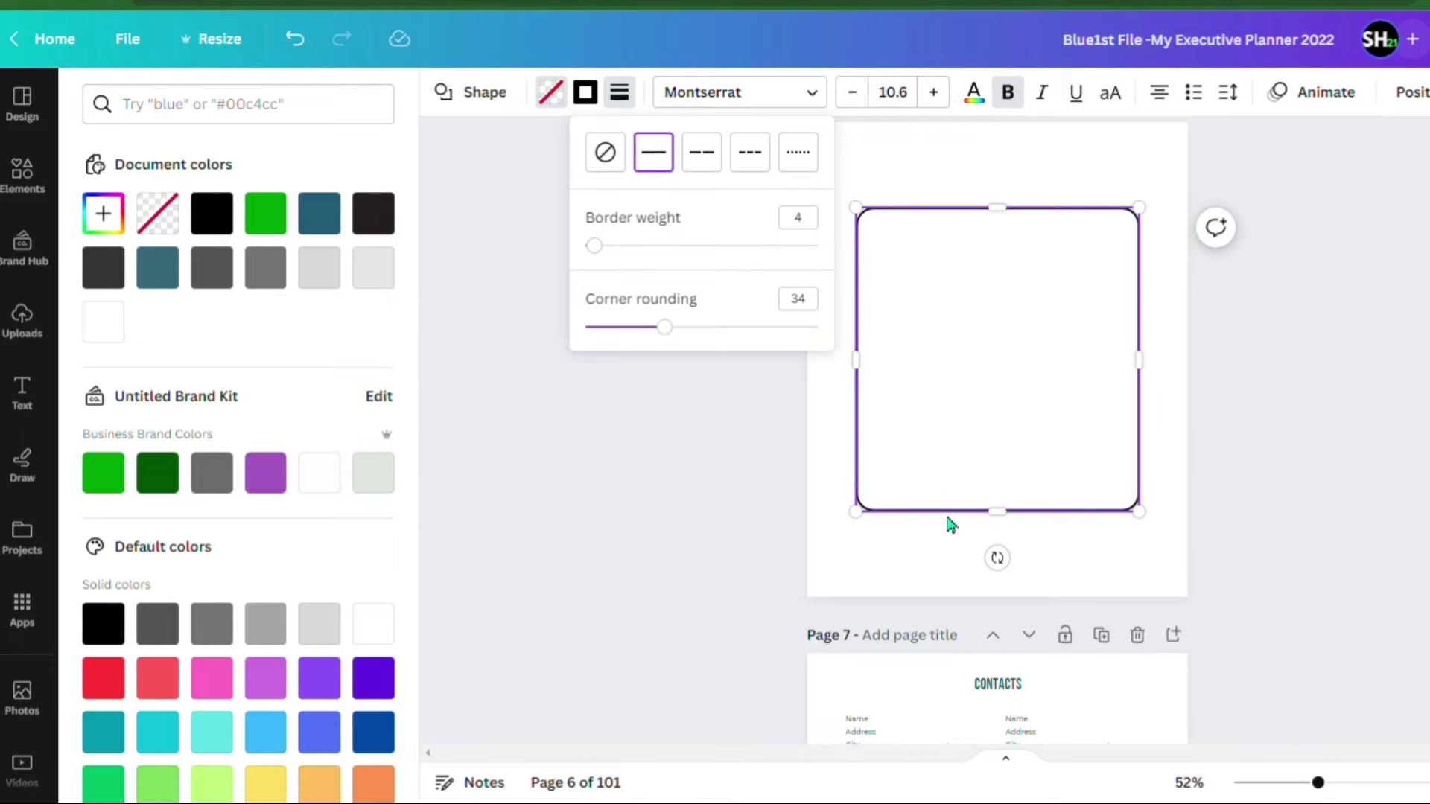
pyautogui.click(906, 550)
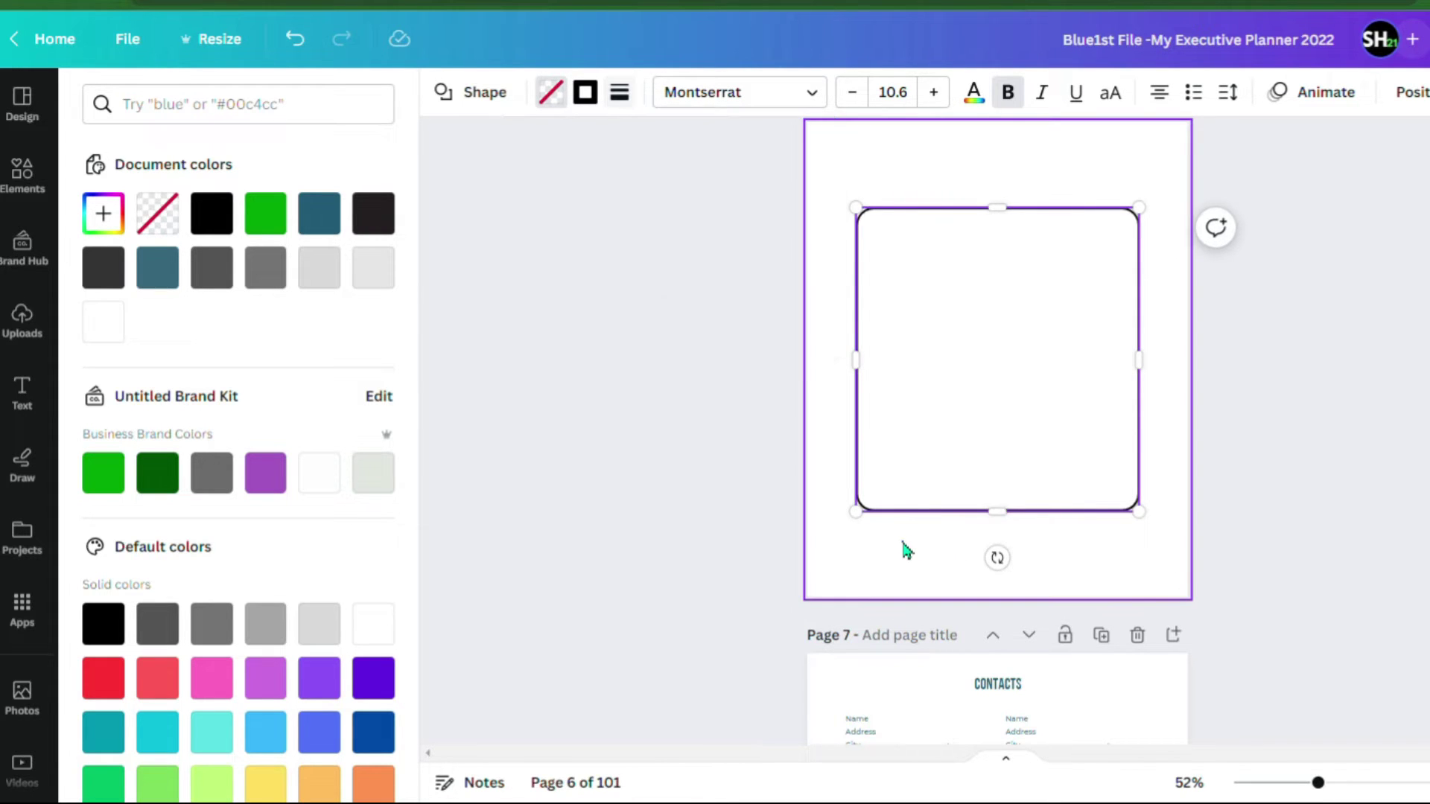
pyautogui.click(905, 549)
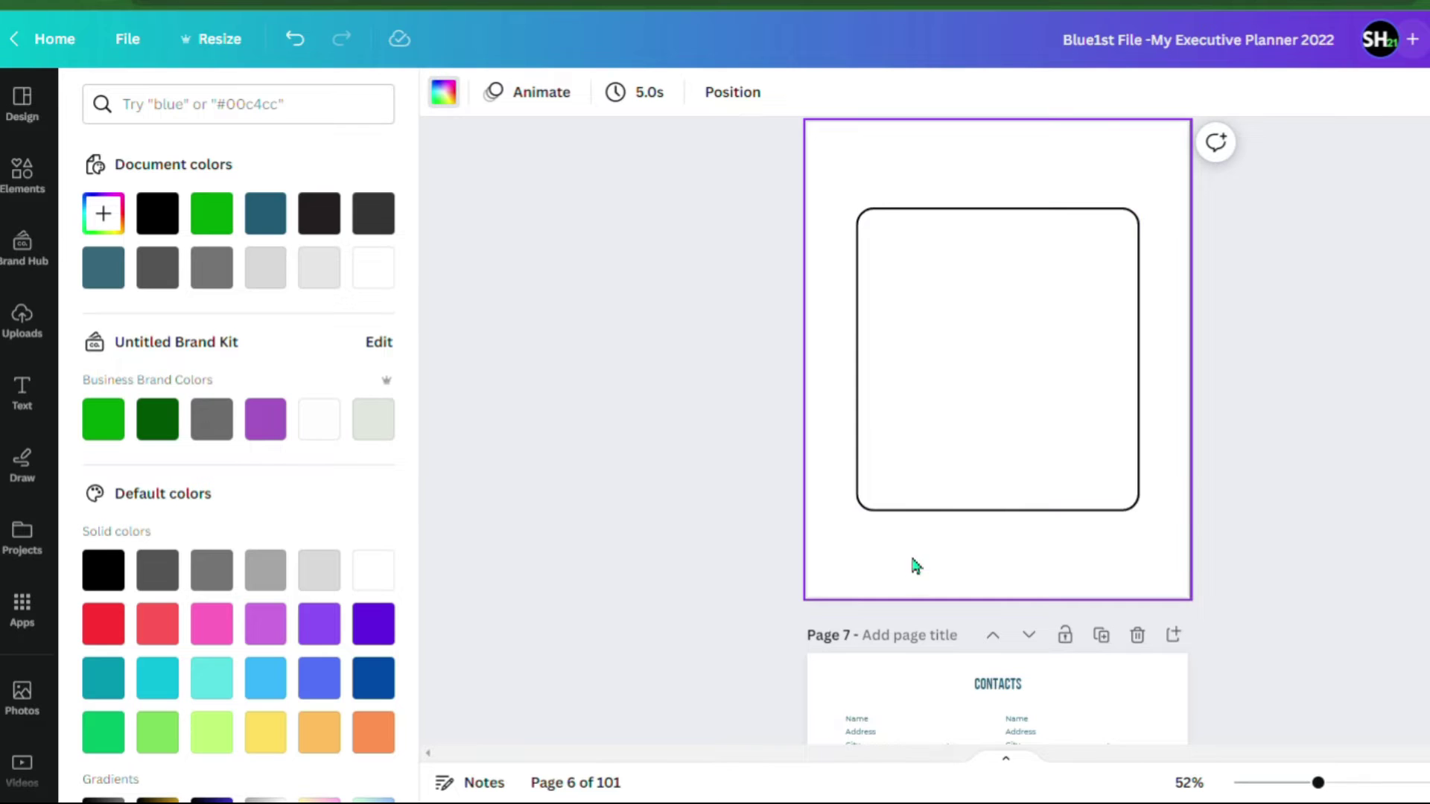
# - Change the rounded frame's border style to long dashes and deselect the frame
pyautogui.click(935, 480)
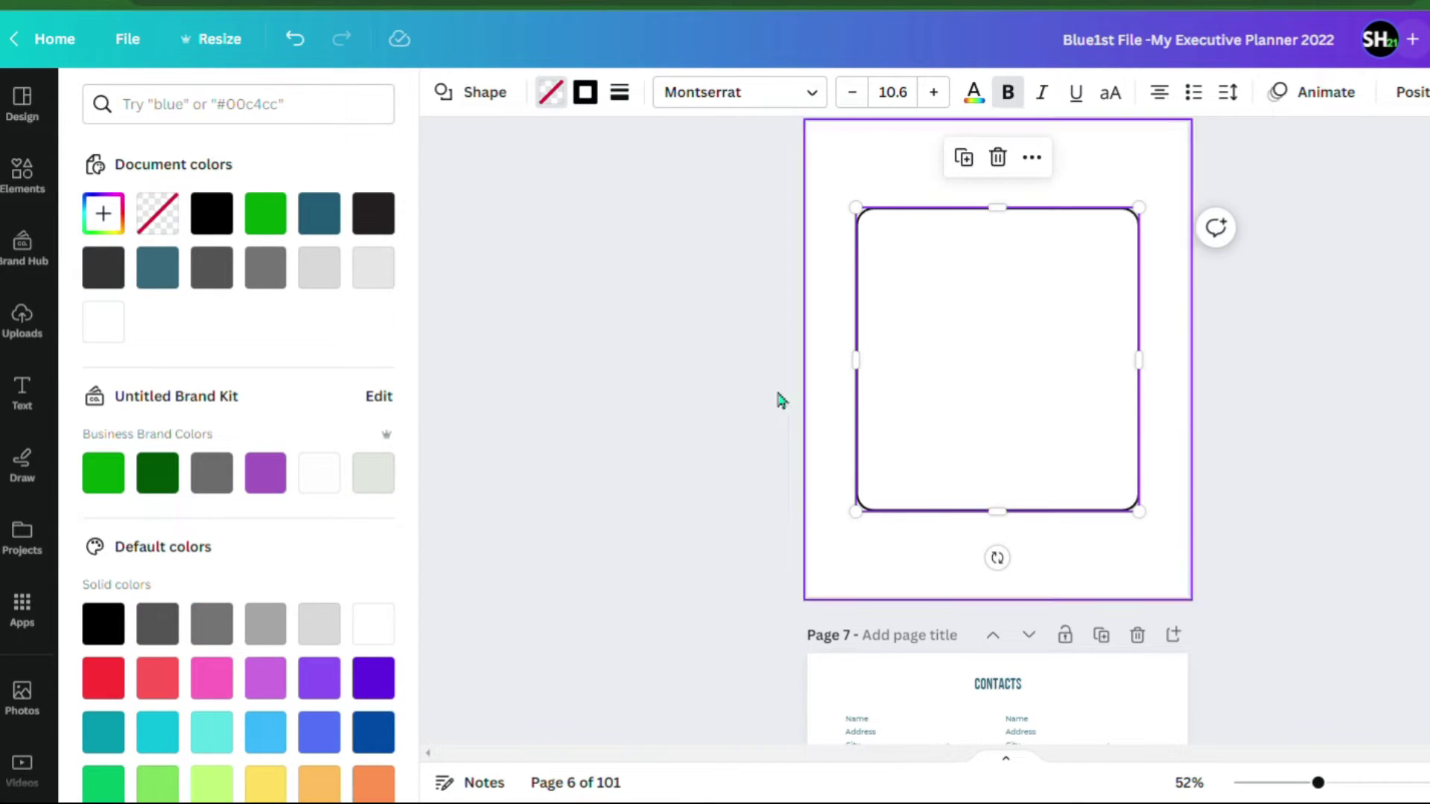
pyautogui.click(590, 105)
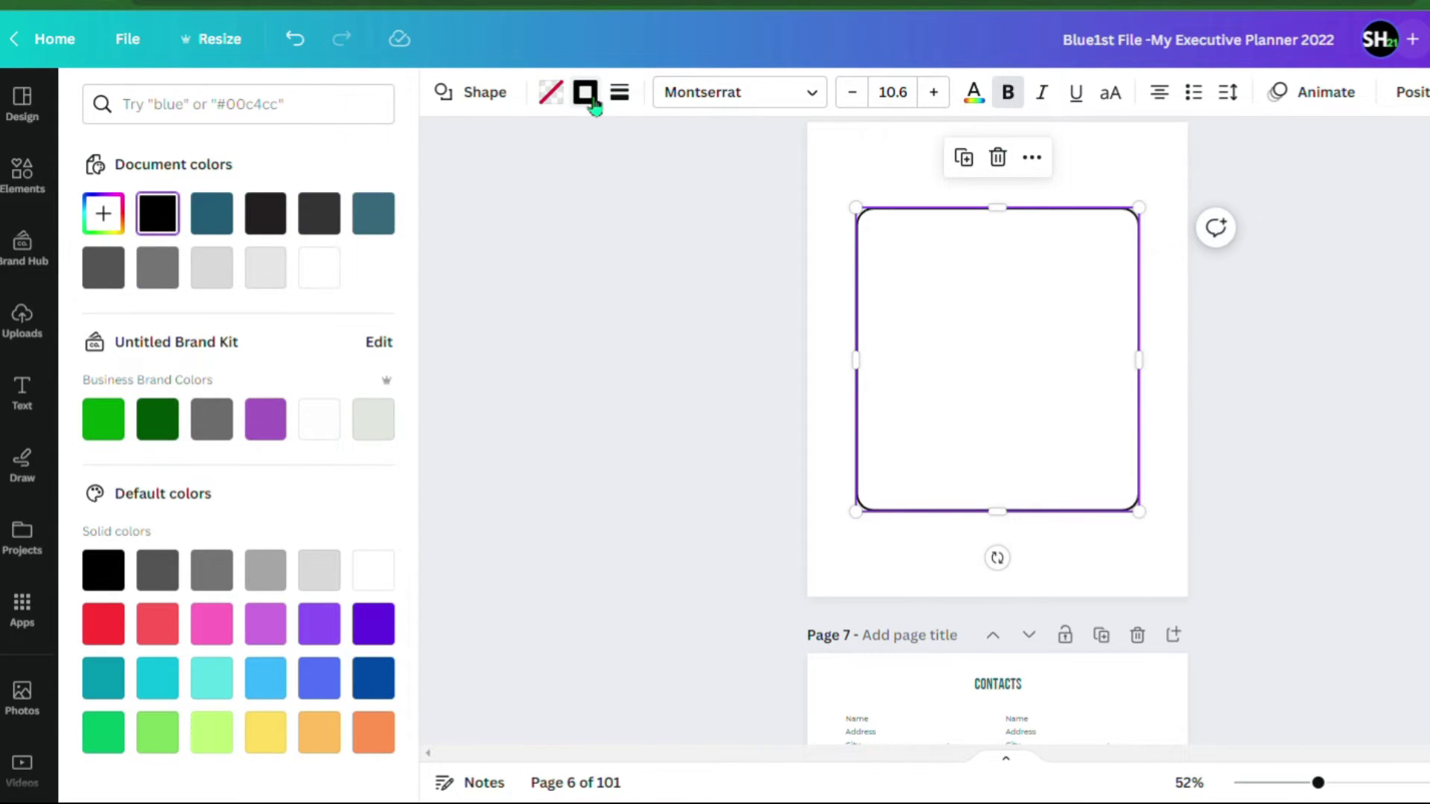
pyautogui.click(622, 95)
pyautogui.click(741, 161)
pyautogui.click(849, 505)
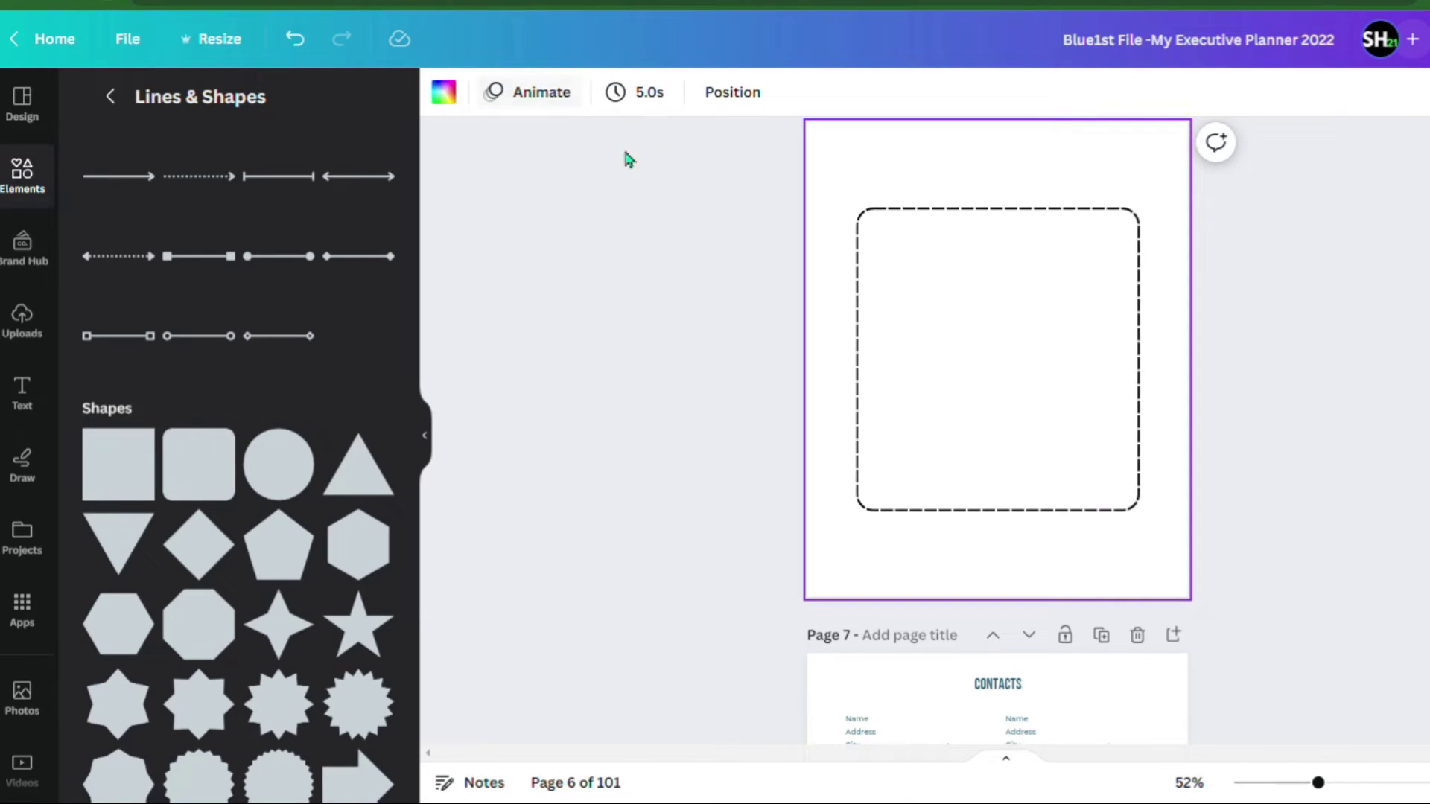
# - Try the short-dash border style on the frame, switch it to dotted, and deselect the frame
pyautogui.click(951, 356)
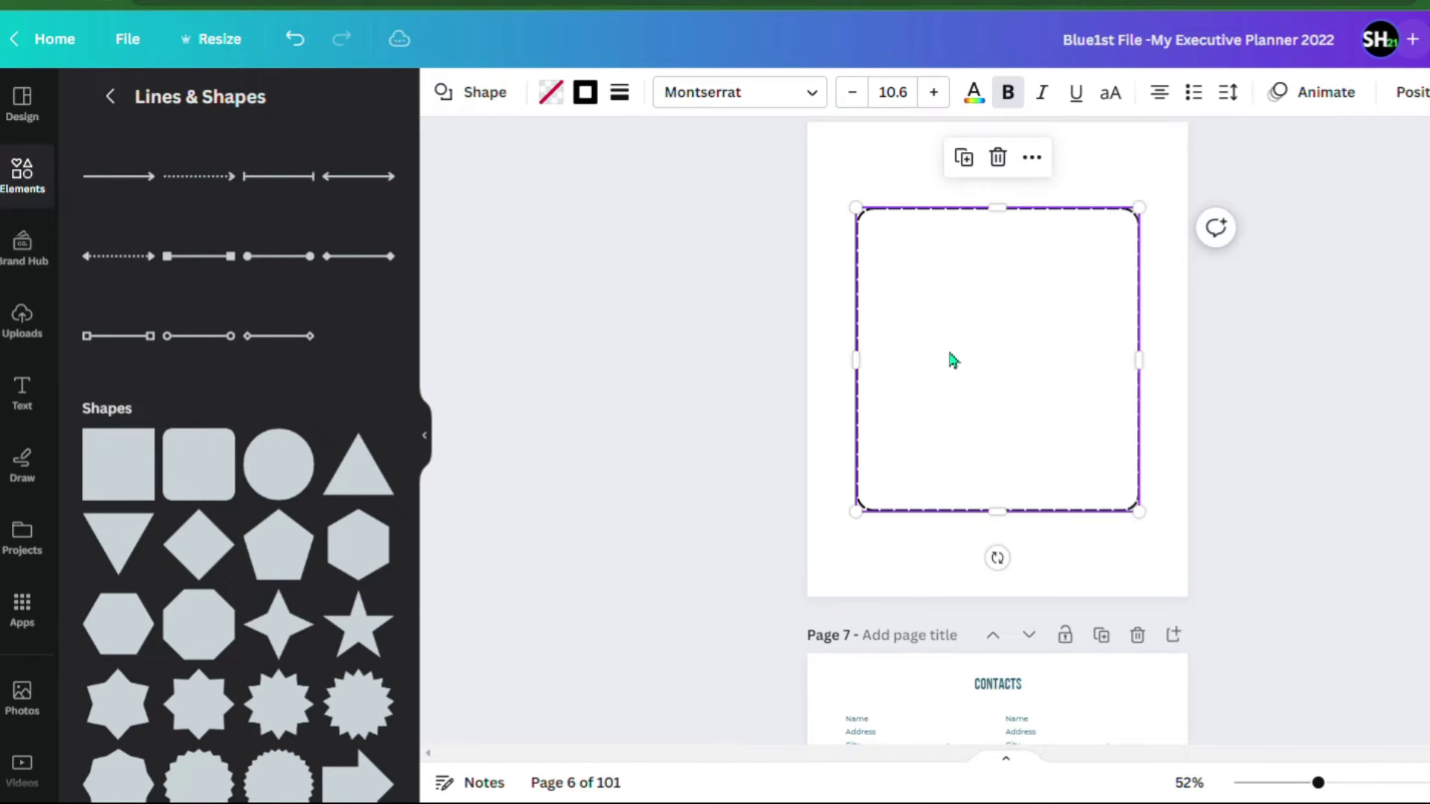
pyautogui.click(623, 94)
pyautogui.click(785, 154)
pyautogui.click(837, 157)
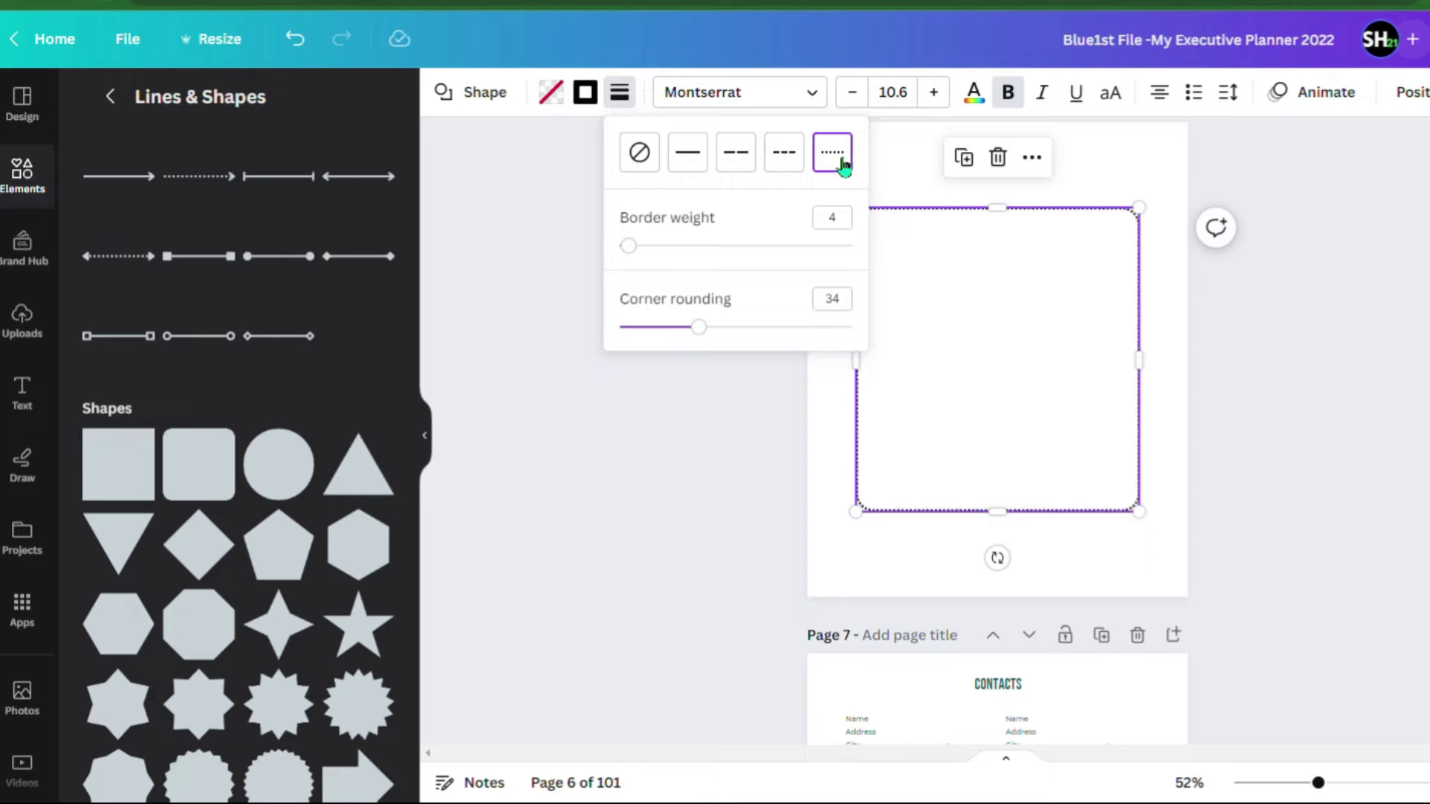
pyautogui.click(954, 560)
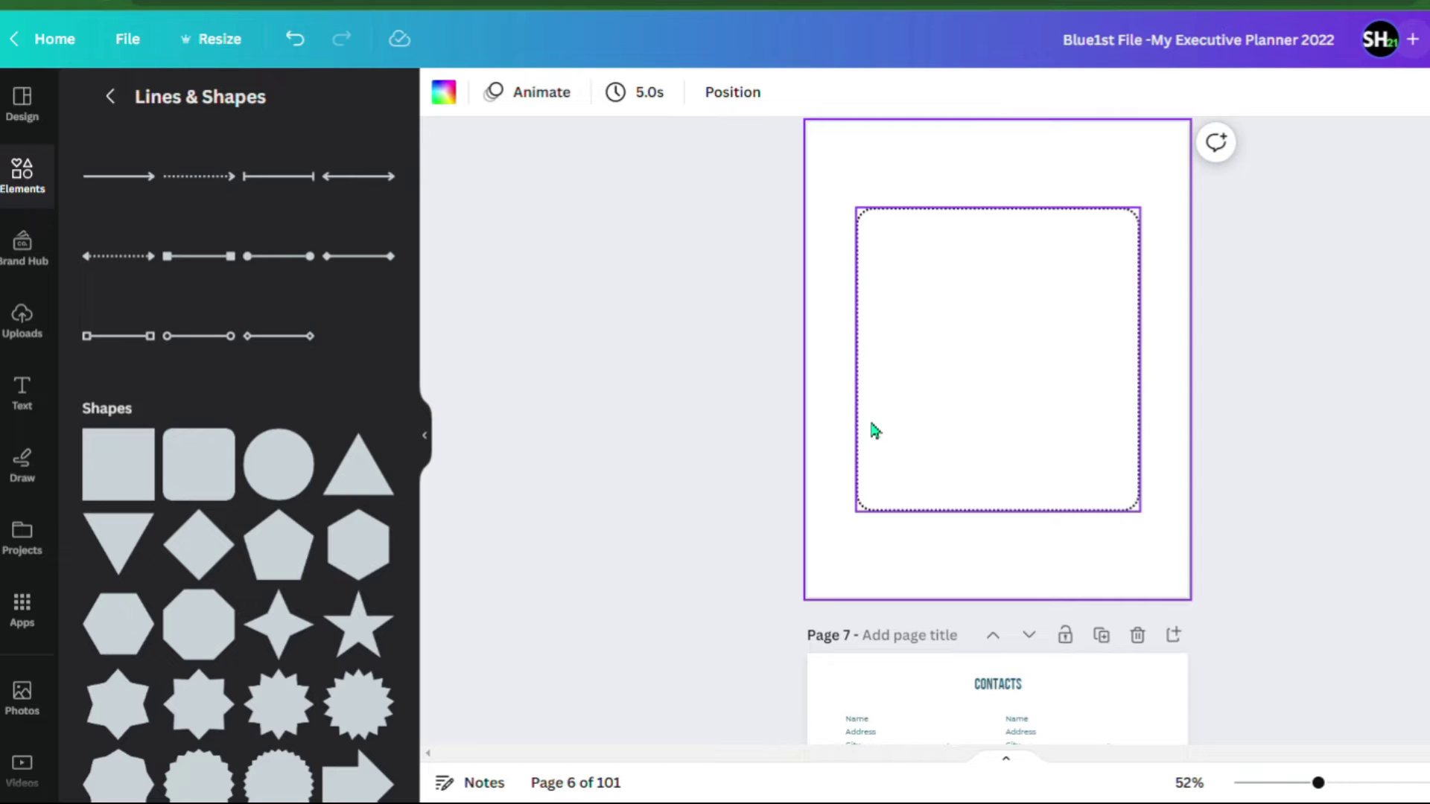
# - Try a dark teal fill on the dotted frame and set its fill back to No color
pyautogui.click(910, 436)
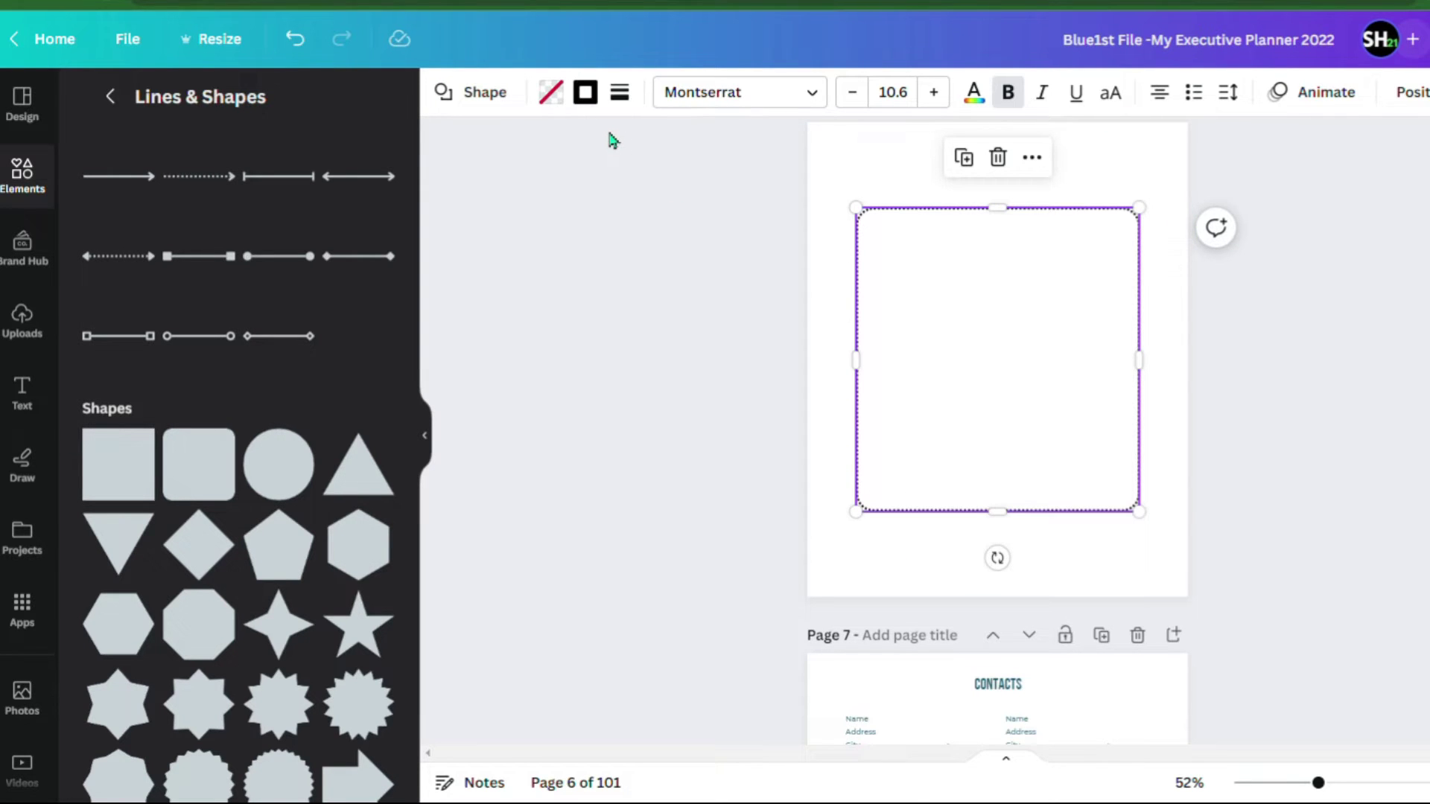
pyautogui.click(564, 106)
pyautogui.click(265, 214)
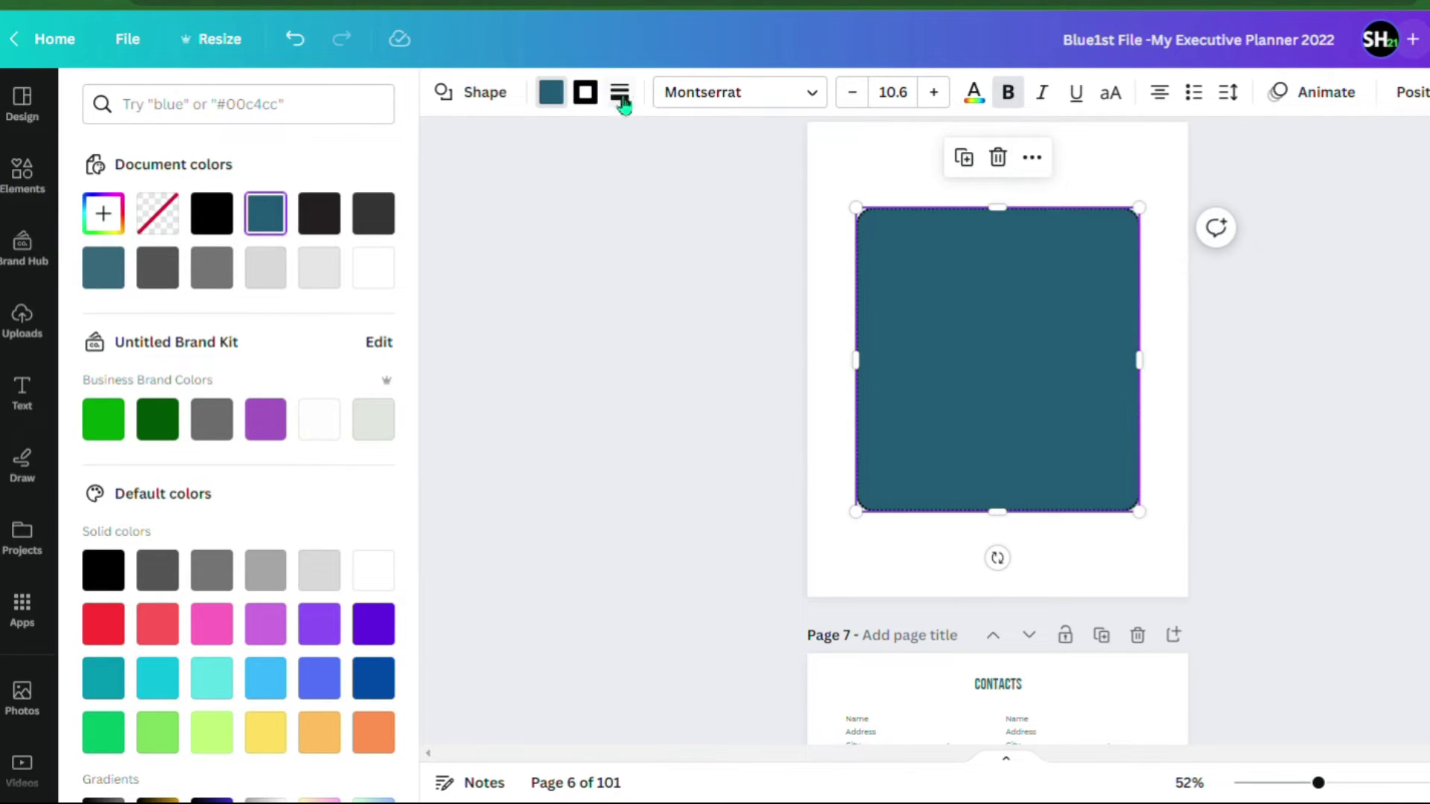
pyautogui.click(173, 223)
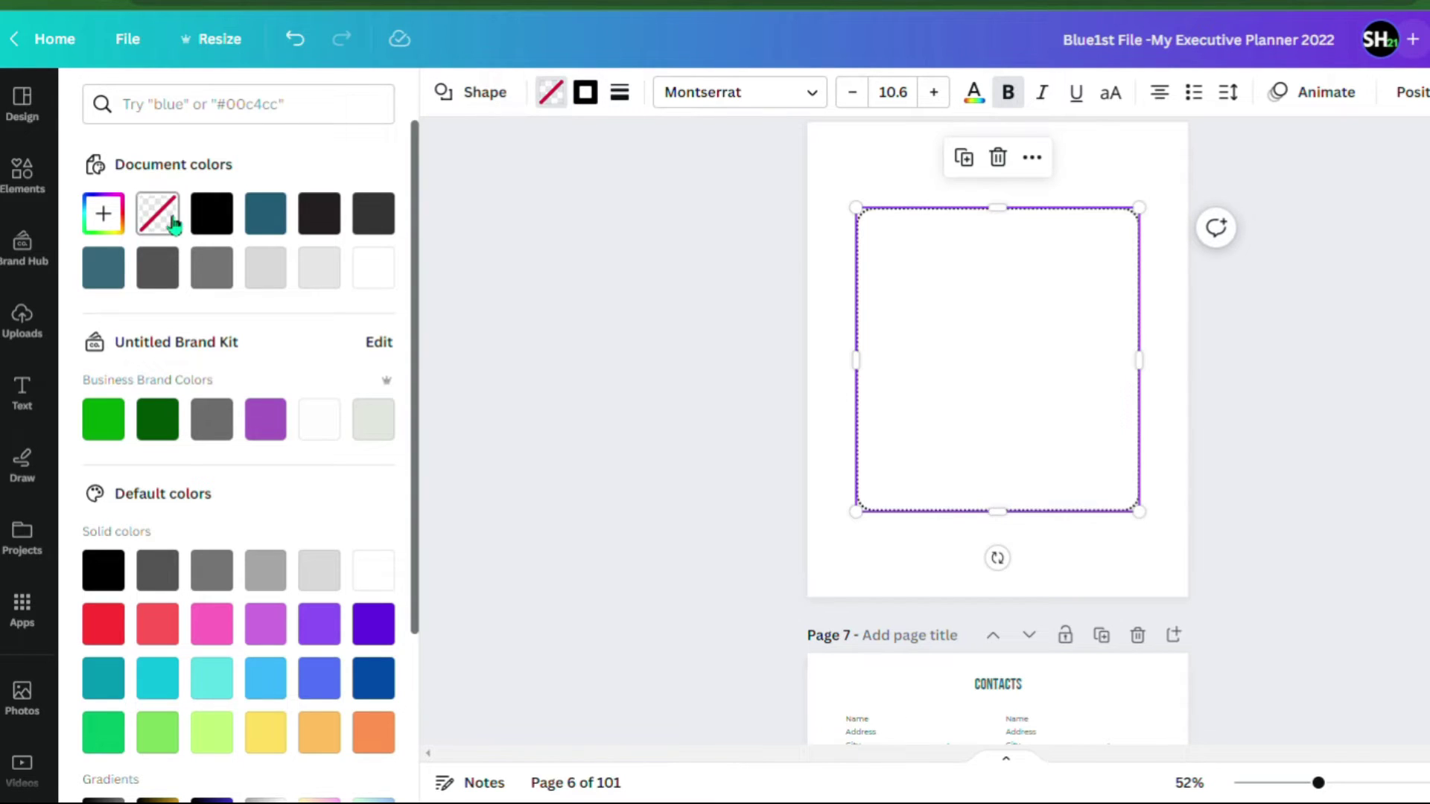
pyautogui.click(899, 557)
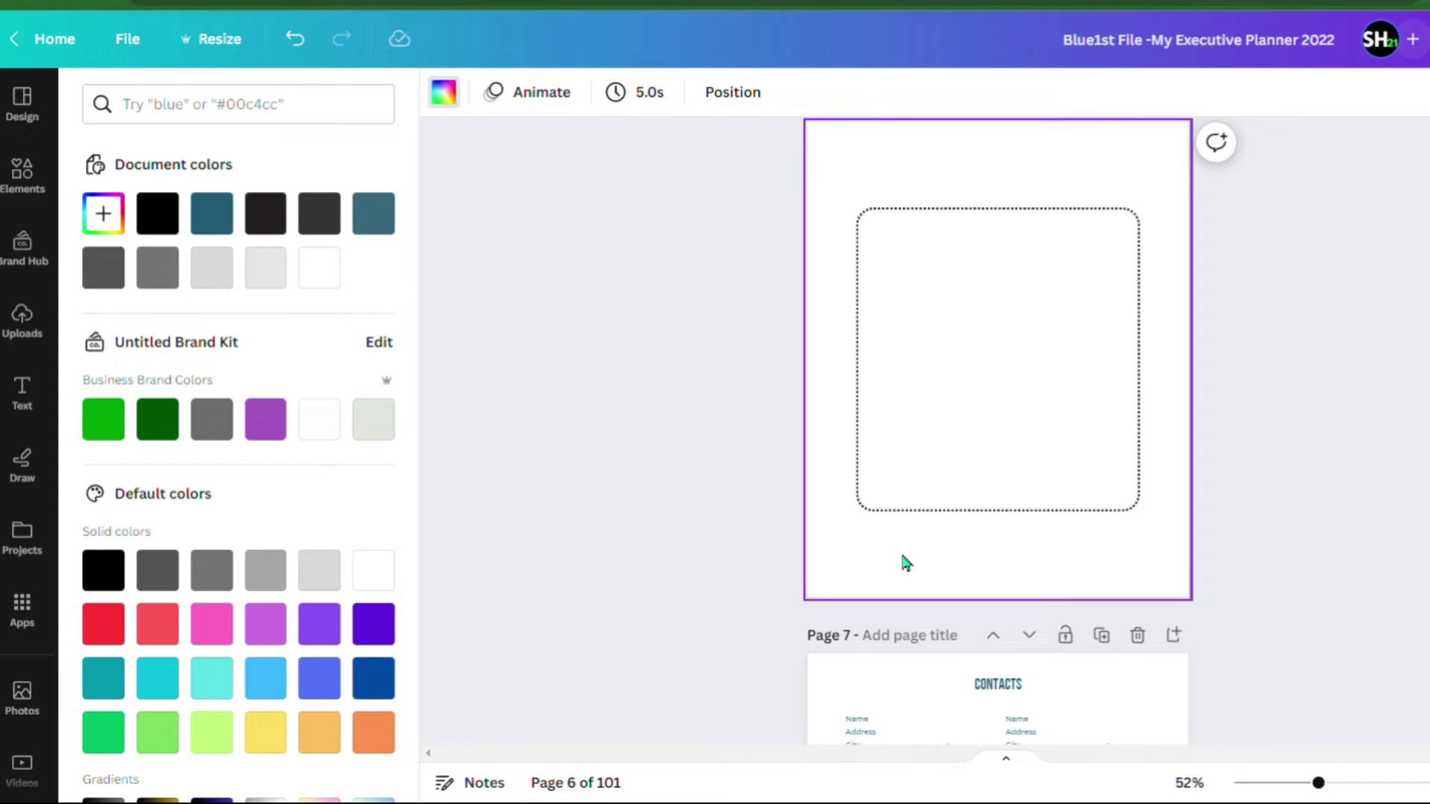
# - Shrink the dotted frame to a small rounded square near the page's upper left and fill it with dark teal
pyautogui.click(1034, 409)
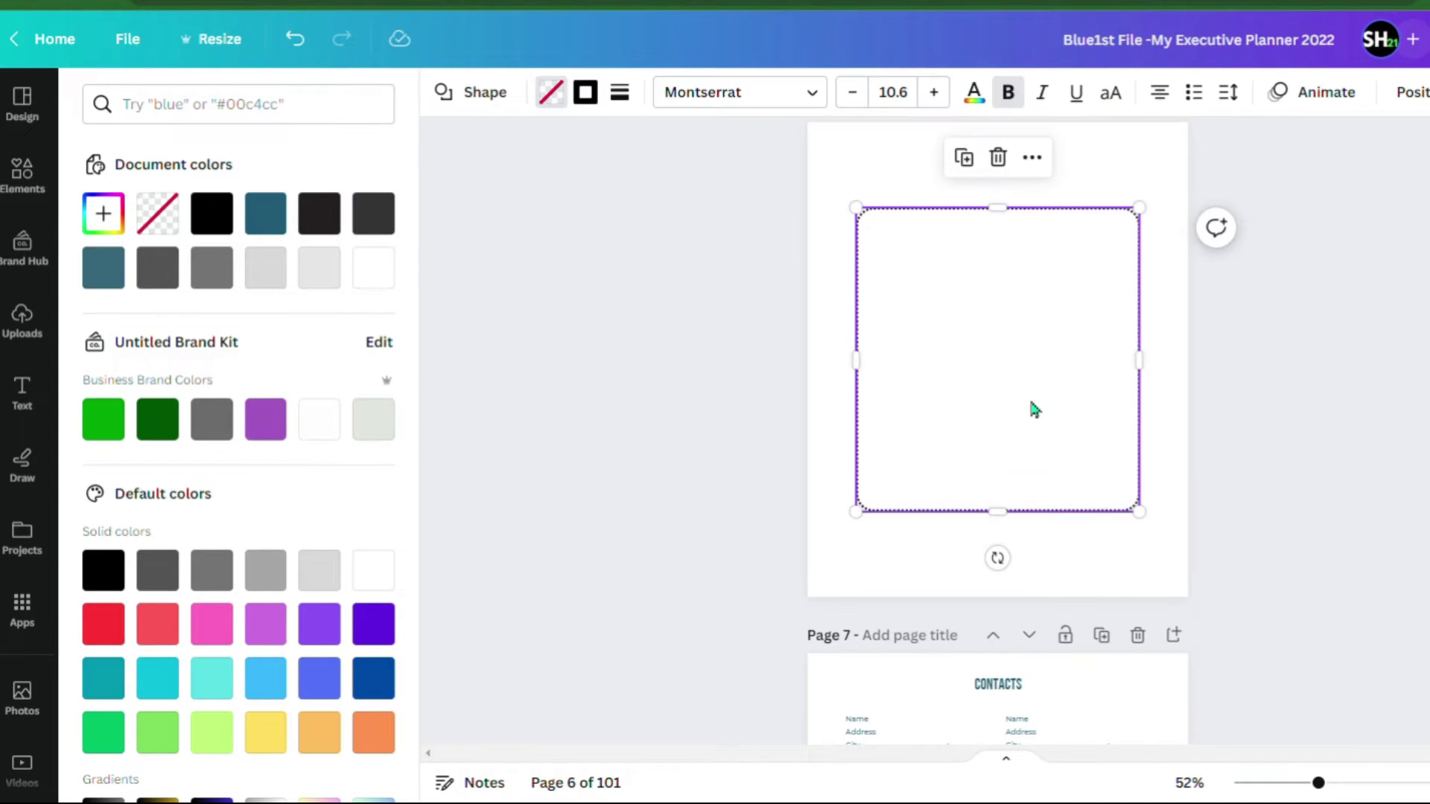
pyautogui.moveTo(1152, 527); pyautogui.dragTo(923, 269)
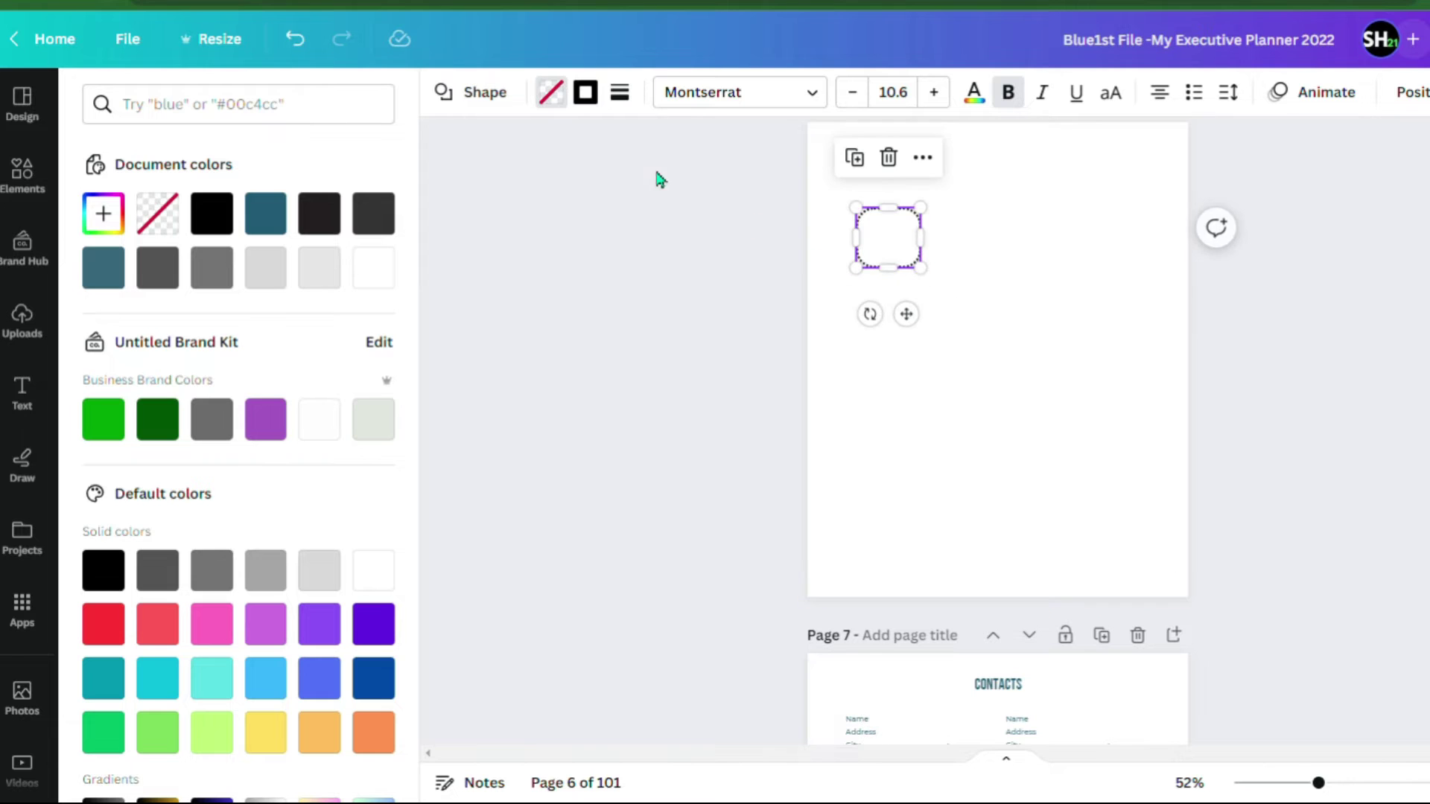
pyautogui.click(566, 106)
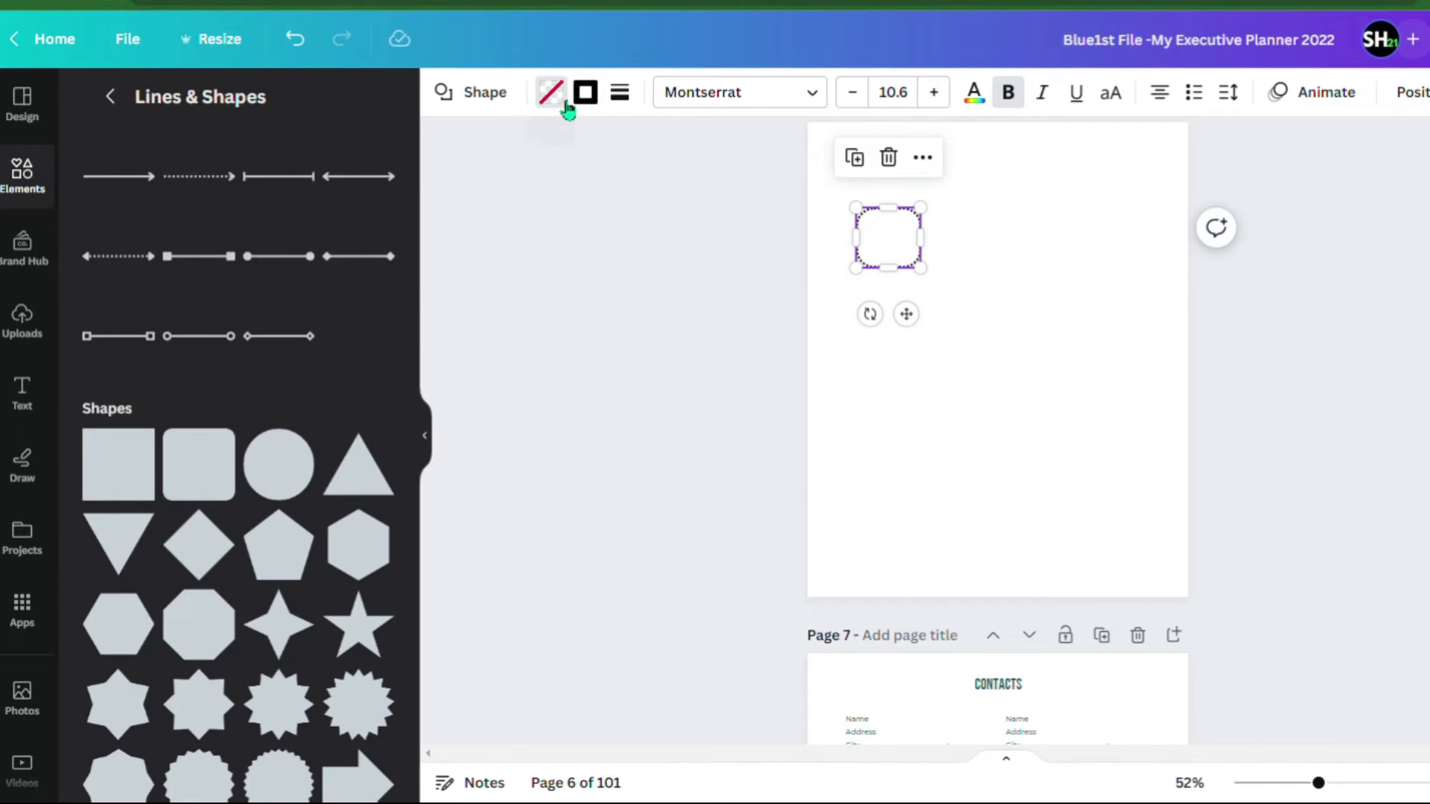
pyautogui.click(564, 108)
pyautogui.click(265, 213)
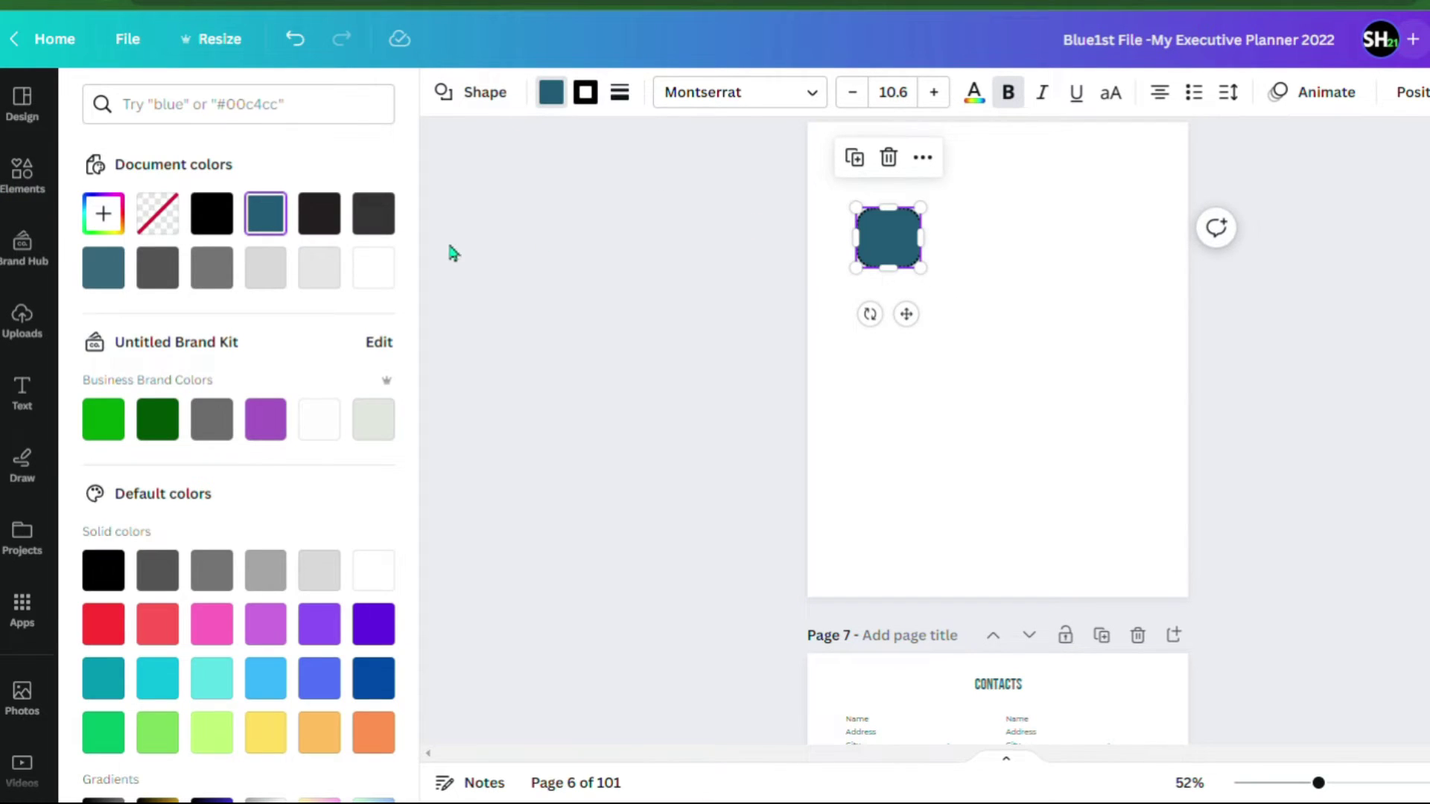
# - Remove the border from the small teal square
pyautogui.click(621, 97)
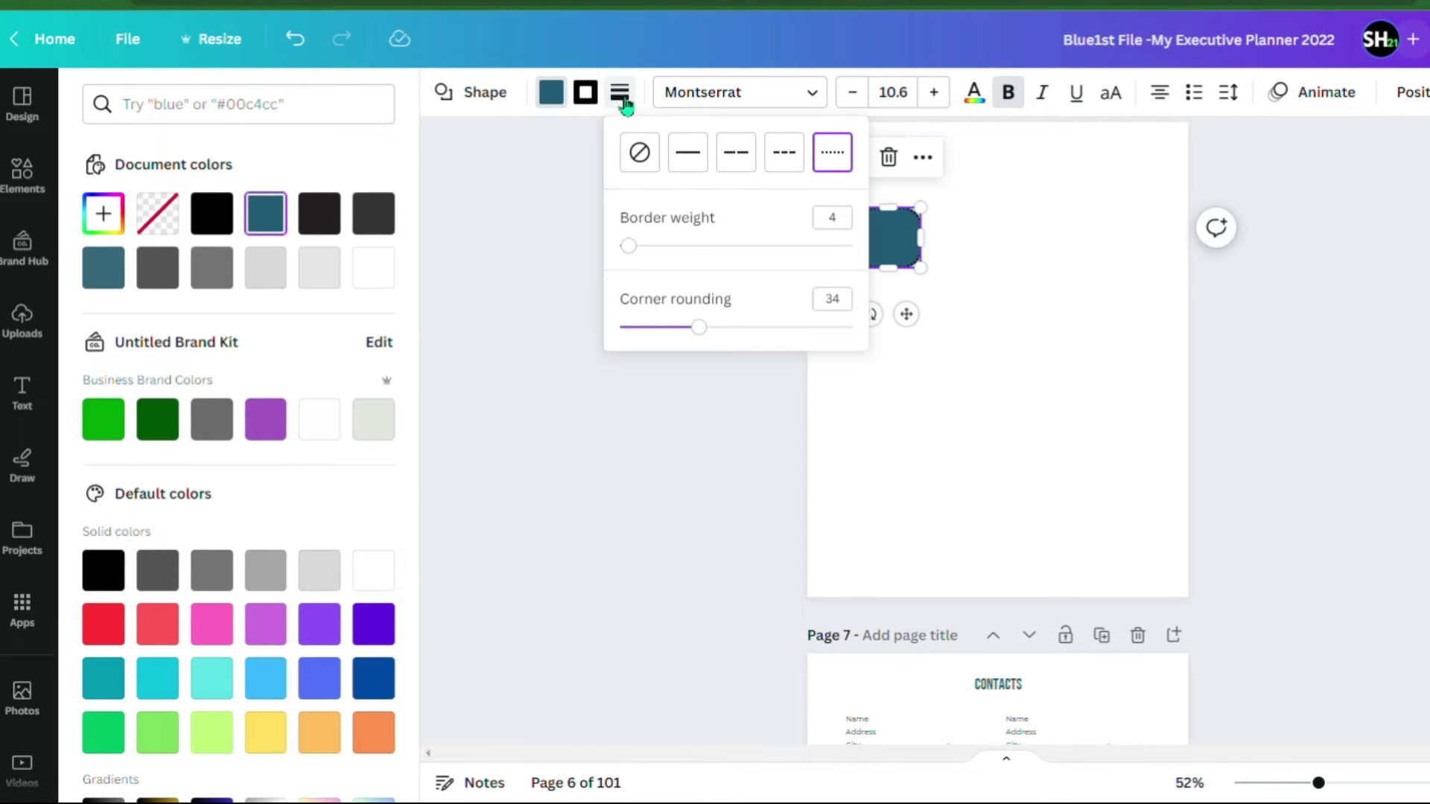
pyautogui.click(649, 158)
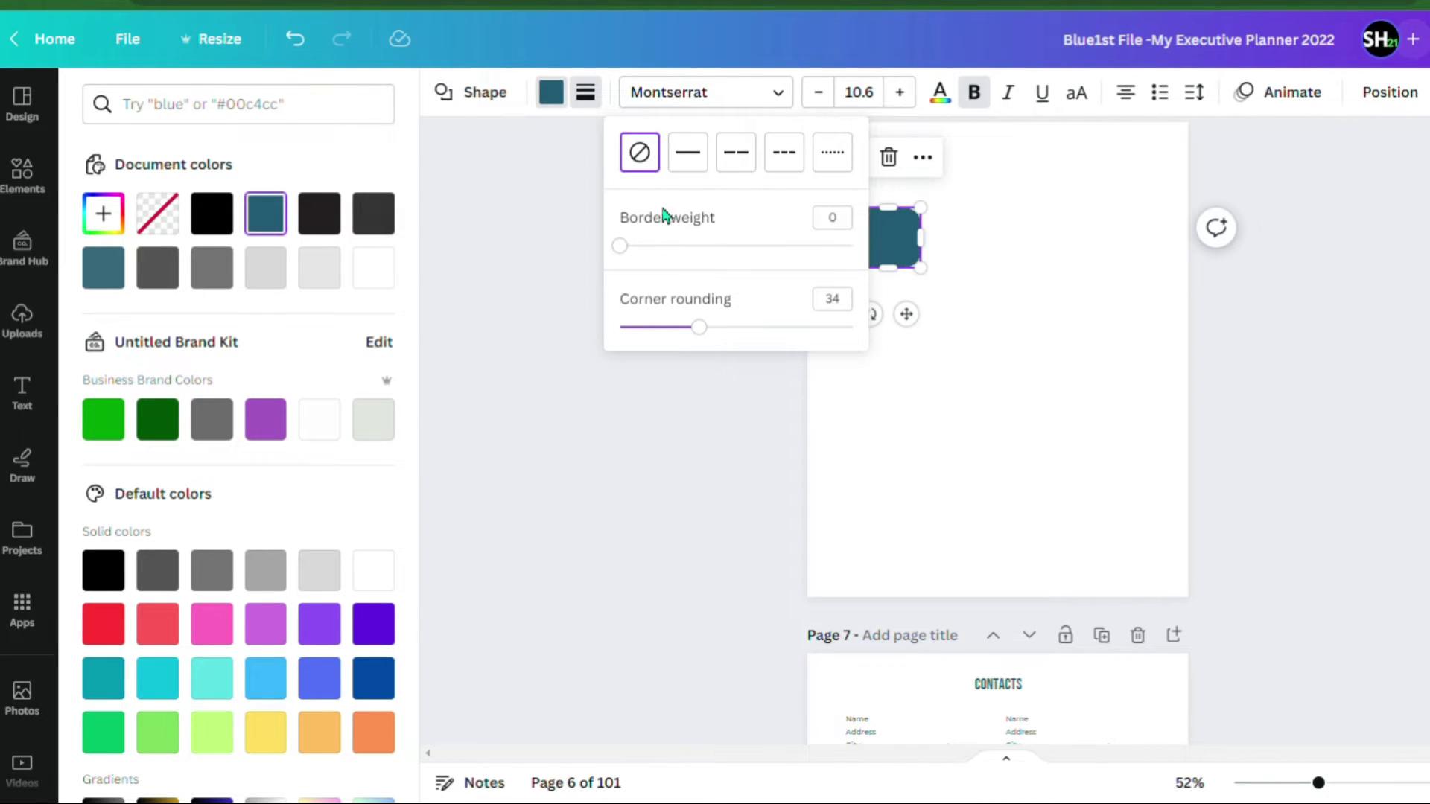
pyautogui.click(959, 405)
# - Duplicate the small teal rounded square three times
pyautogui.click(905, 244)
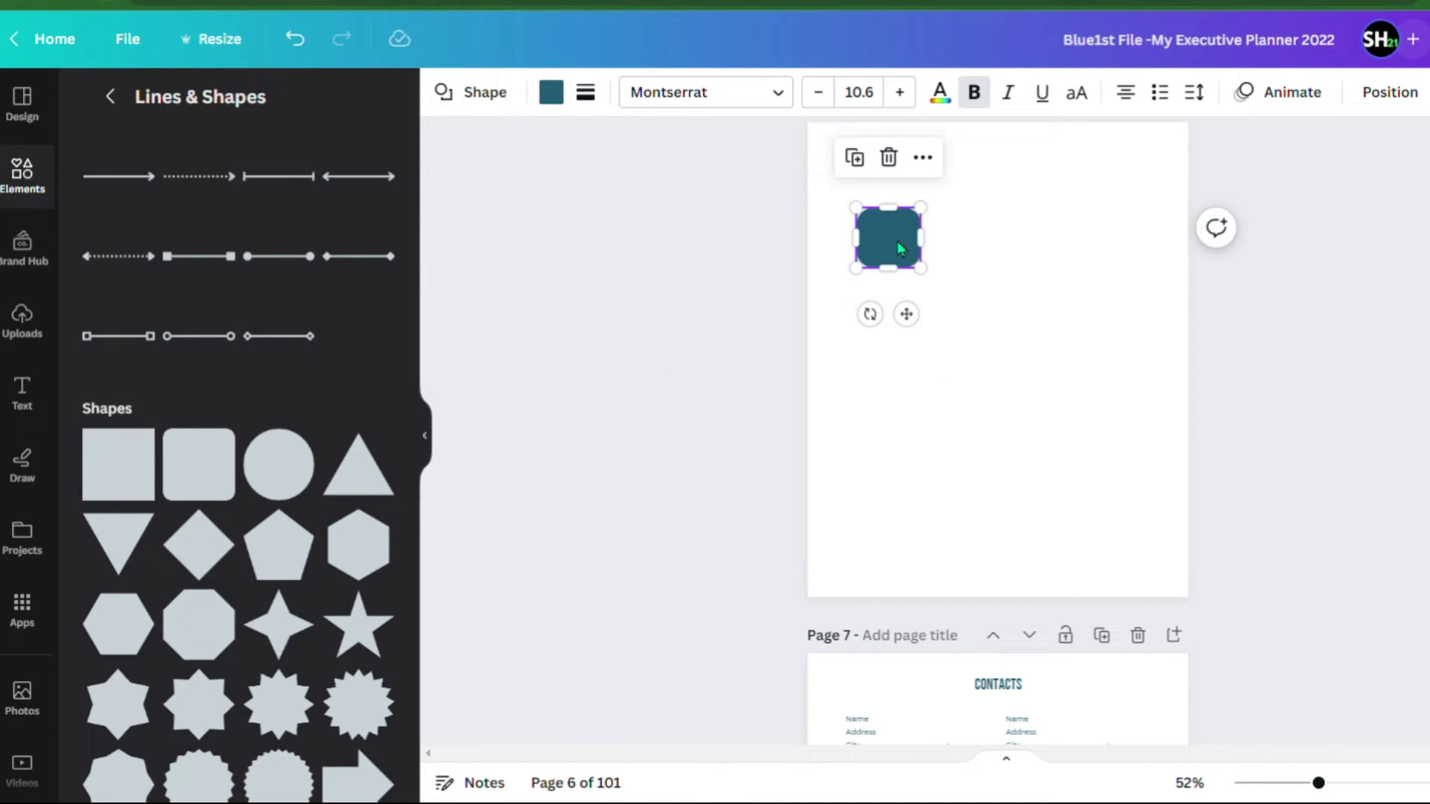
pyautogui.click(854, 157)
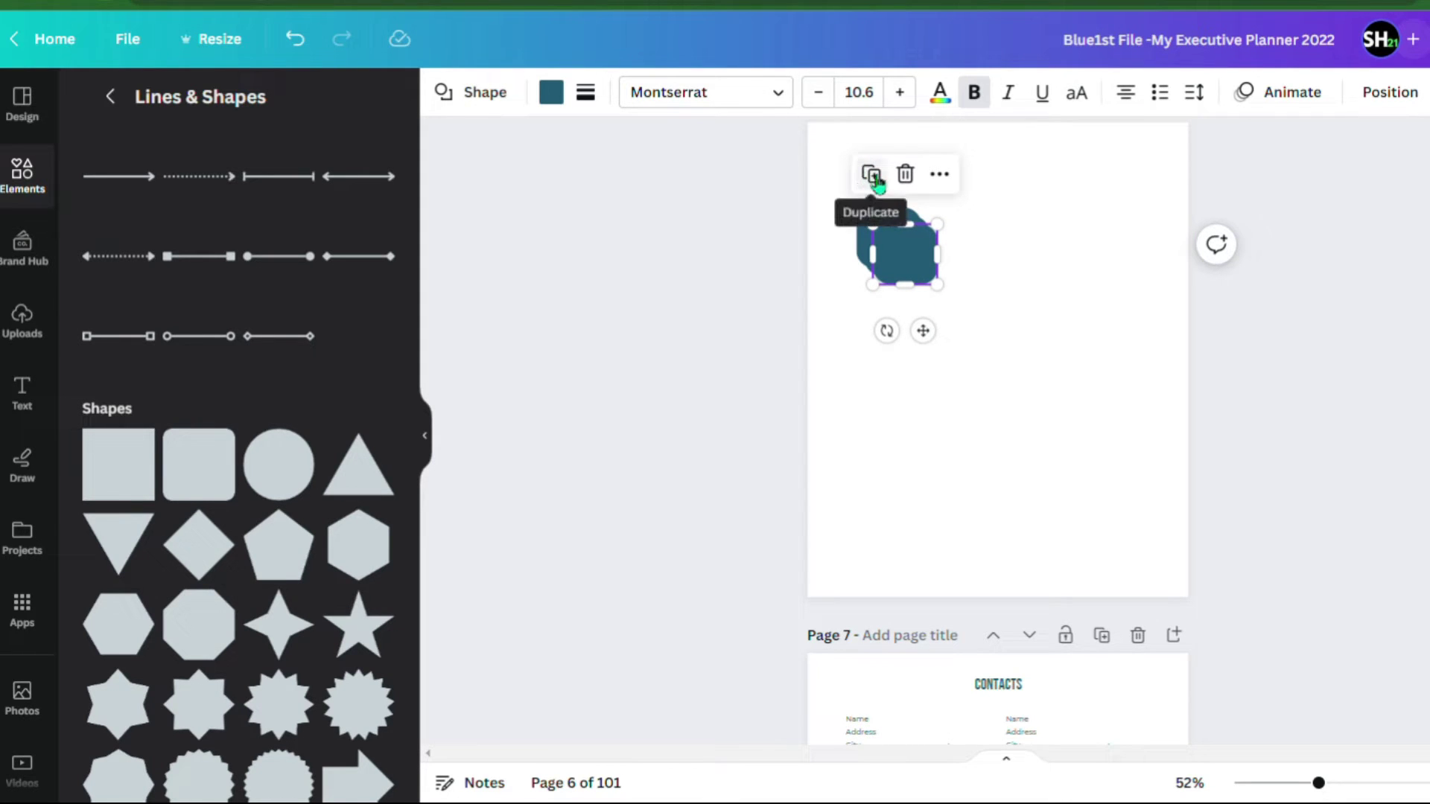
pyautogui.click(870, 174)
pyautogui.click(963, 417)
# - Arrange the four teal squares in an evenly spaced, aligned row across the upper part of page 6
pyautogui.moveTo(844, 233); pyautogui.dragTo(1131, 224)
pyautogui.click(922, 386)
pyautogui.click(940, 264)
pyautogui.moveTo(948, 262); pyautogui.dragTo(1038, 224)
pyautogui.click(1027, 224)
pyautogui.moveTo(894, 246); pyautogui.dragTo(957, 213)
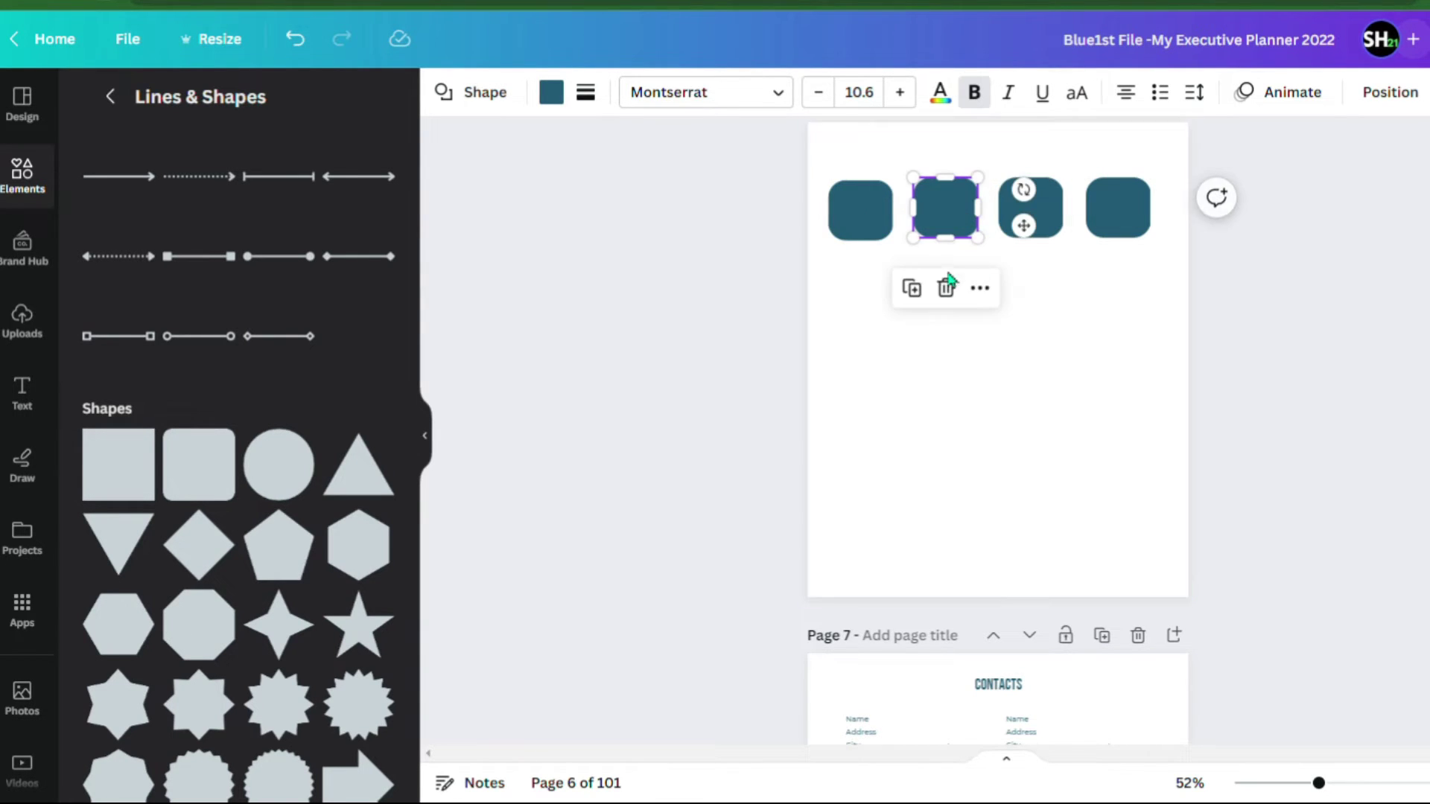
pyautogui.click(862, 227)
pyautogui.moveTo(860, 225); pyautogui.dragTo(860, 223)
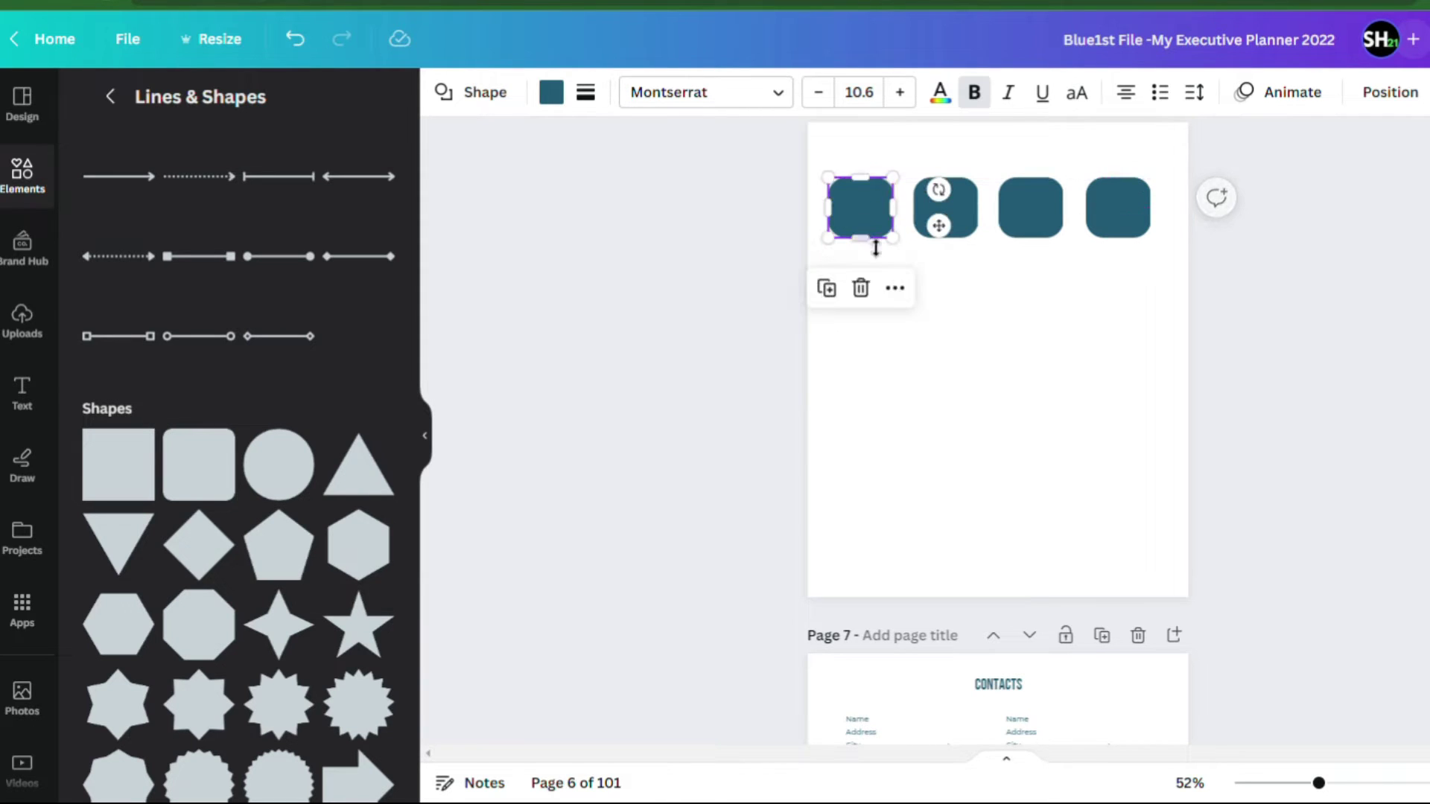
# - Move the four teal squares closer together with uneven gaps, raise the second one, and rotate the third to about -36°
pyautogui.moveTo(828, 145); pyautogui.dragTo(1142, 281)
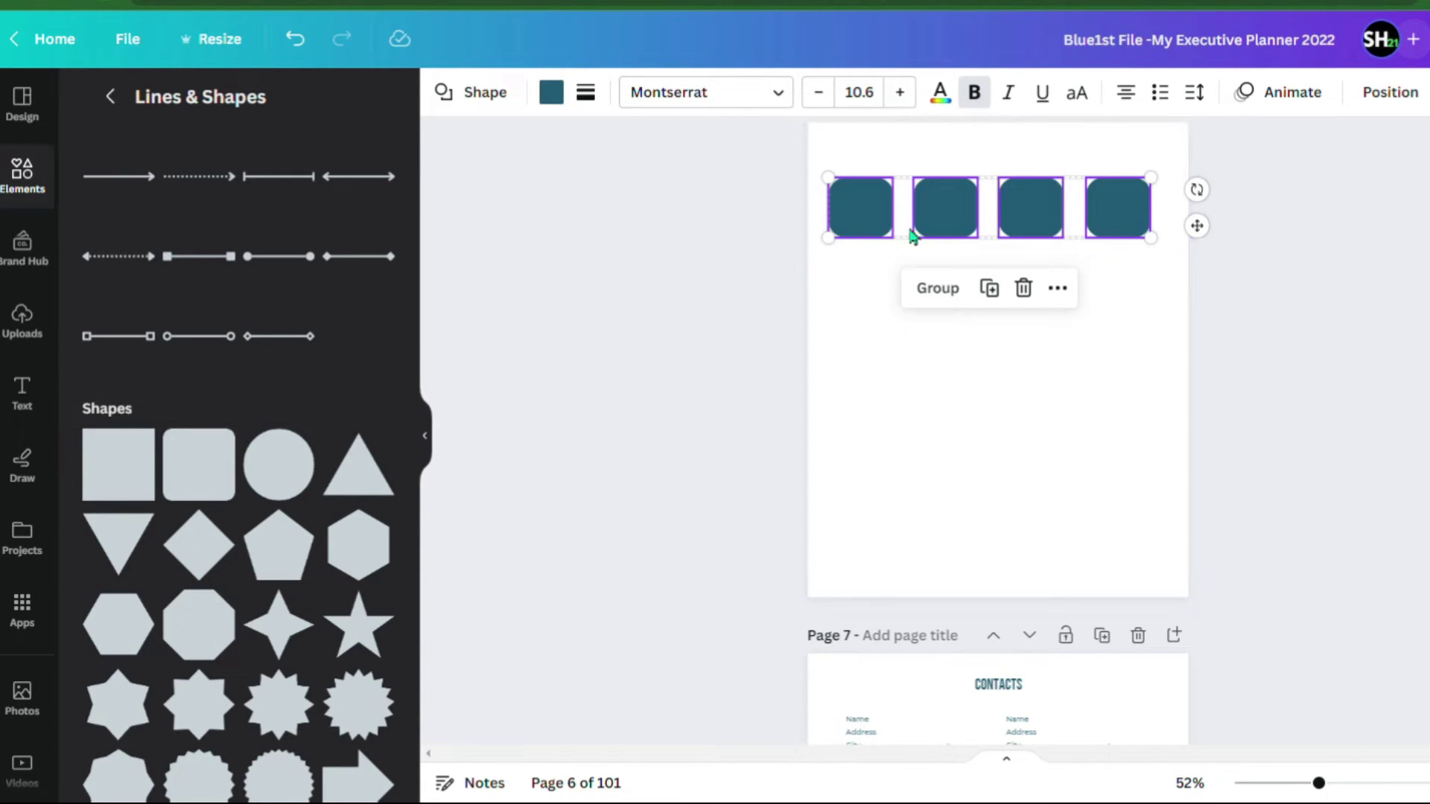
pyautogui.click(974, 360)
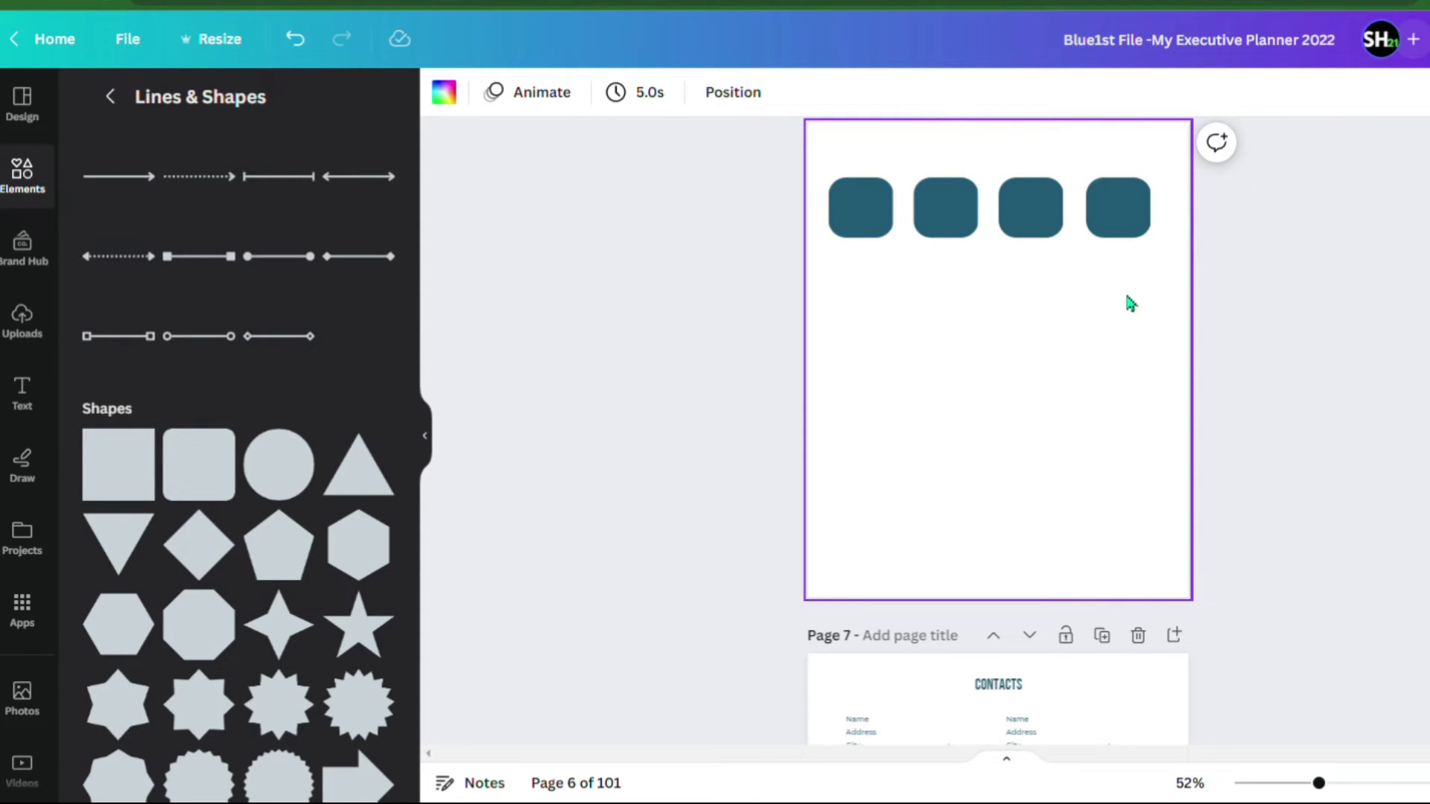
pyautogui.moveTo(1154, 261); pyautogui.dragTo(886, 241)
pyautogui.moveTo(1030, 211); pyautogui.dragTo(1011, 213)
pyautogui.click(1090, 222)
pyautogui.moveTo(1107, 223); pyautogui.dragTo(1027, 224)
pyautogui.click(1015, 224)
pyautogui.click(946, 208)
pyautogui.moveTo(946, 208); pyautogui.dragTo(951, 197)
pyautogui.click(1009, 211)
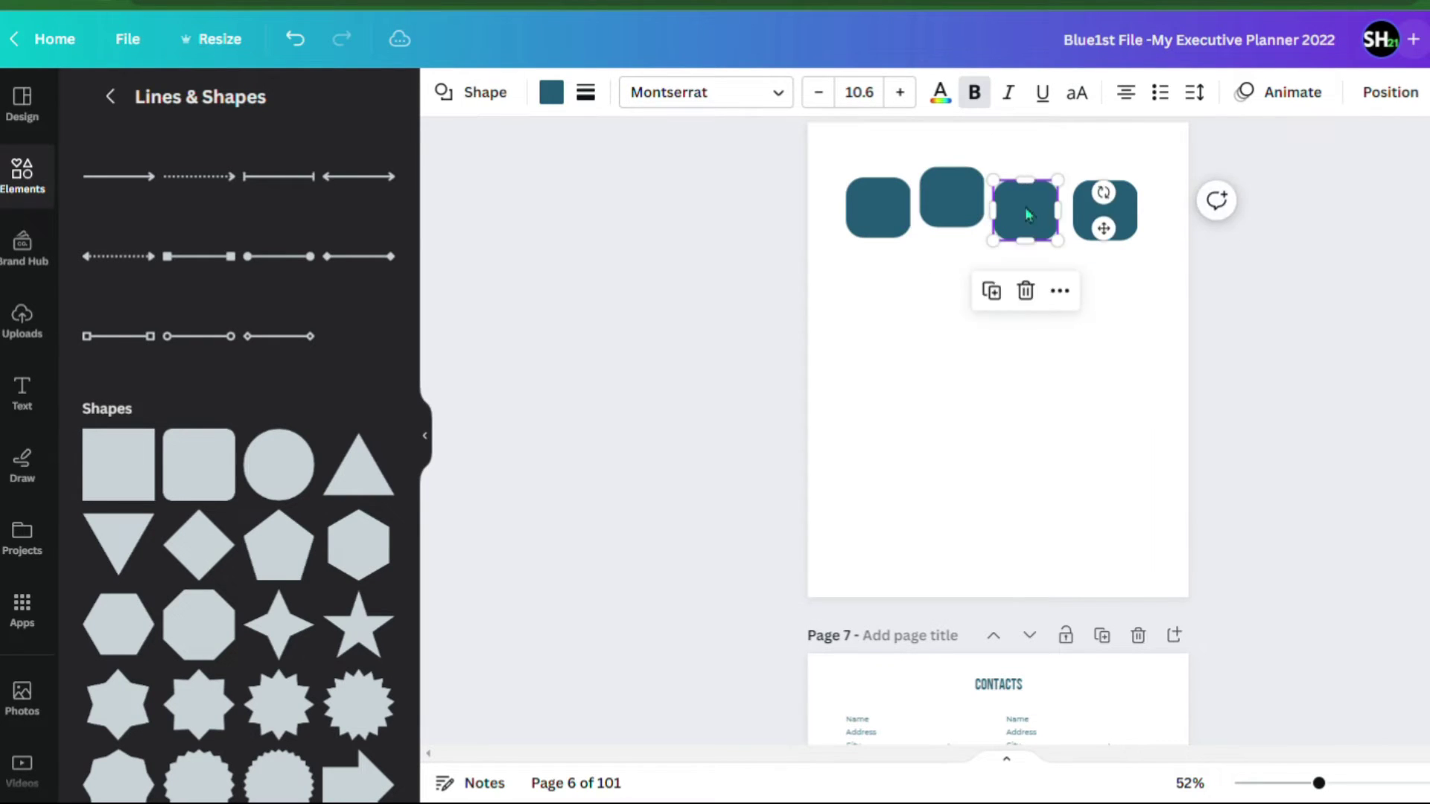
pyautogui.moveTo(1027, 172); pyautogui.dragTo(1098, 223)
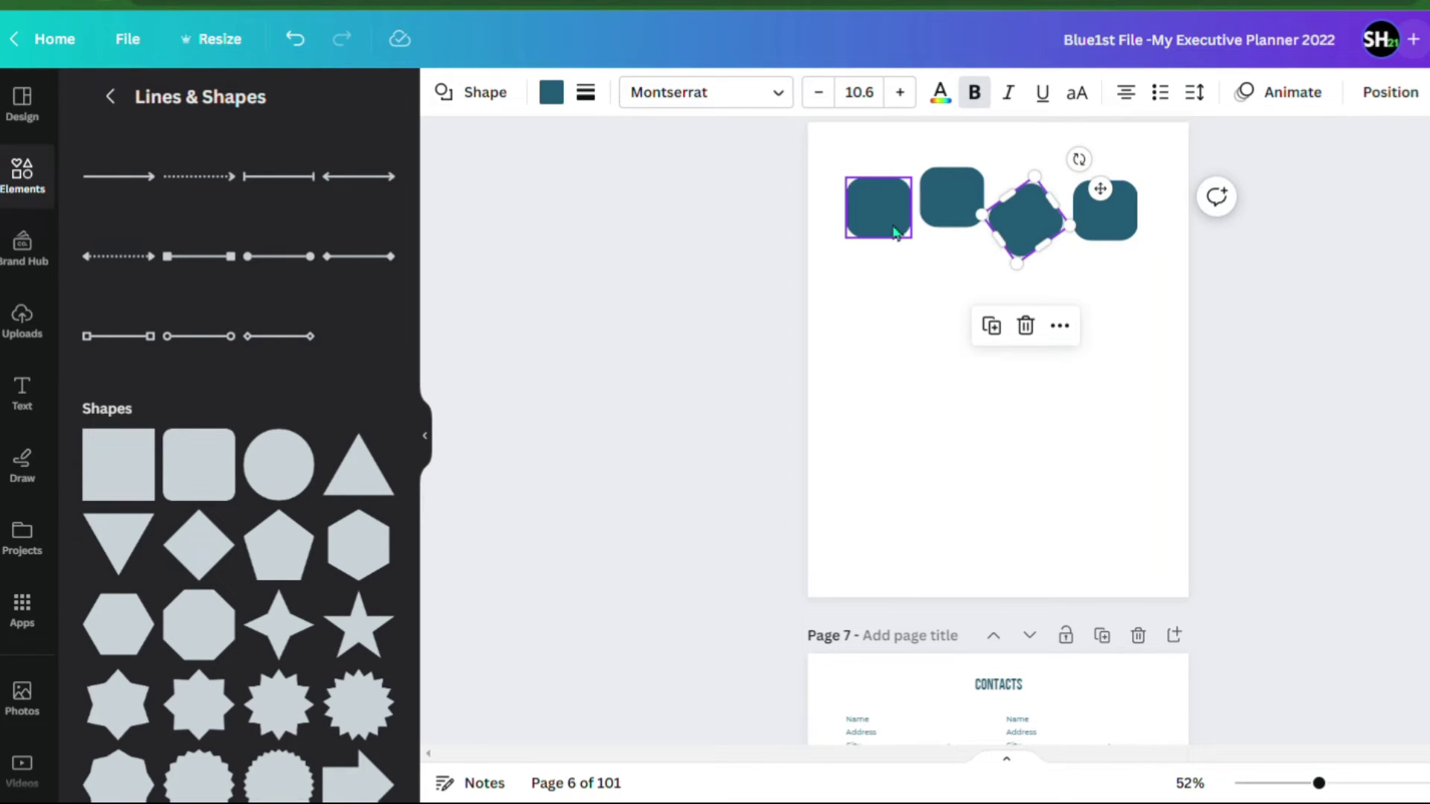
# - Align and evenly space all four squares in the row with Tidy up
pyautogui.moveTo(844, 142); pyautogui.dragTo(1155, 268)
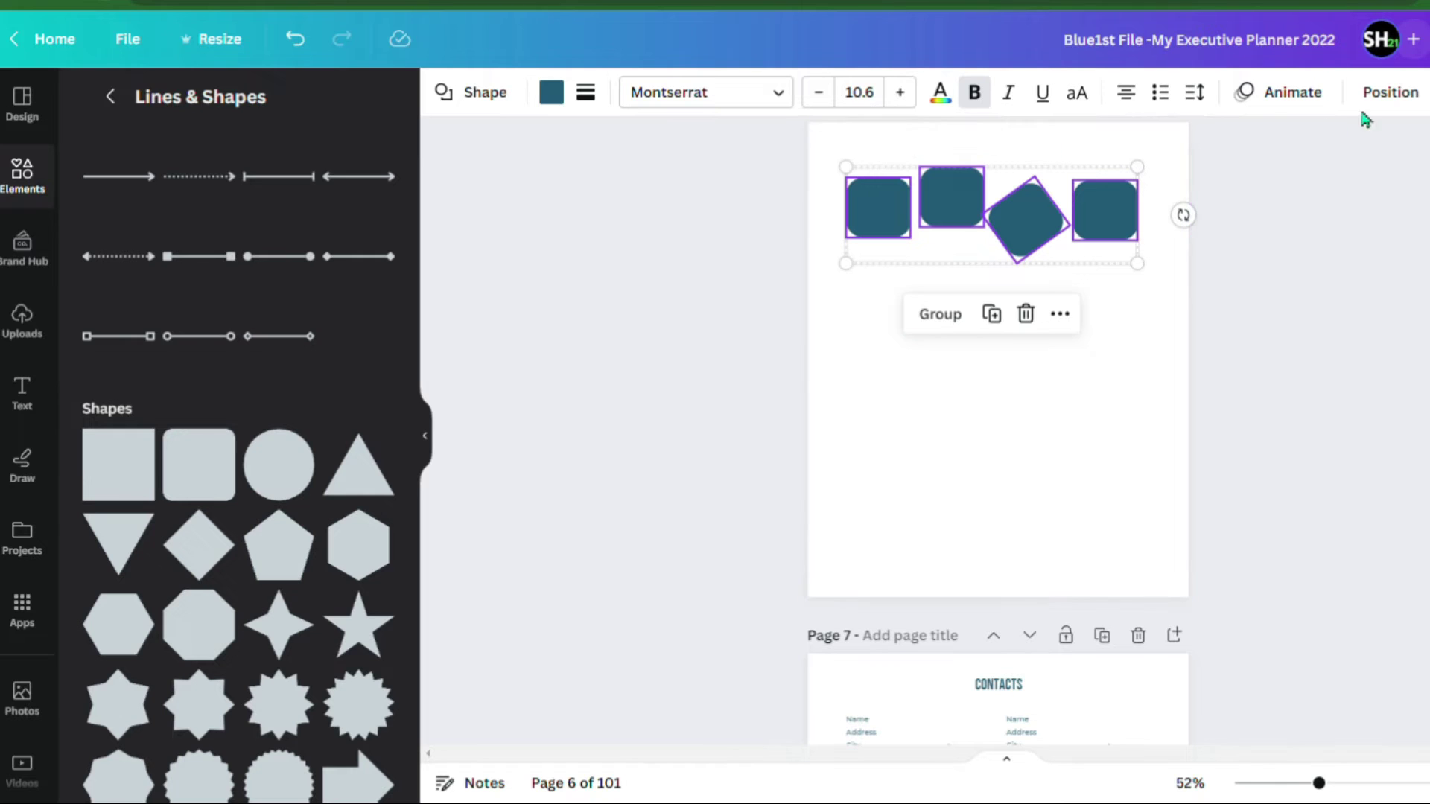
pyautogui.click(1391, 94)
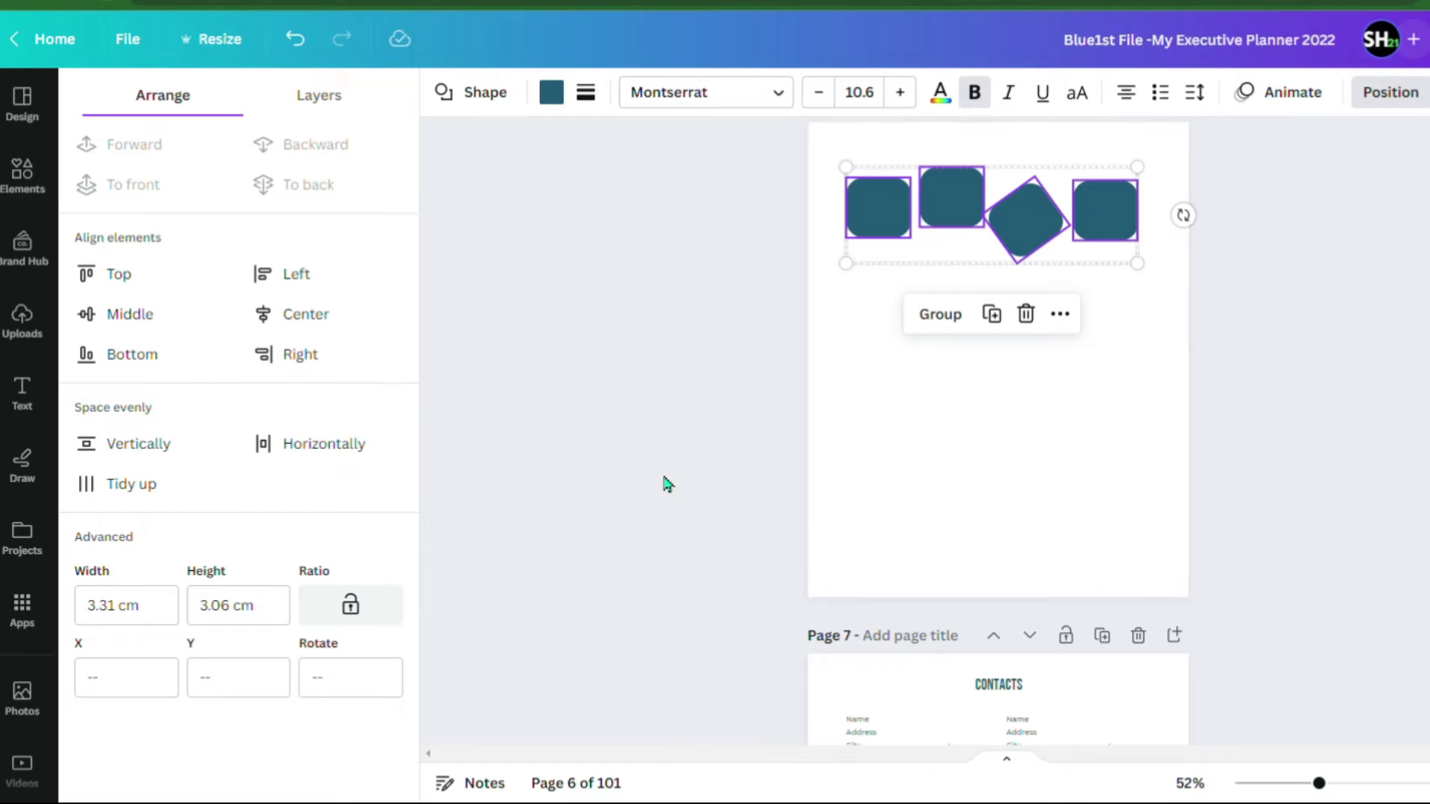
pyautogui.click(149, 489)
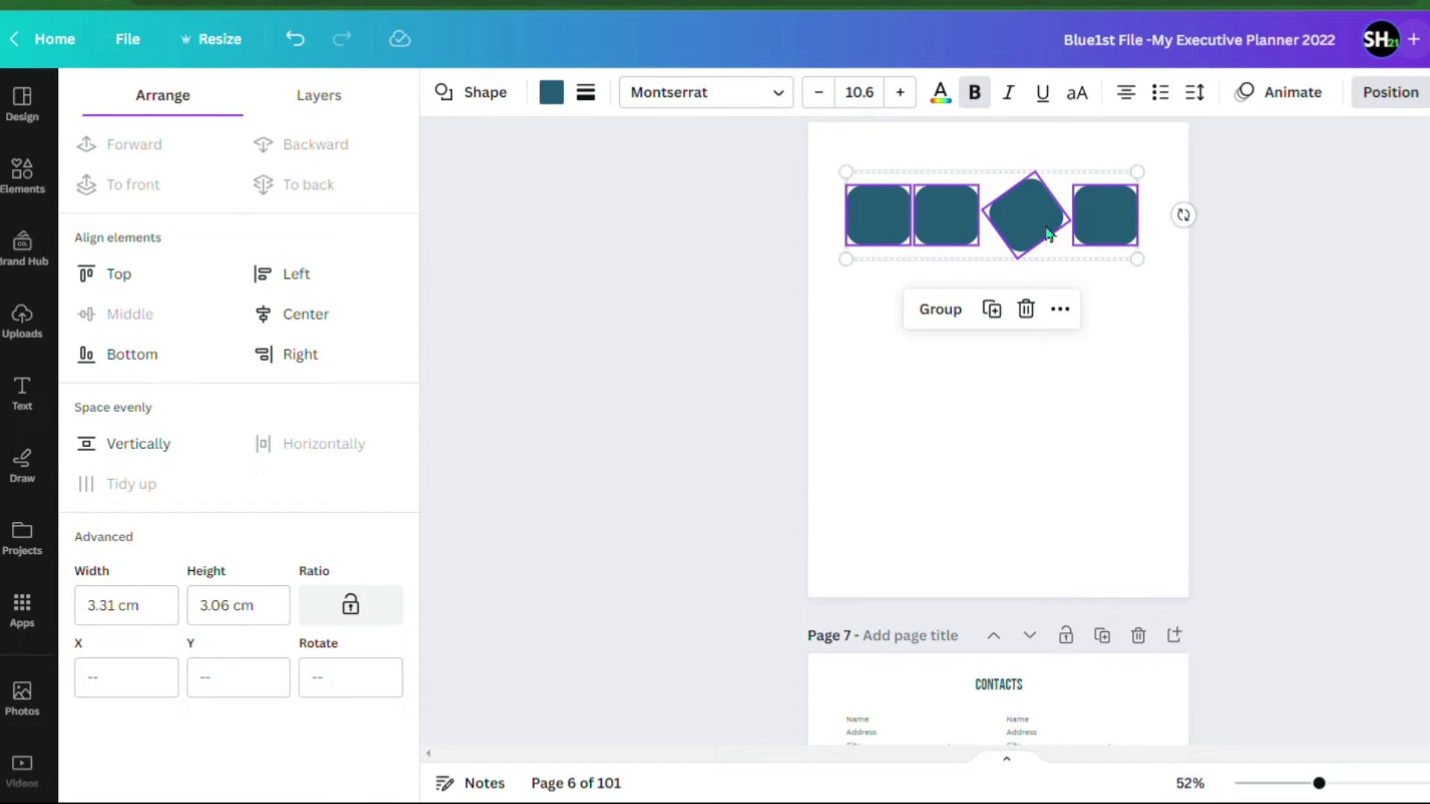
# - Try to straighten the tilted third square by rotating it freehand to about 177°
pyautogui.click(1038, 377)
pyautogui.click(1007, 218)
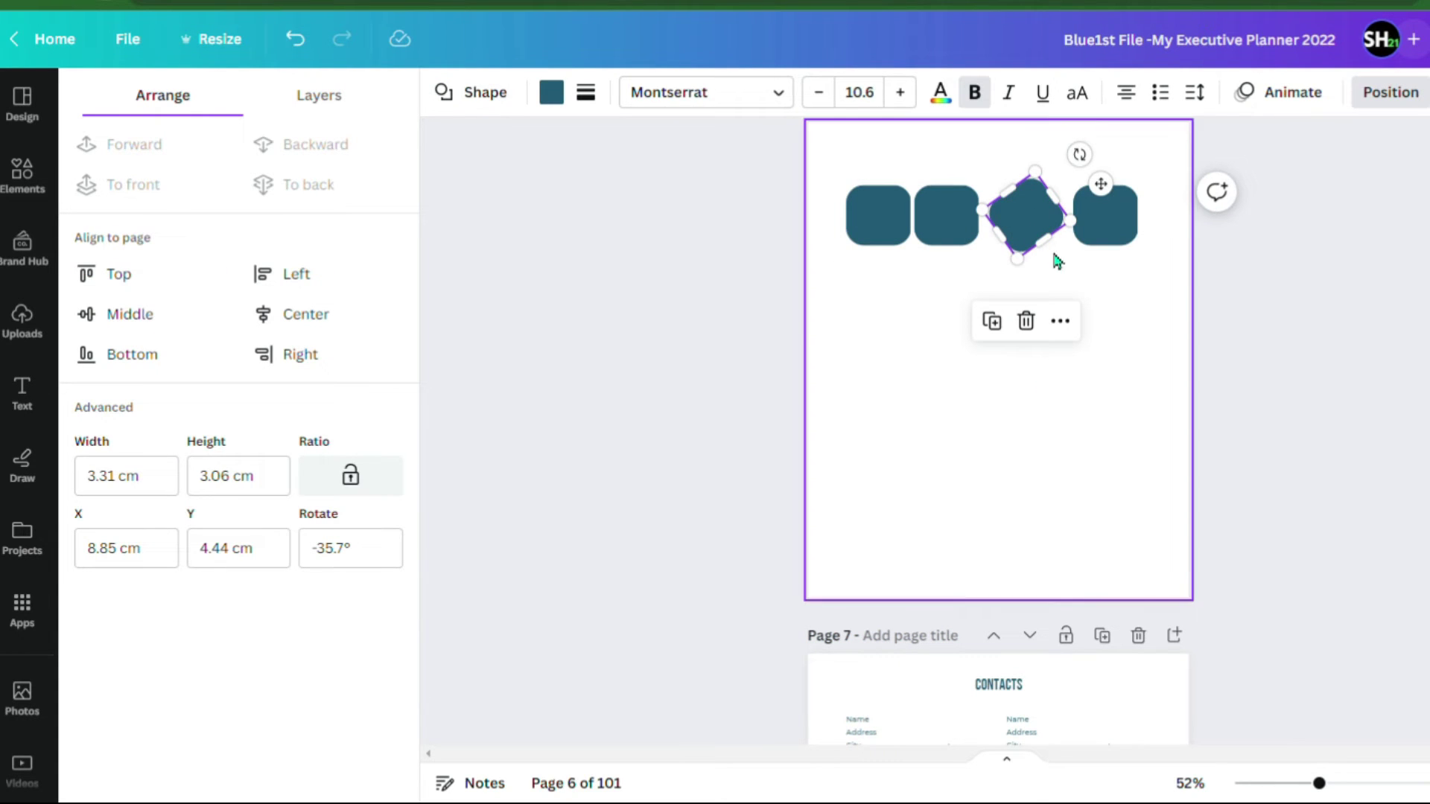
pyautogui.moveTo(1079, 155); pyautogui.dragTo(1103, 187)
pyautogui.moveTo(1092, 171); pyautogui.dragTo(1017, 215)
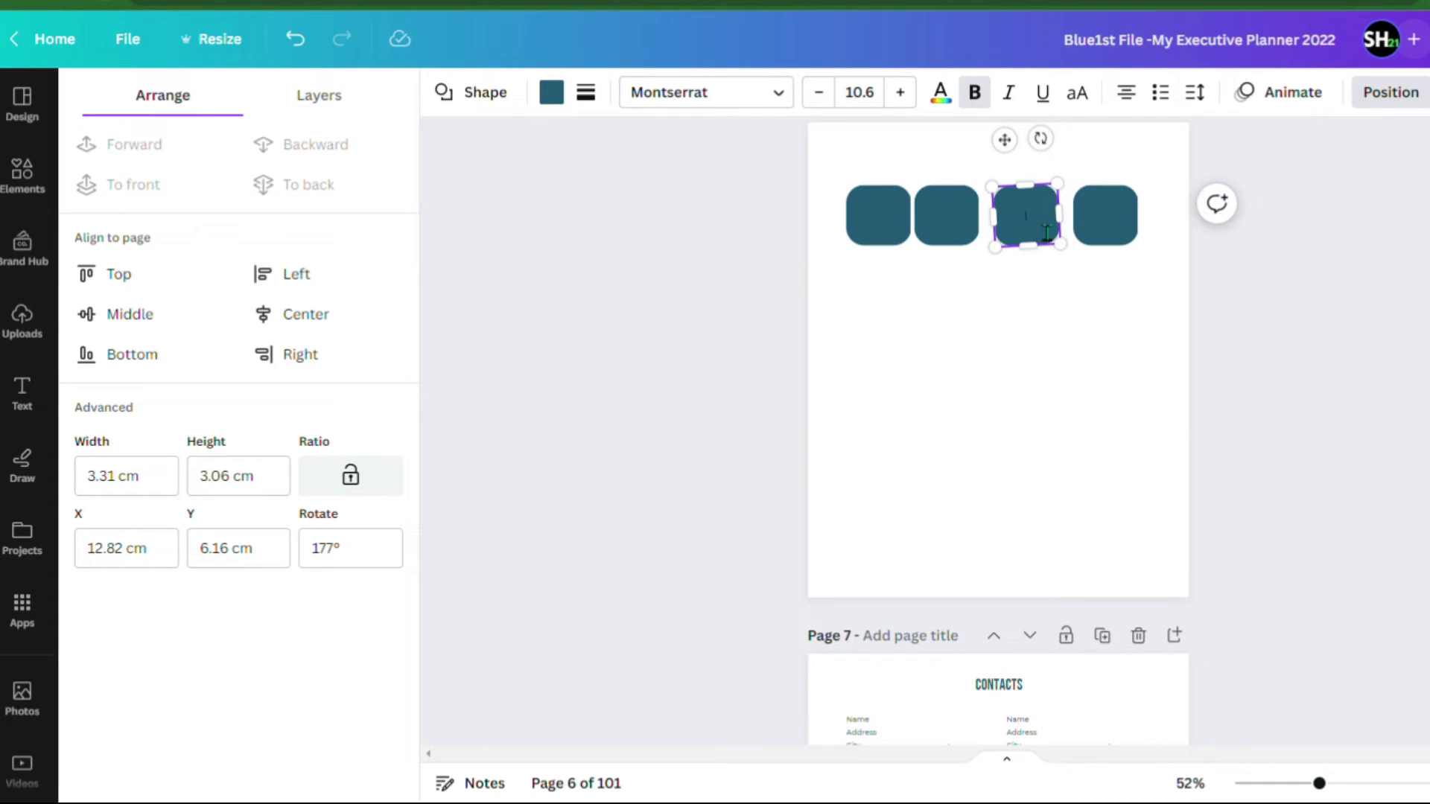
pyautogui.click(1070, 285)
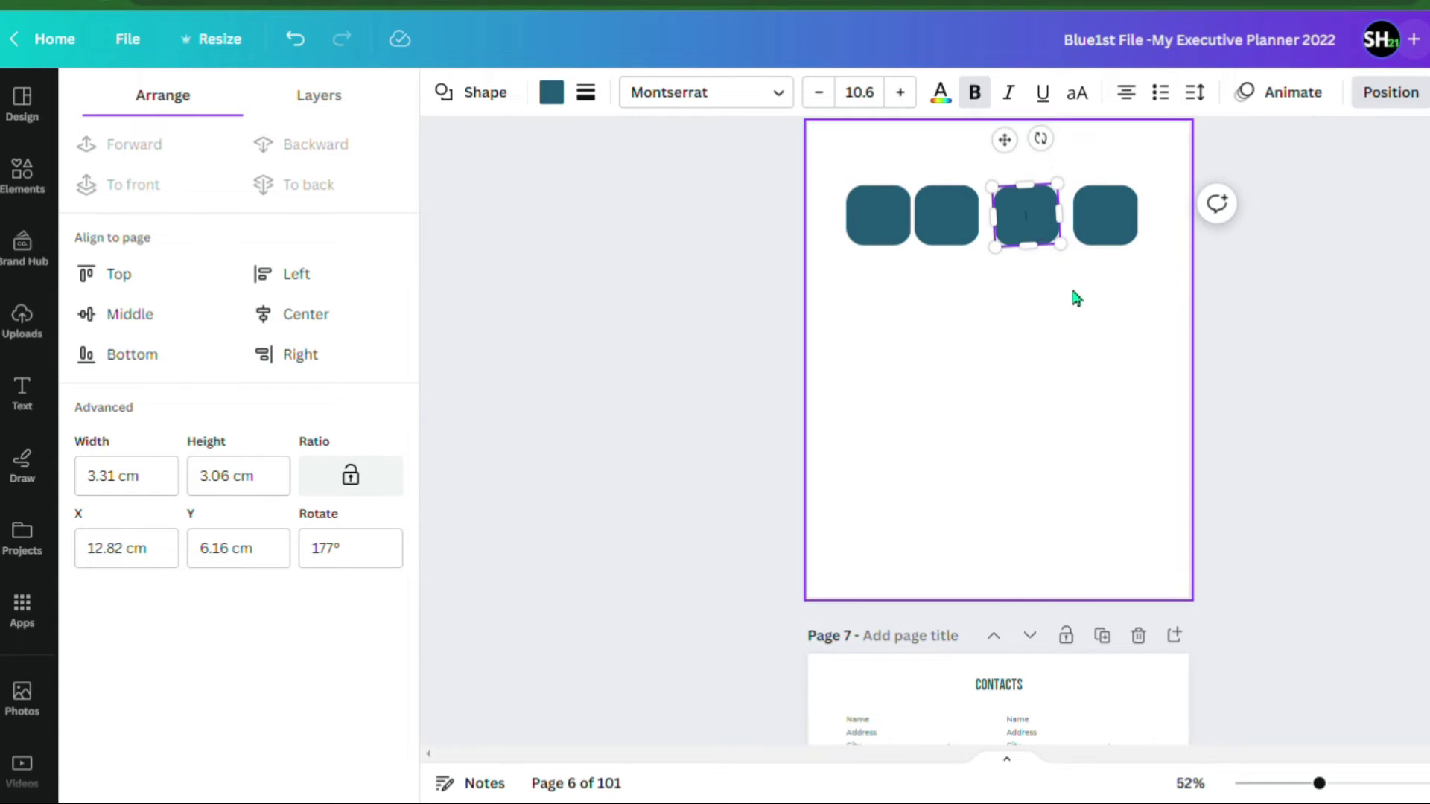
# - Delete the tilted third square and fill its gap with an upright copy of the fourth square
pyautogui.click(1034, 230)
pyautogui.press('Delete')
pyautogui.click(1088, 225)
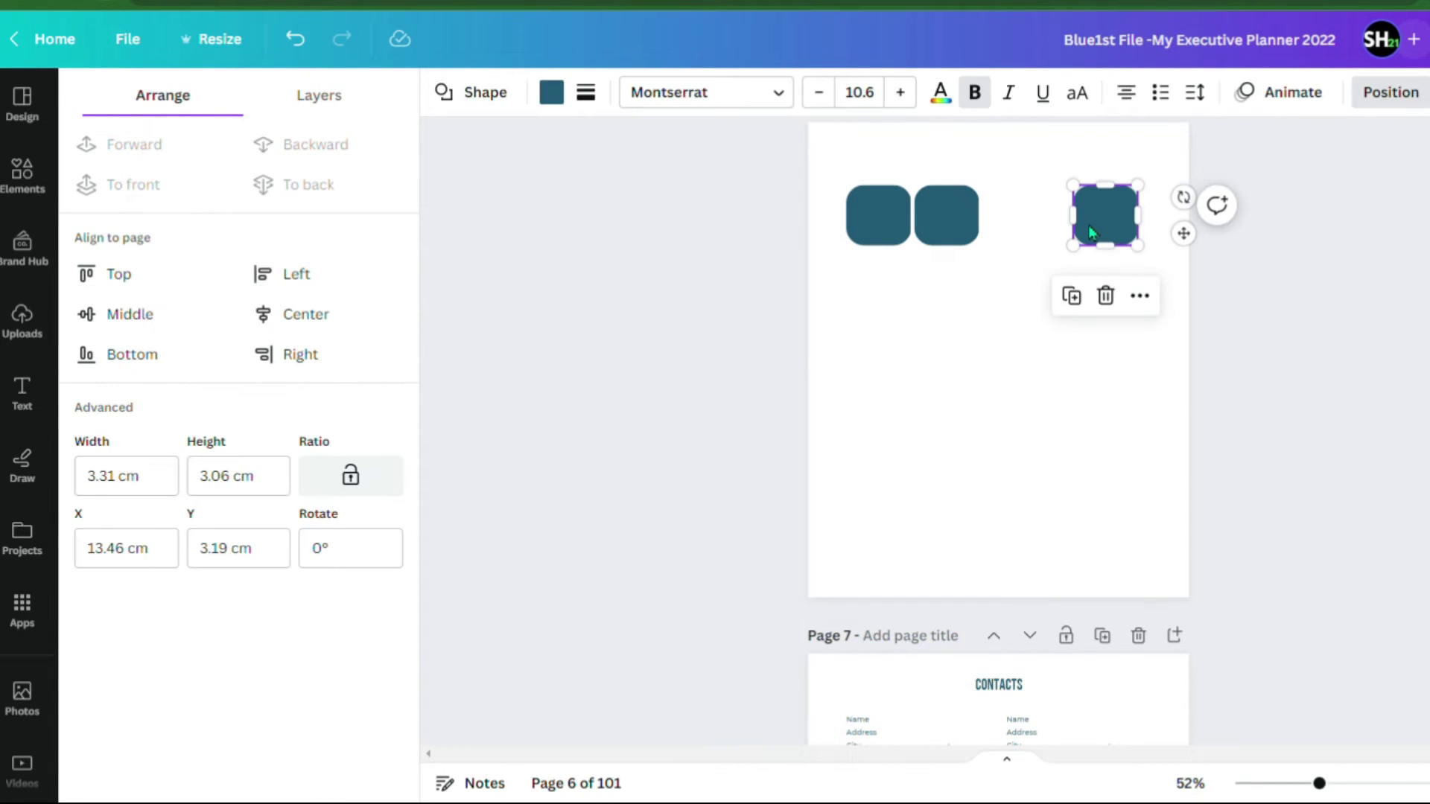
pyautogui.moveTo(1073, 232); pyautogui.dragTo(1018, 235)
pyautogui.click(1022, 302)
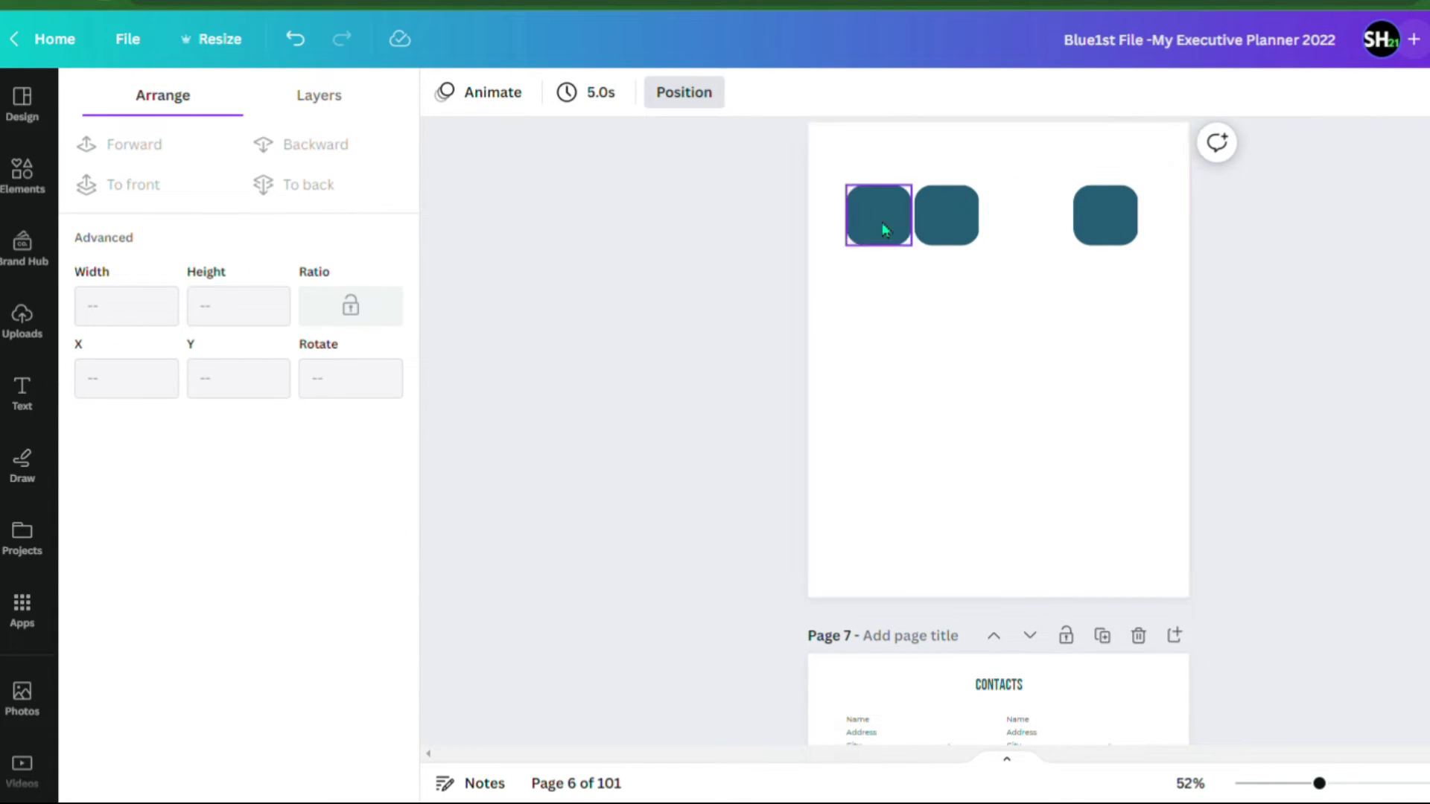
pyautogui.hotkey('ctrl', 'z')
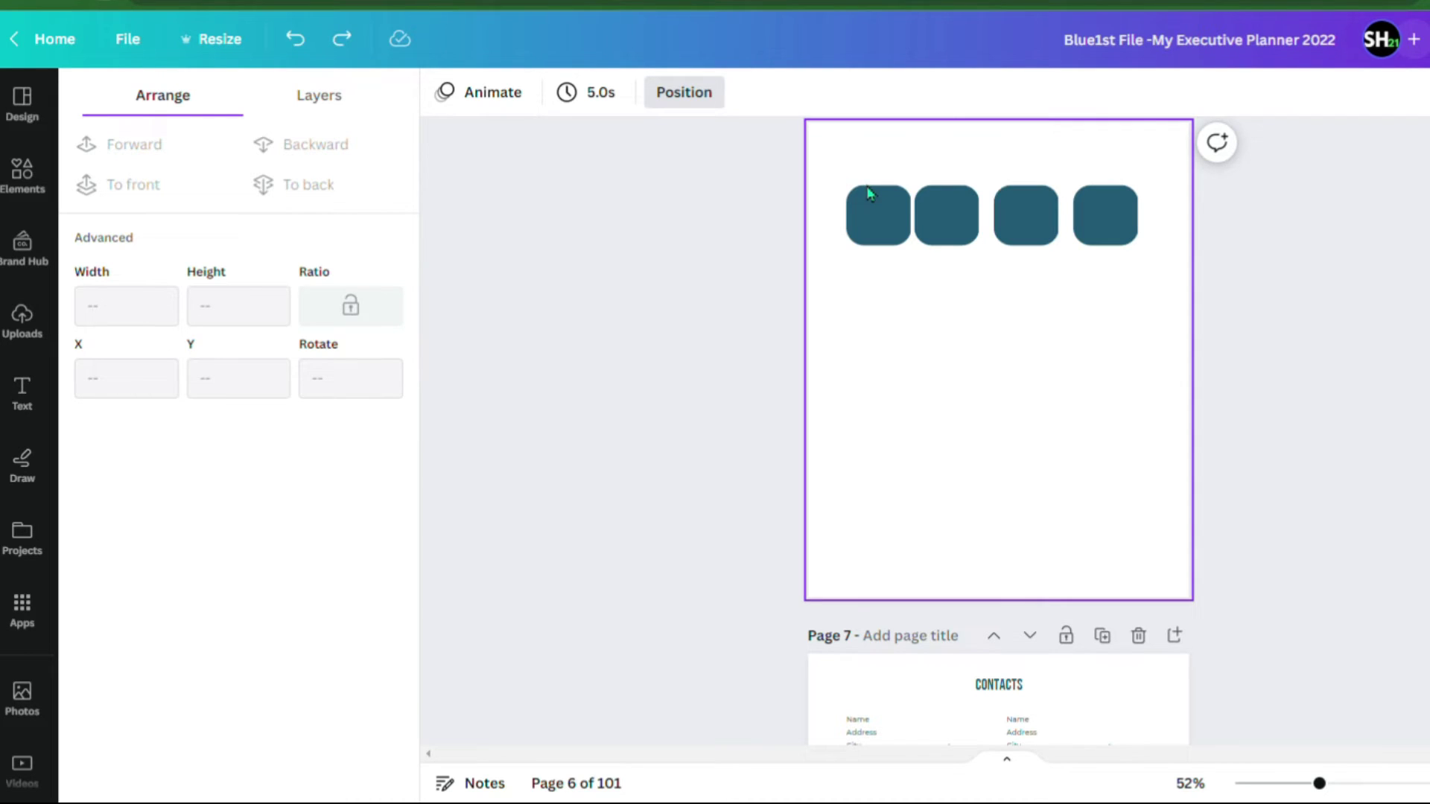
# - Even out the gaps between the four upright teal squares with Tidy up
pyautogui.moveTo(845, 177); pyautogui.dragTo(1147, 244)
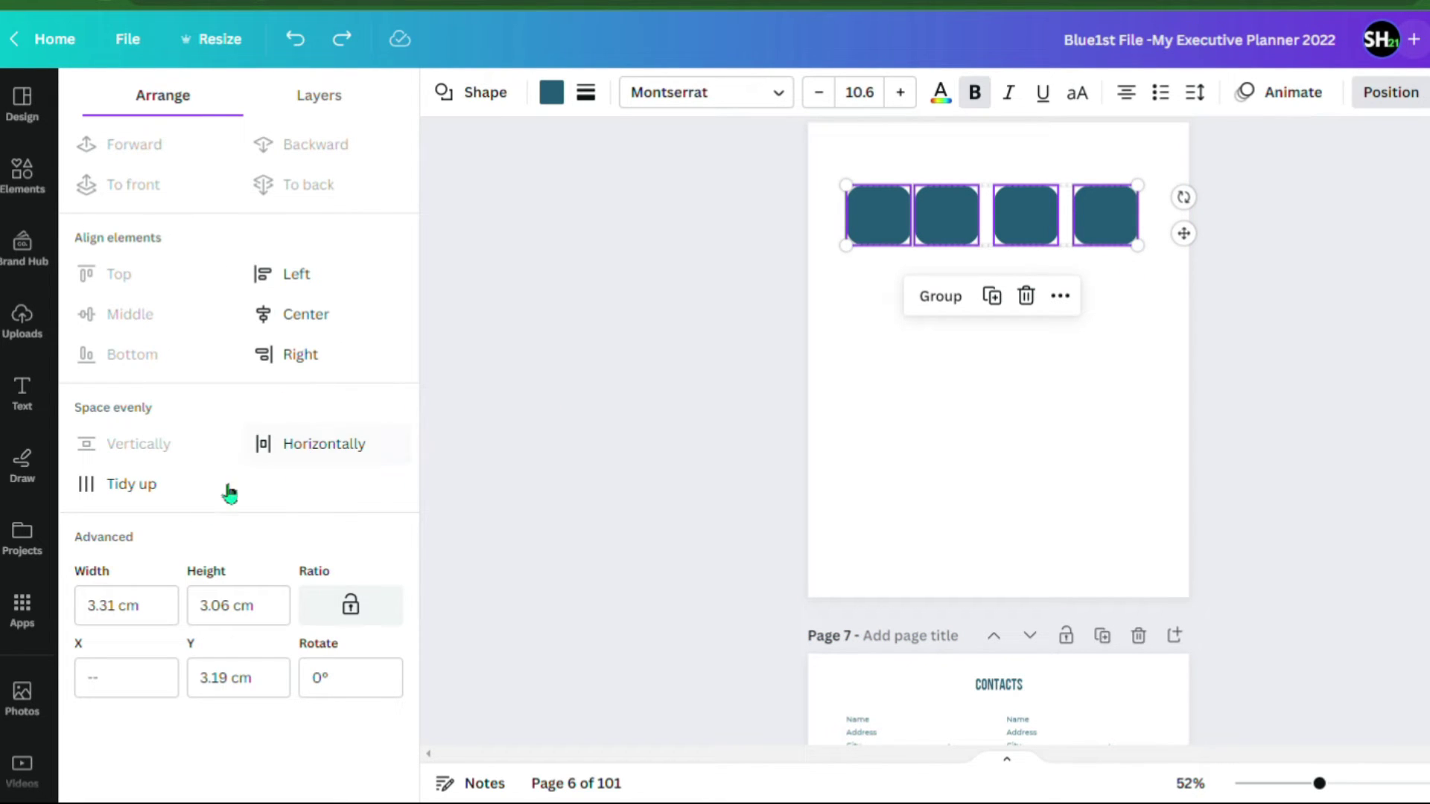
pyautogui.click(141, 487)
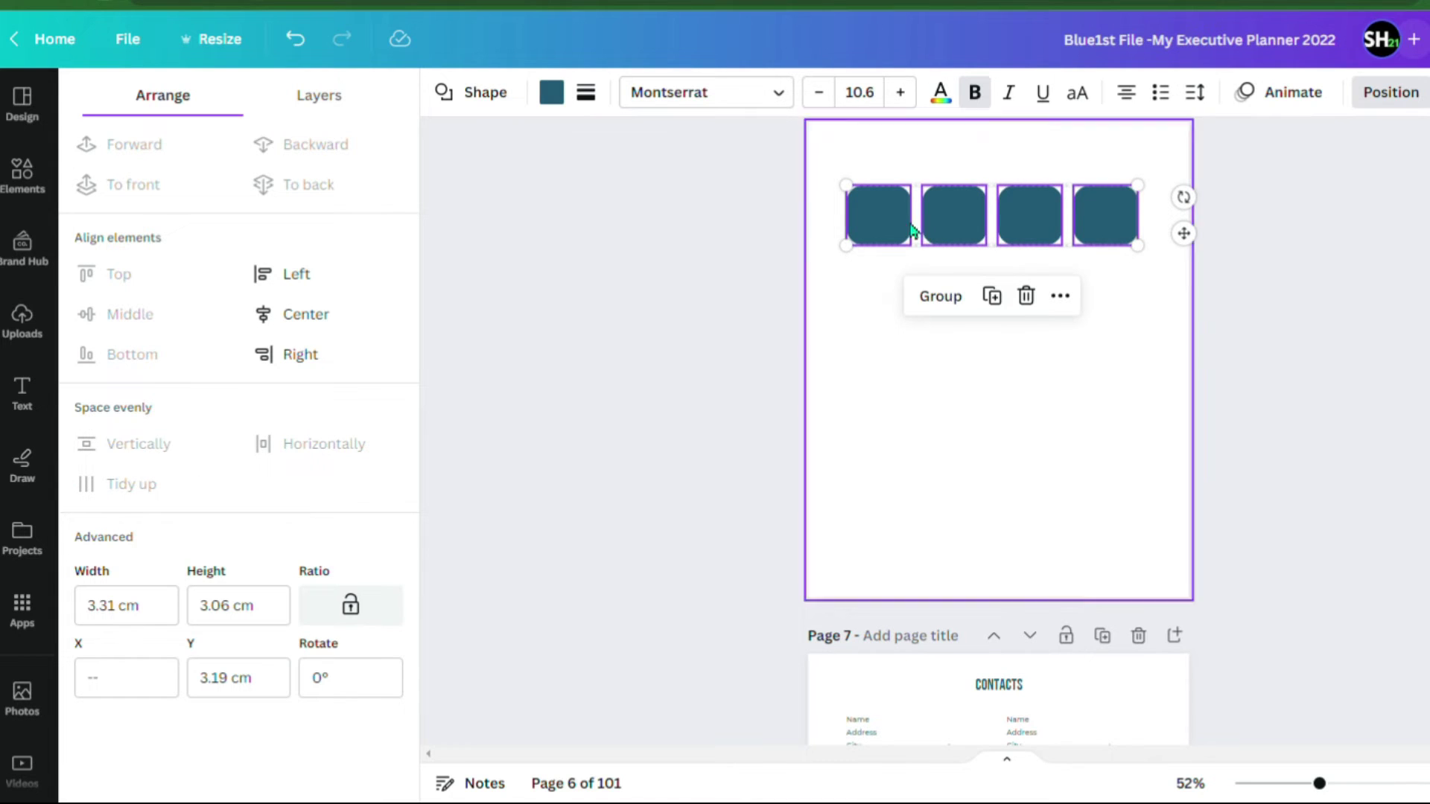
pyautogui.click(1010, 389)
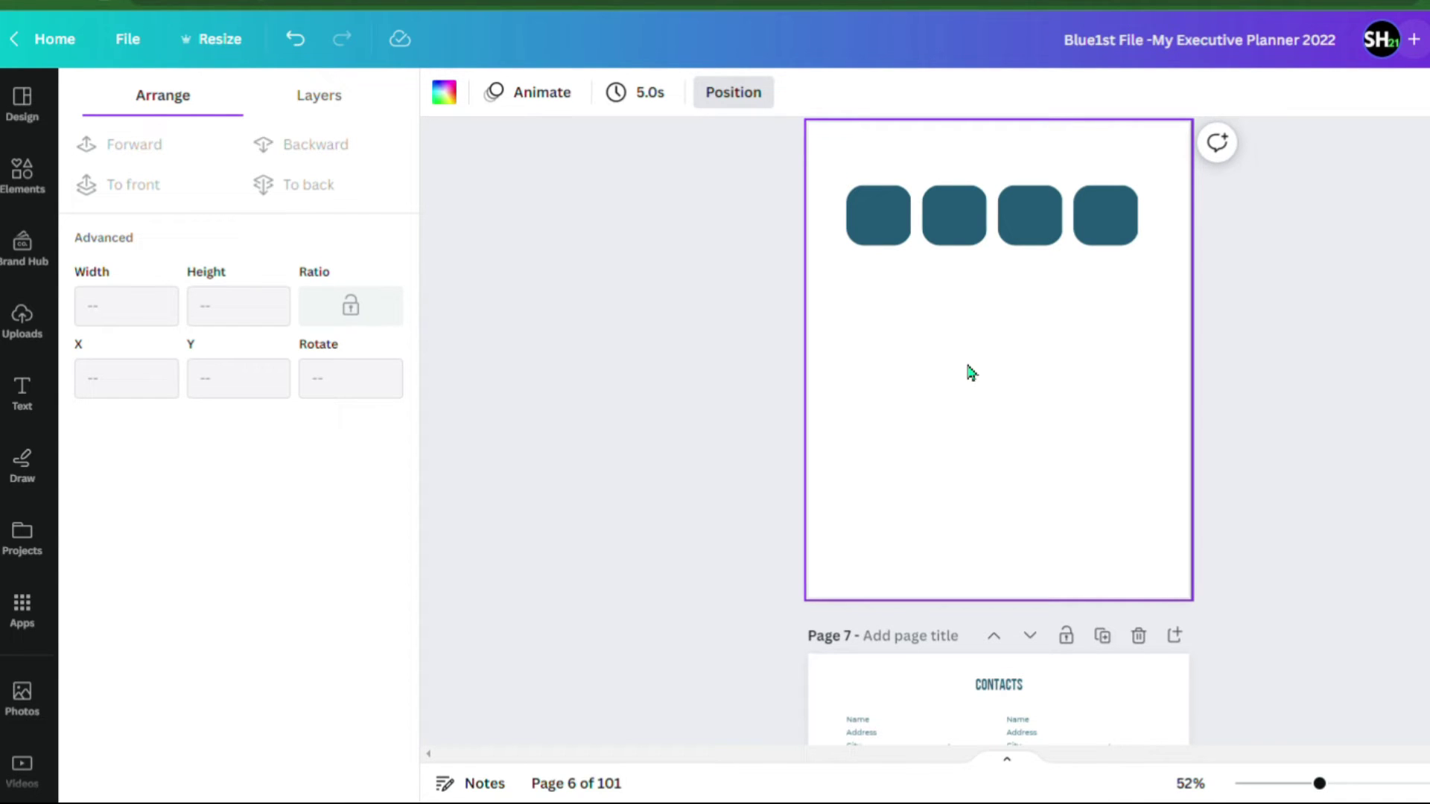
# - Rotate all four teal squares in the row together to 45°
pyautogui.moveTo(834, 151); pyautogui.dragTo(1131, 291)
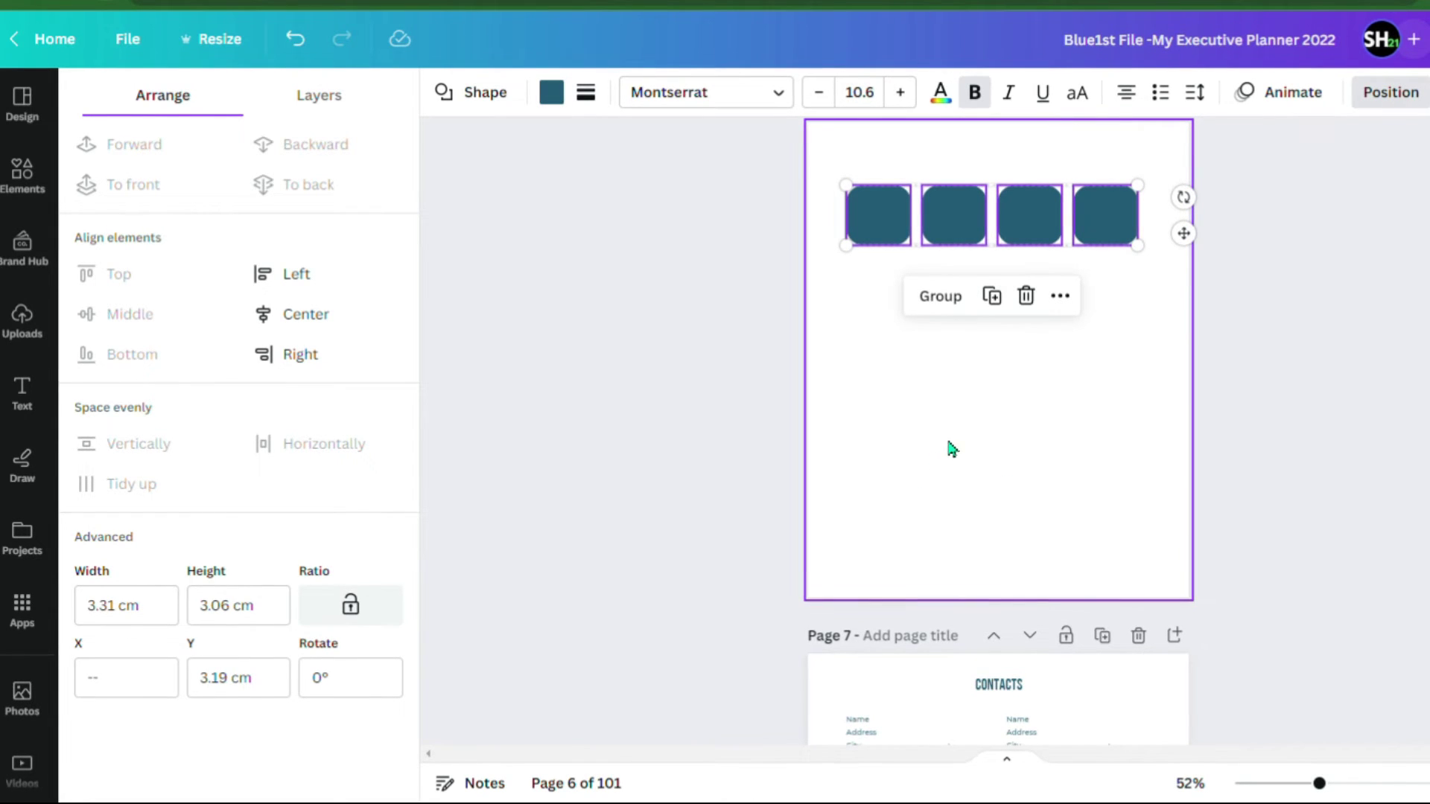
pyautogui.click(342, 695)
pyautogui.moveTo(342, 695); pyautogui.dragTo(313, 682)
pyautogui.press('Return')
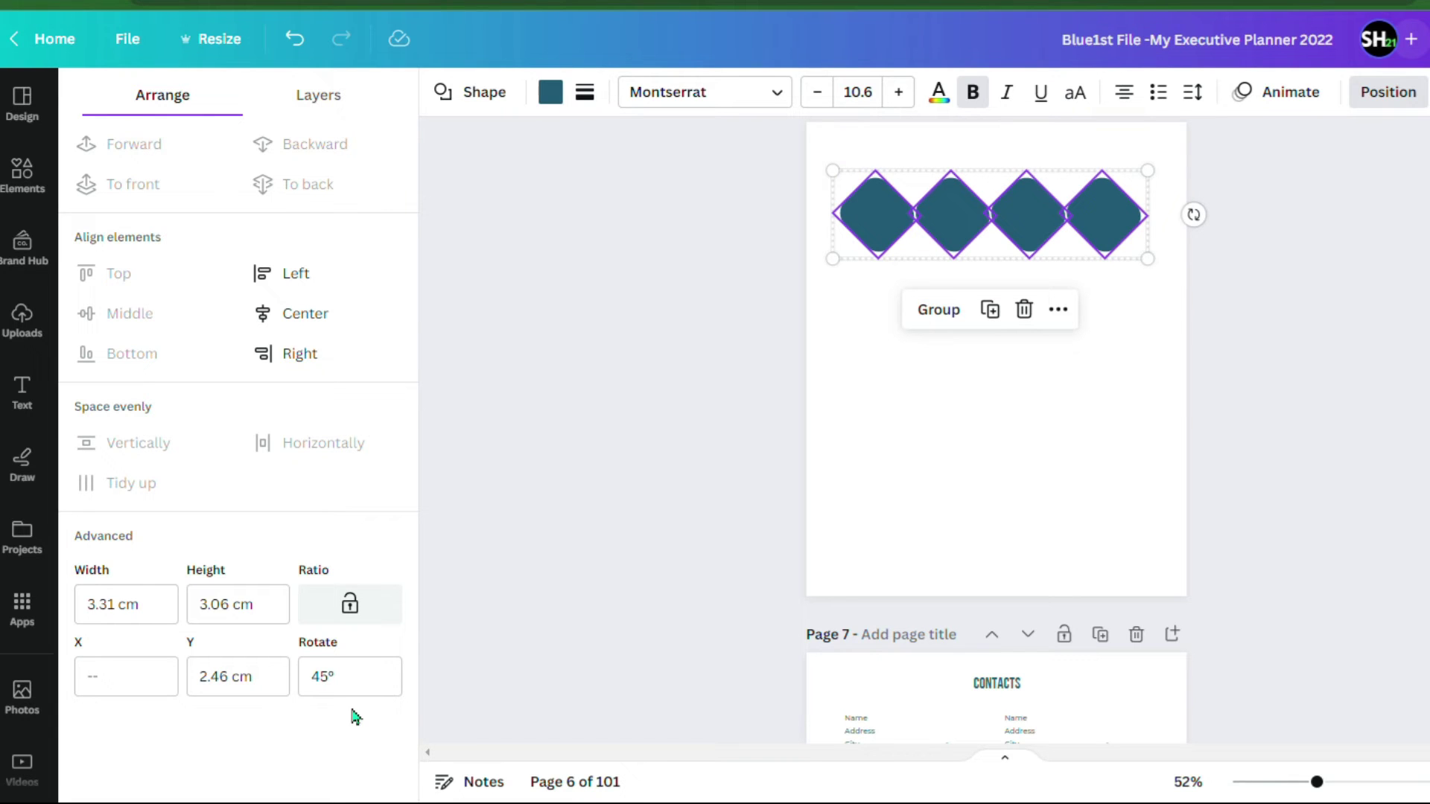
pyautogui.click(1037, 481)
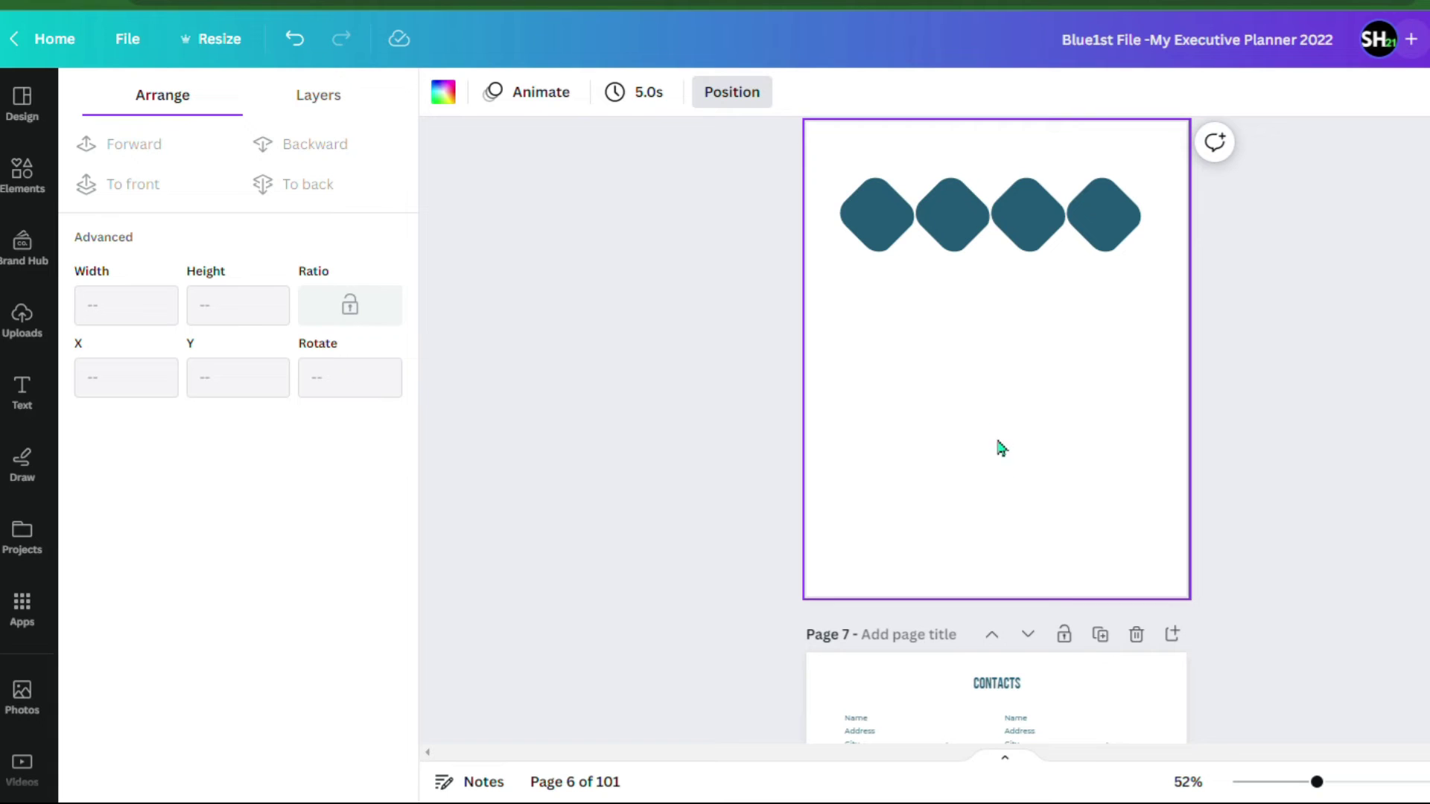
# - Reset the rotation of all four teal squares to 0°
pyautogui.moveTo(837, 171); pyautogui.dragTo(1129, 274)
pyautogui.click(347, 694)
pyautogui.write('0')
pyautogui.press('Return')
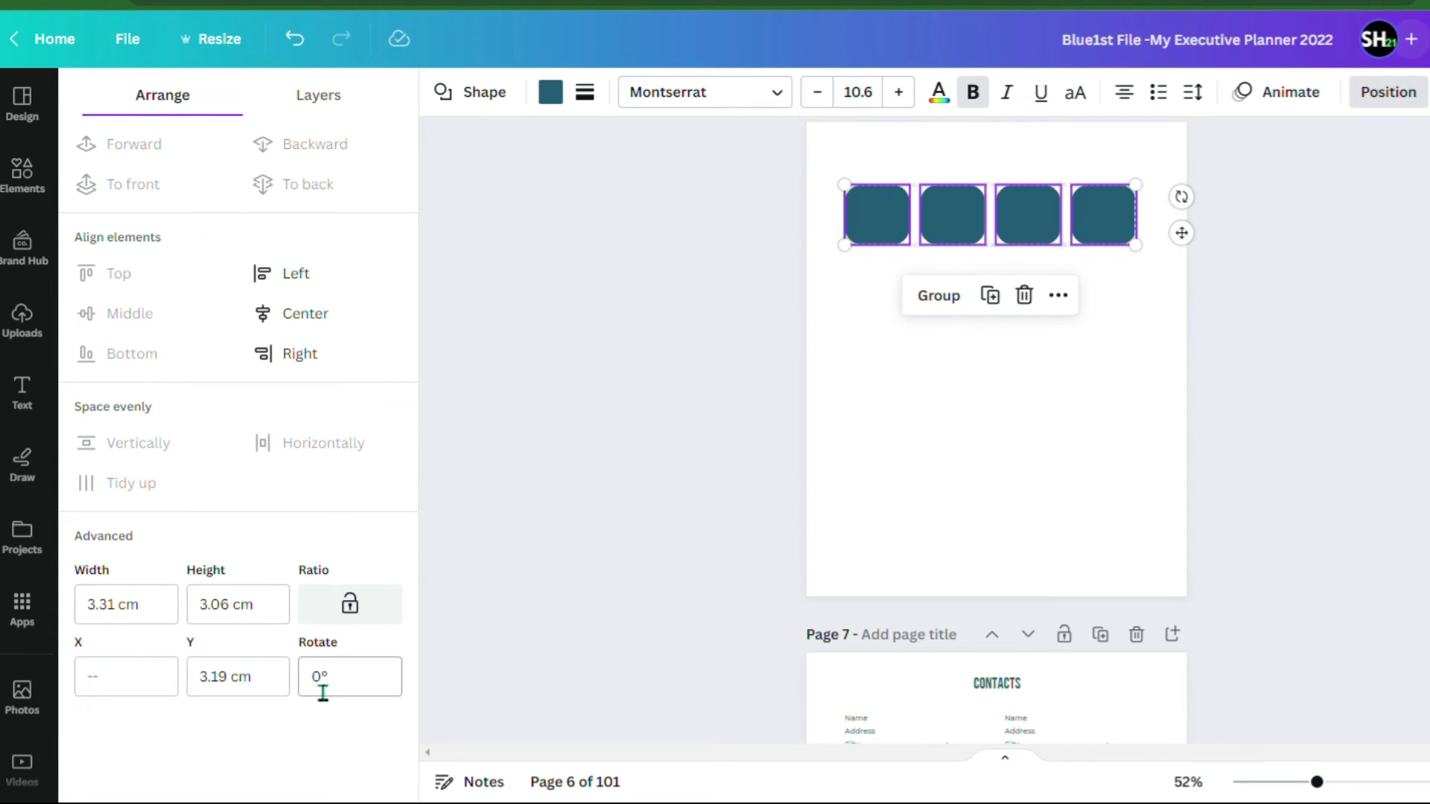
# - Set the rotation of the four selected teal squares to 70°
pyautogui.click(330, 675)
pyautogui.write('7')
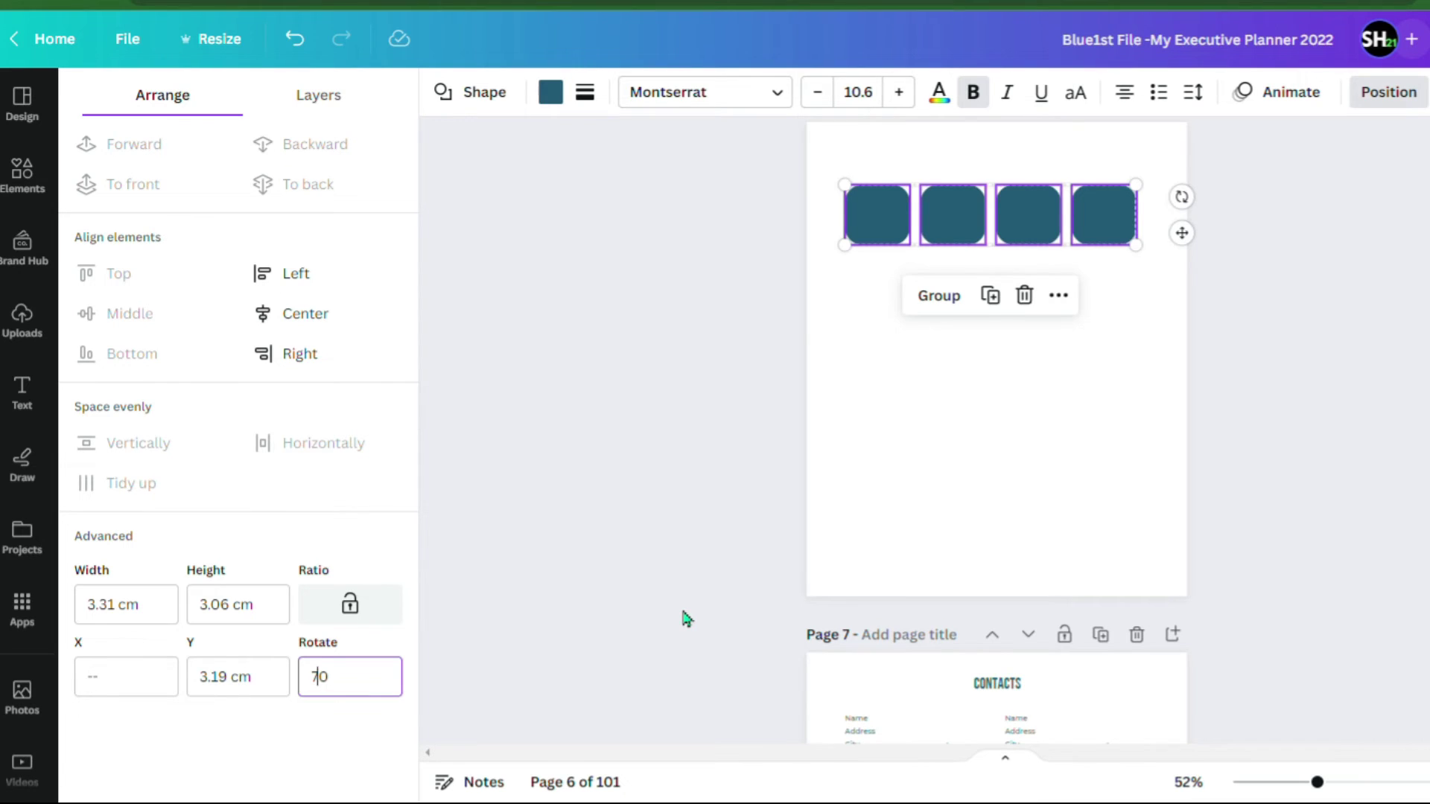
pyautogui.press('Return')
pyautogui.click(1038, 473)
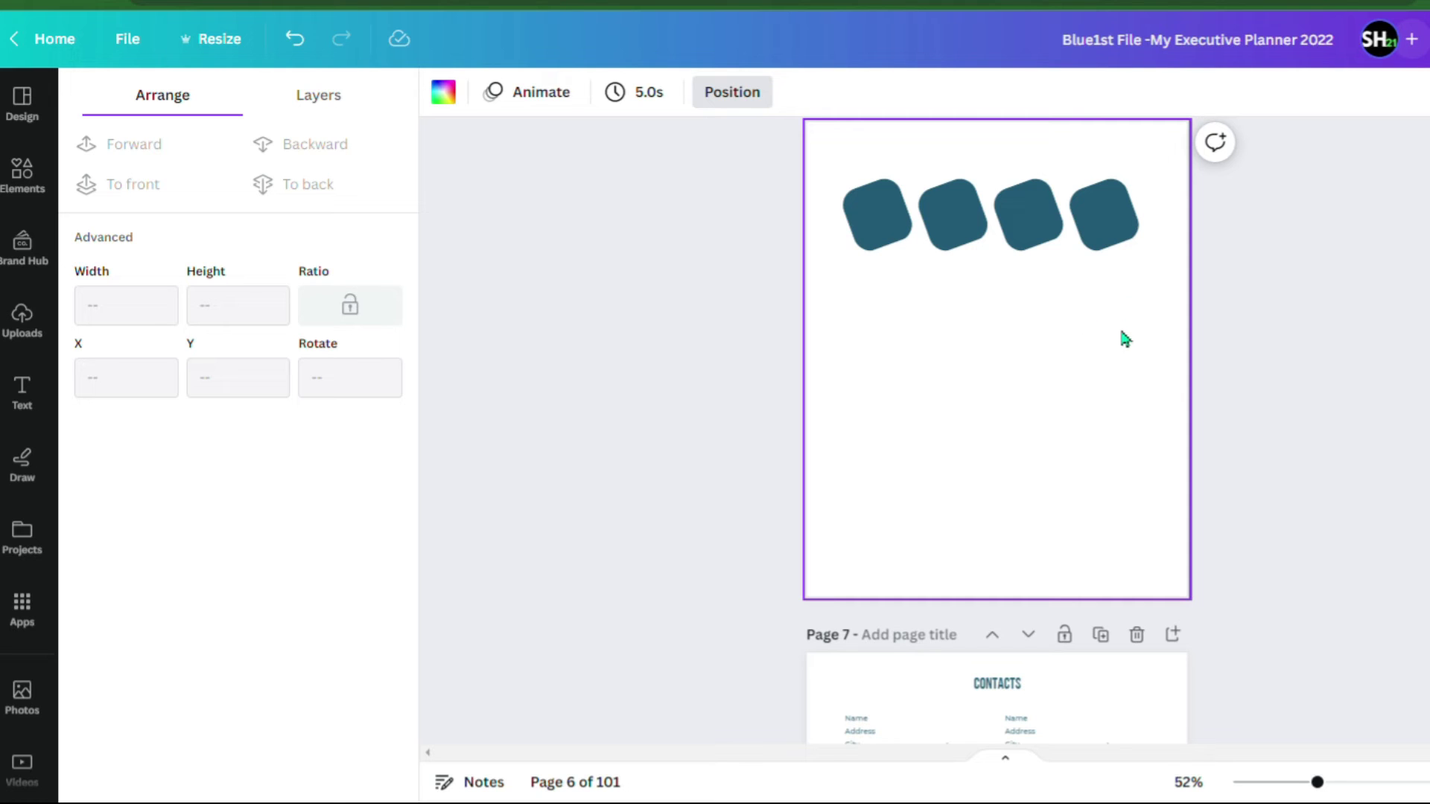
# - Go to the 2023 calendar on page 4, view its layers, and open the photo library
pyautogui.scroll(-4, 1077, 445)
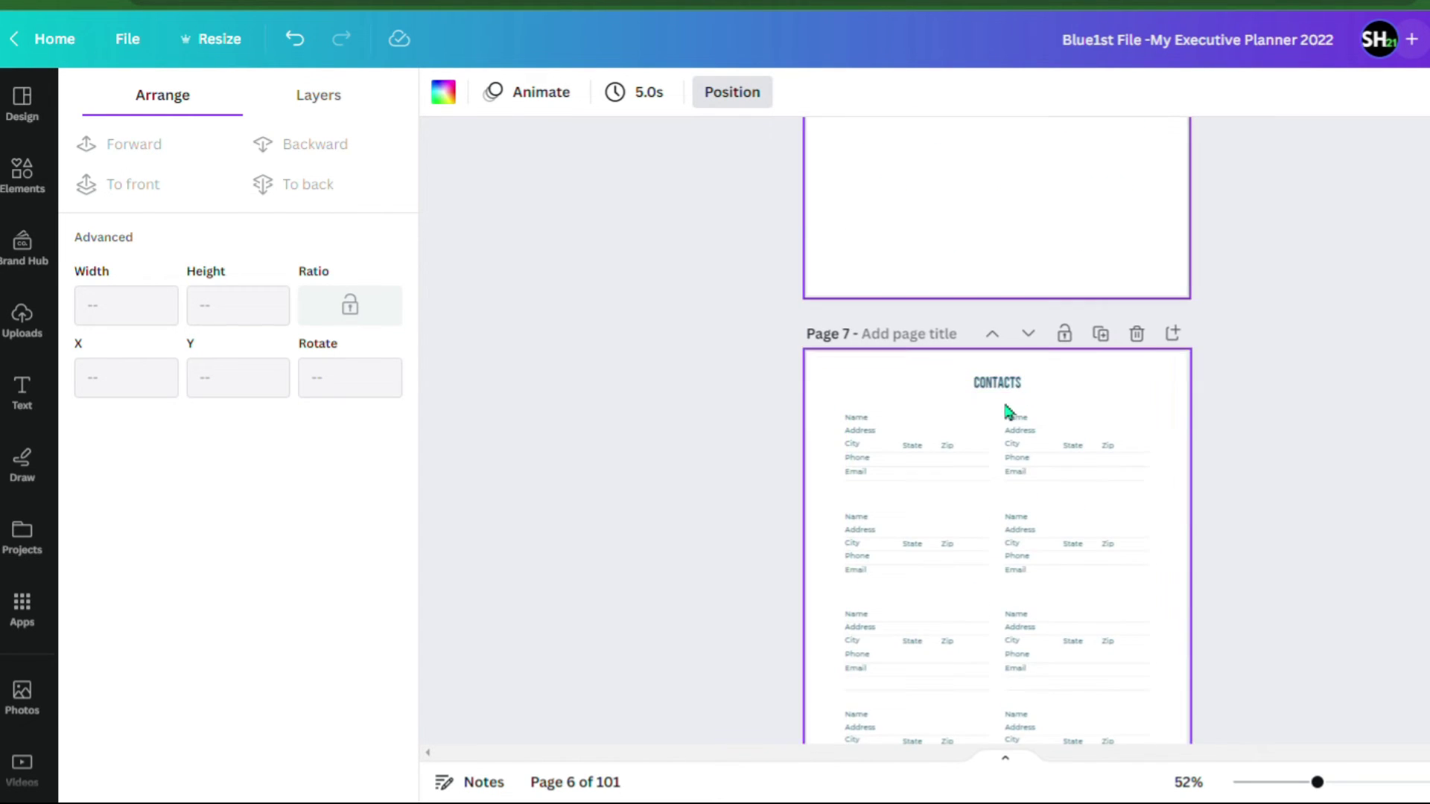
pyautogui.scroll(7, 1008, 402)
pyautogui.scroll(12, 1013, 388)
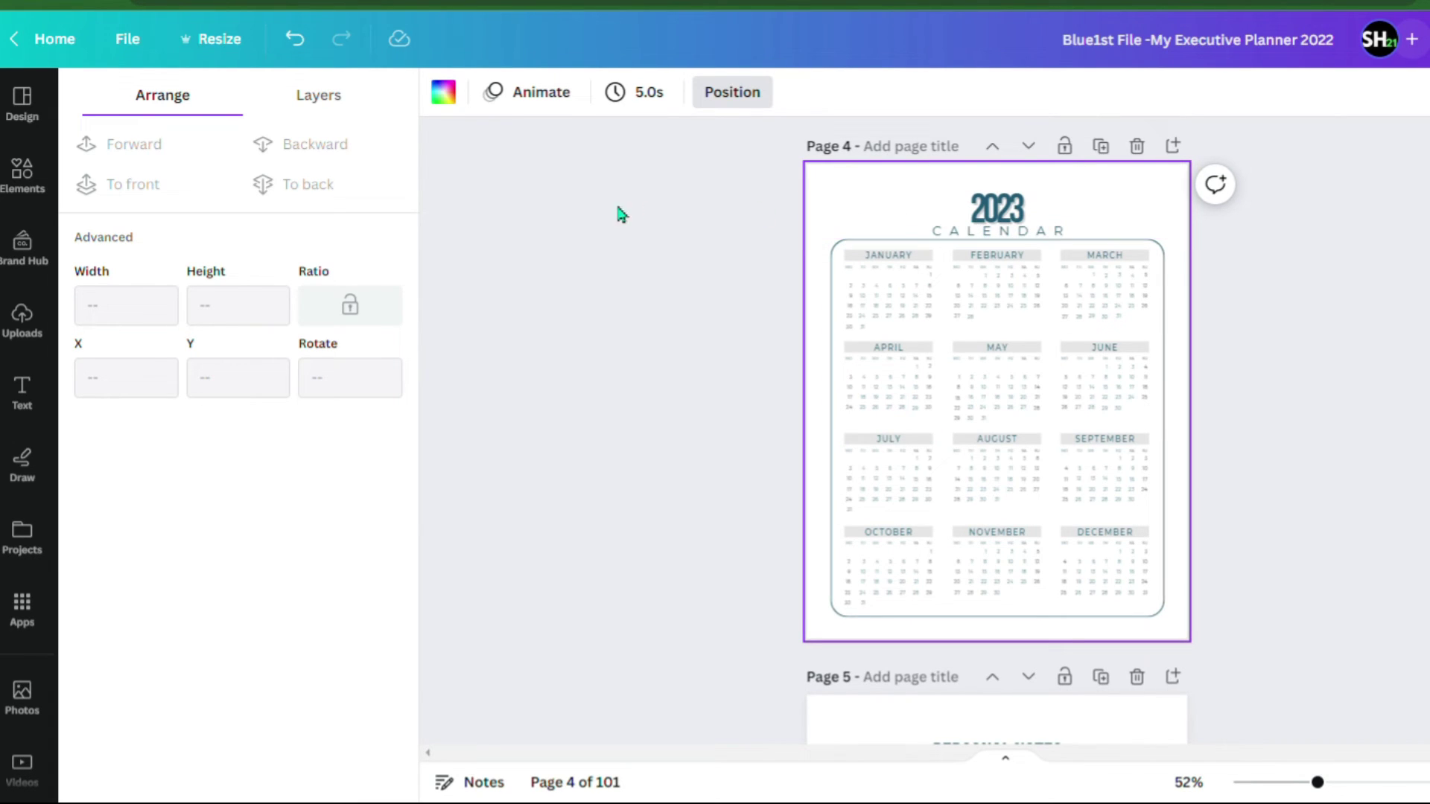
pyautogui.click(324, 104)
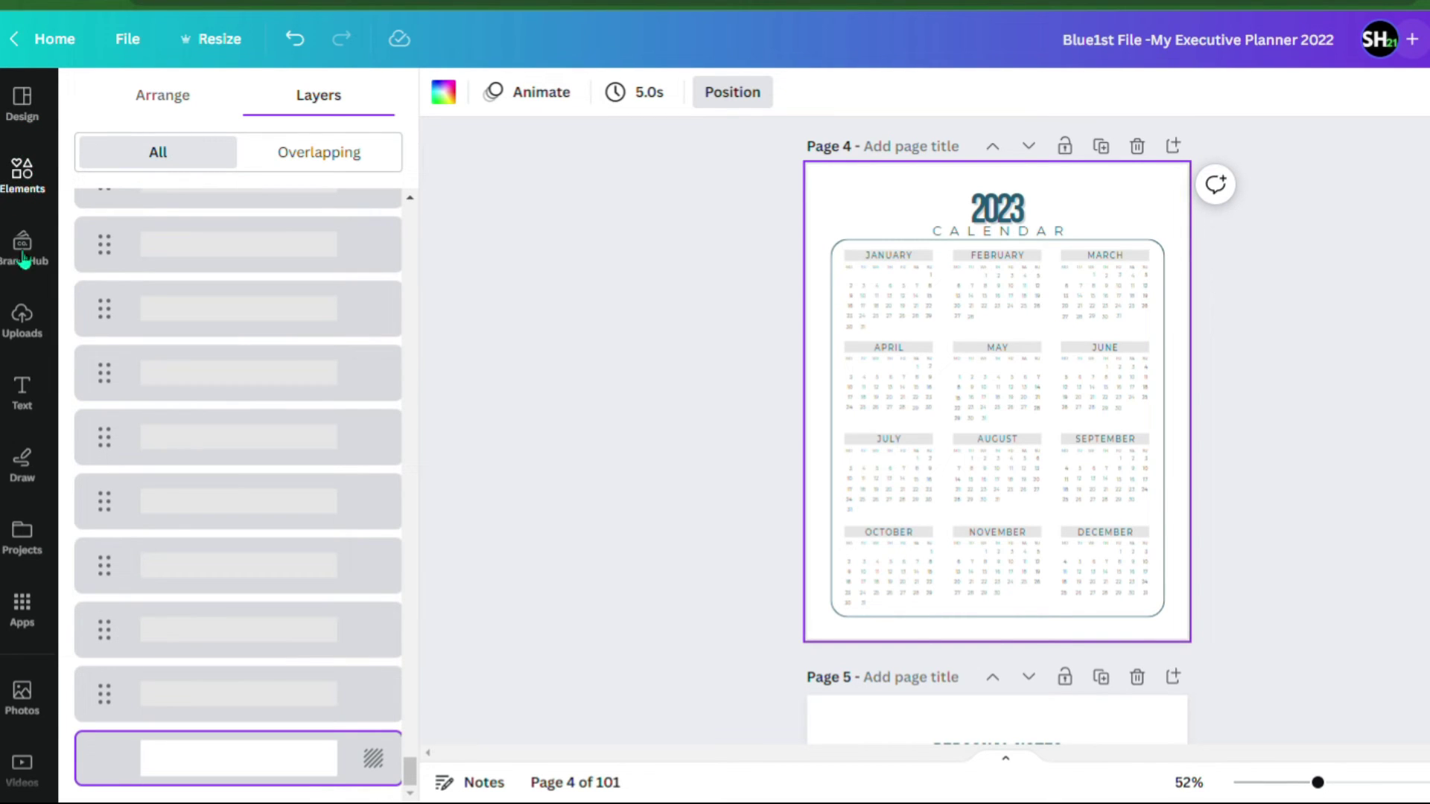
pyautogui.click(24, 700)
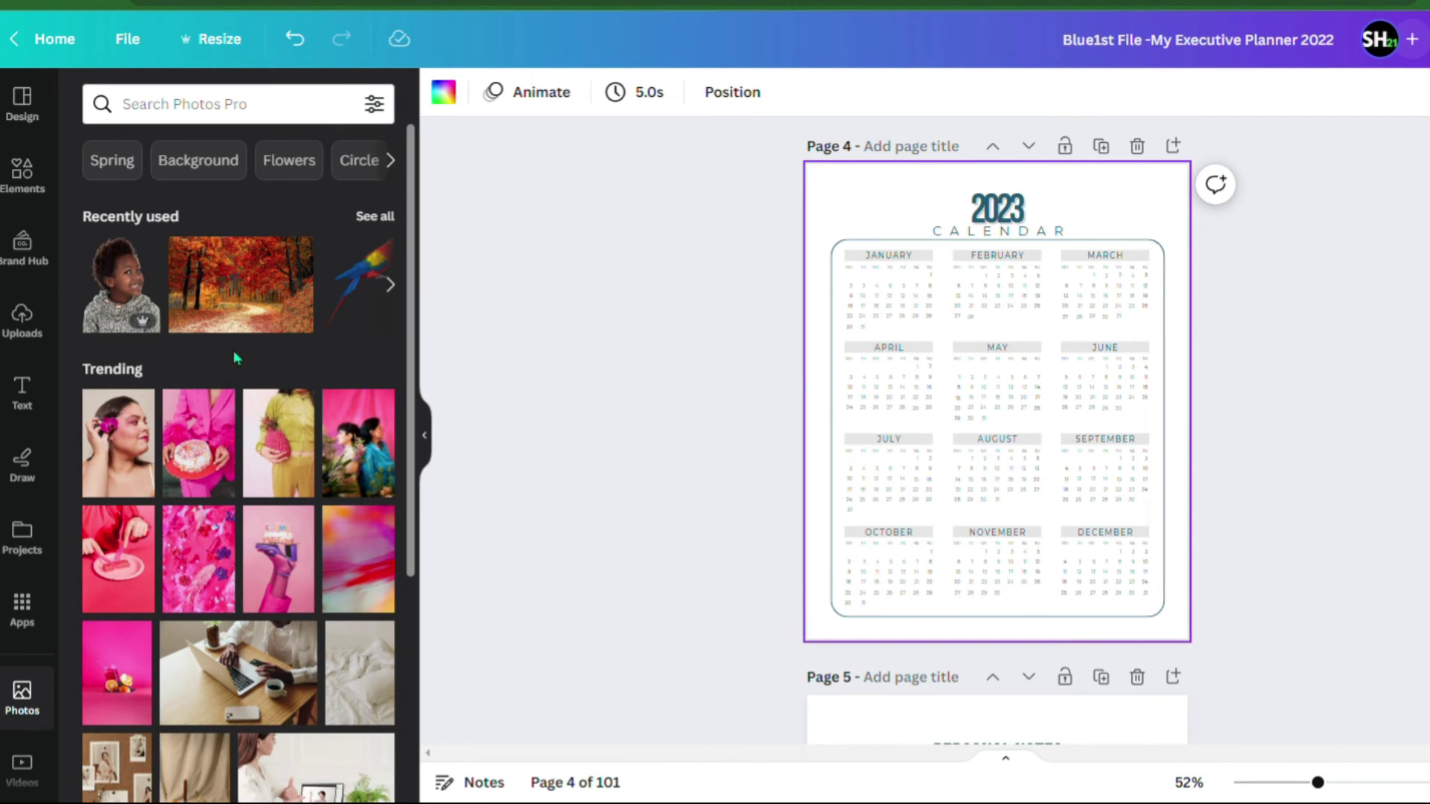
# - Try adding the recently used autumn forest photo to the middle of the calendar page, and undo the insertion
pyautogui.click(244, 305)
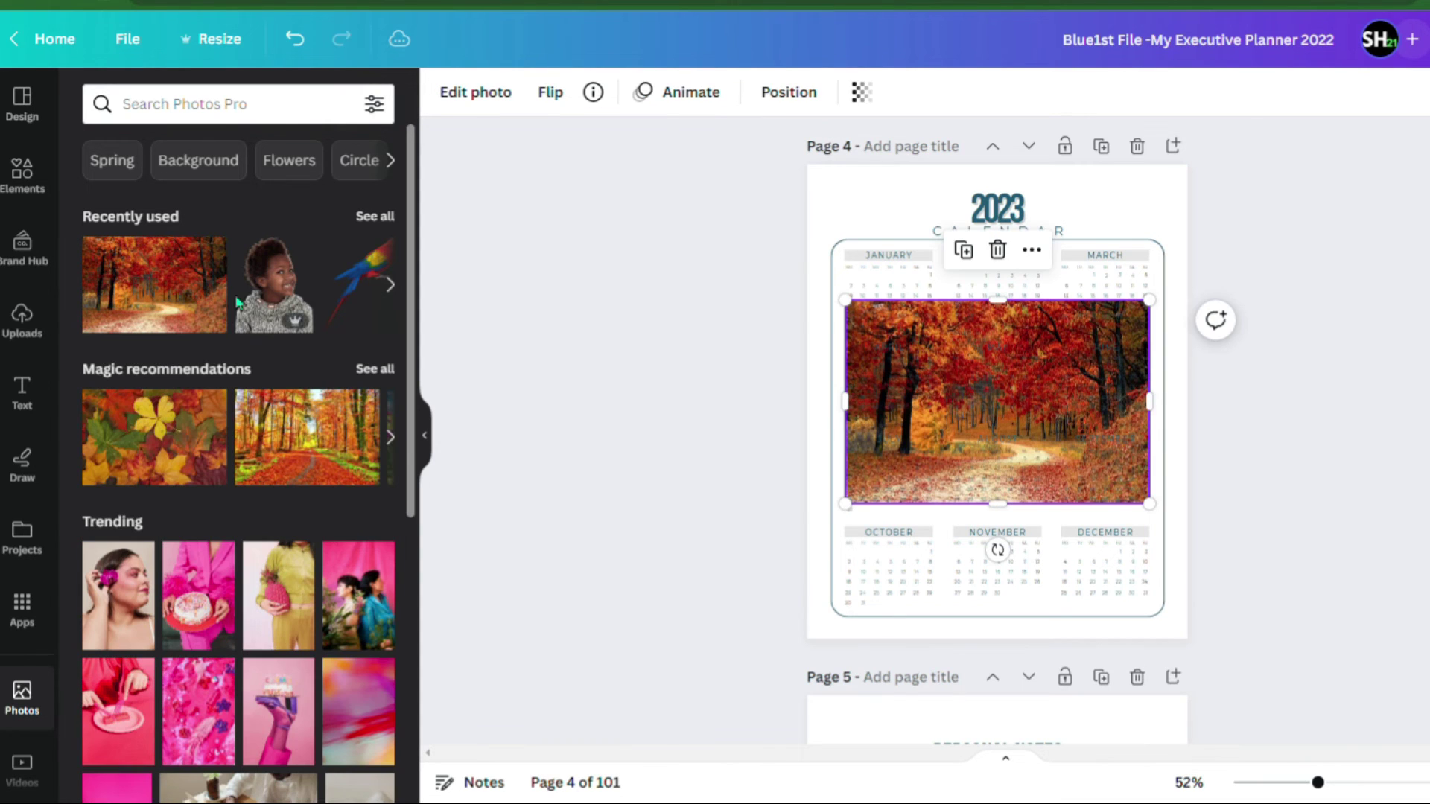
pyautogui.rightClick(1017, 419)
pyautogui.click(940, 448)
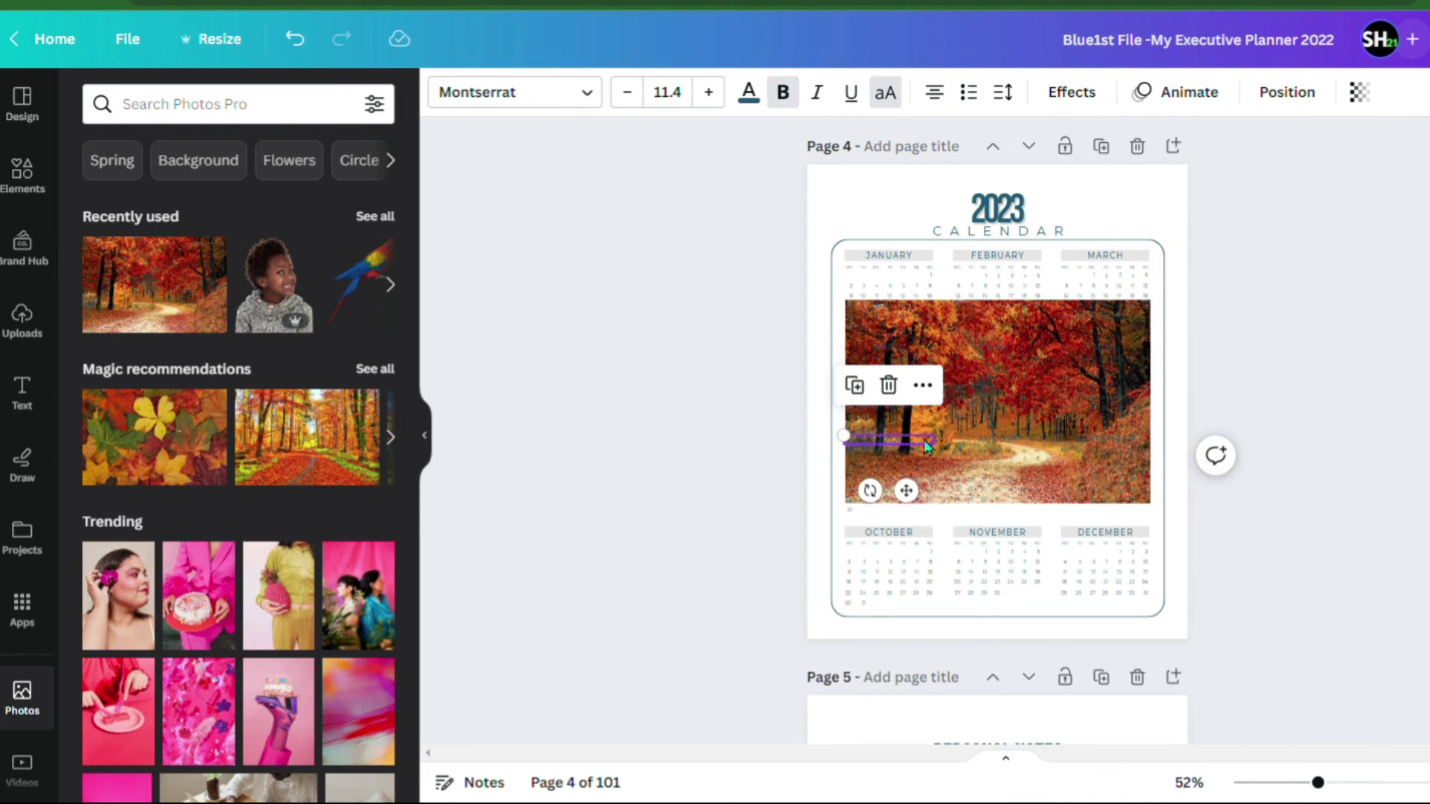
pyautogui.click(964, 484)
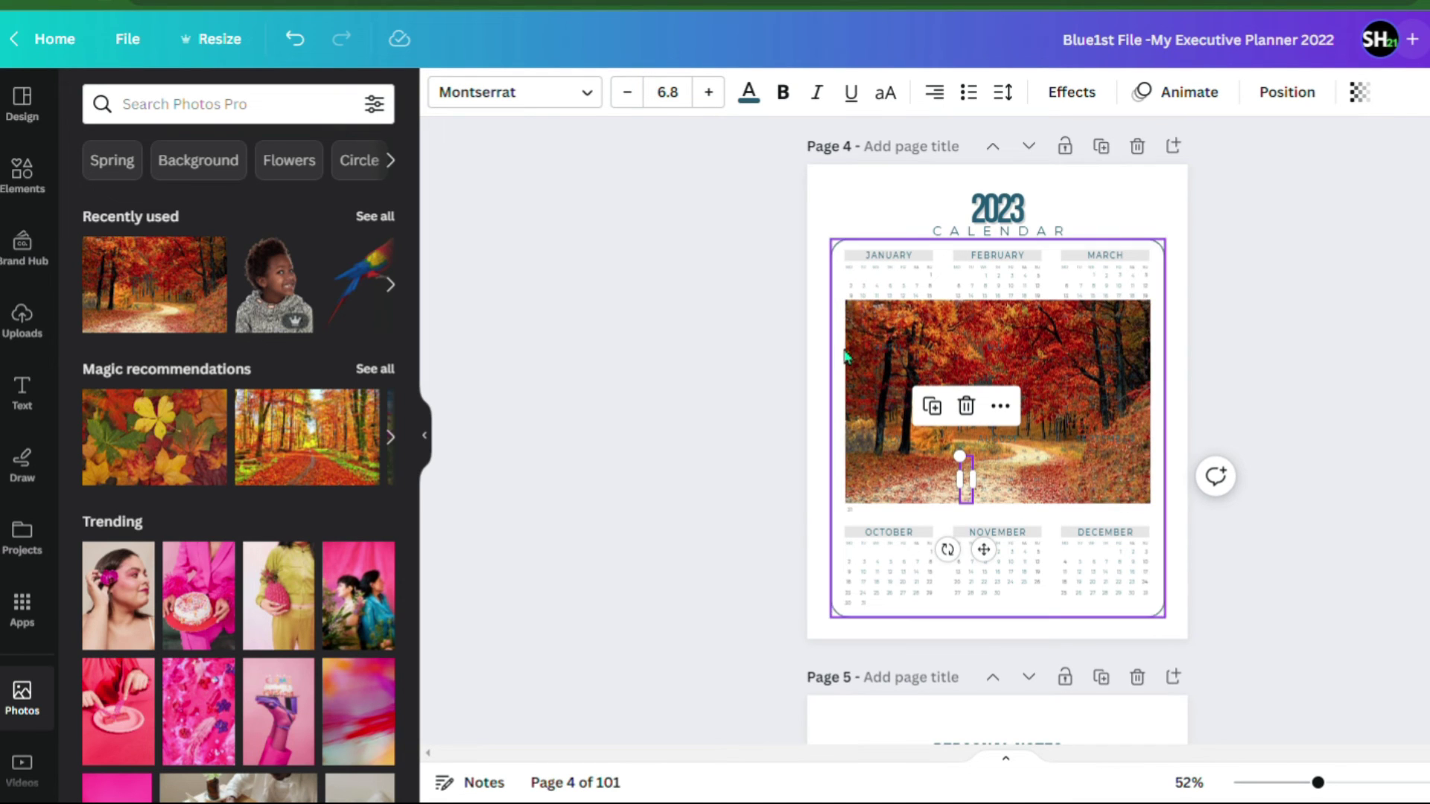
pyautogui.hotkey('ctrl', 'z')
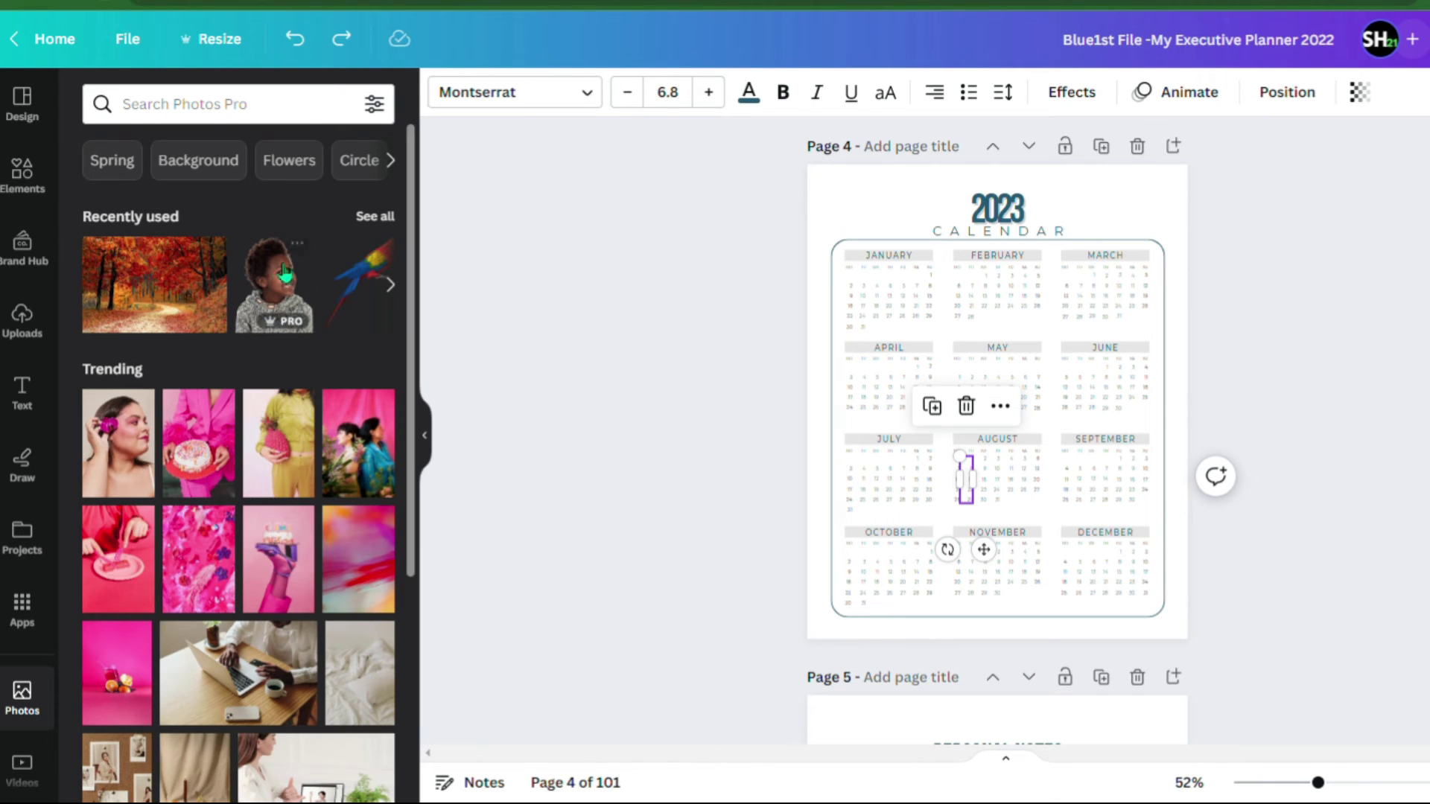
# - Place the autumn forest photo over the upper part of the 2023 calendar page and enlarge it to span the page width
pyautogui.moveTo(197, 257); pyautogui.dragTo(850, 204)
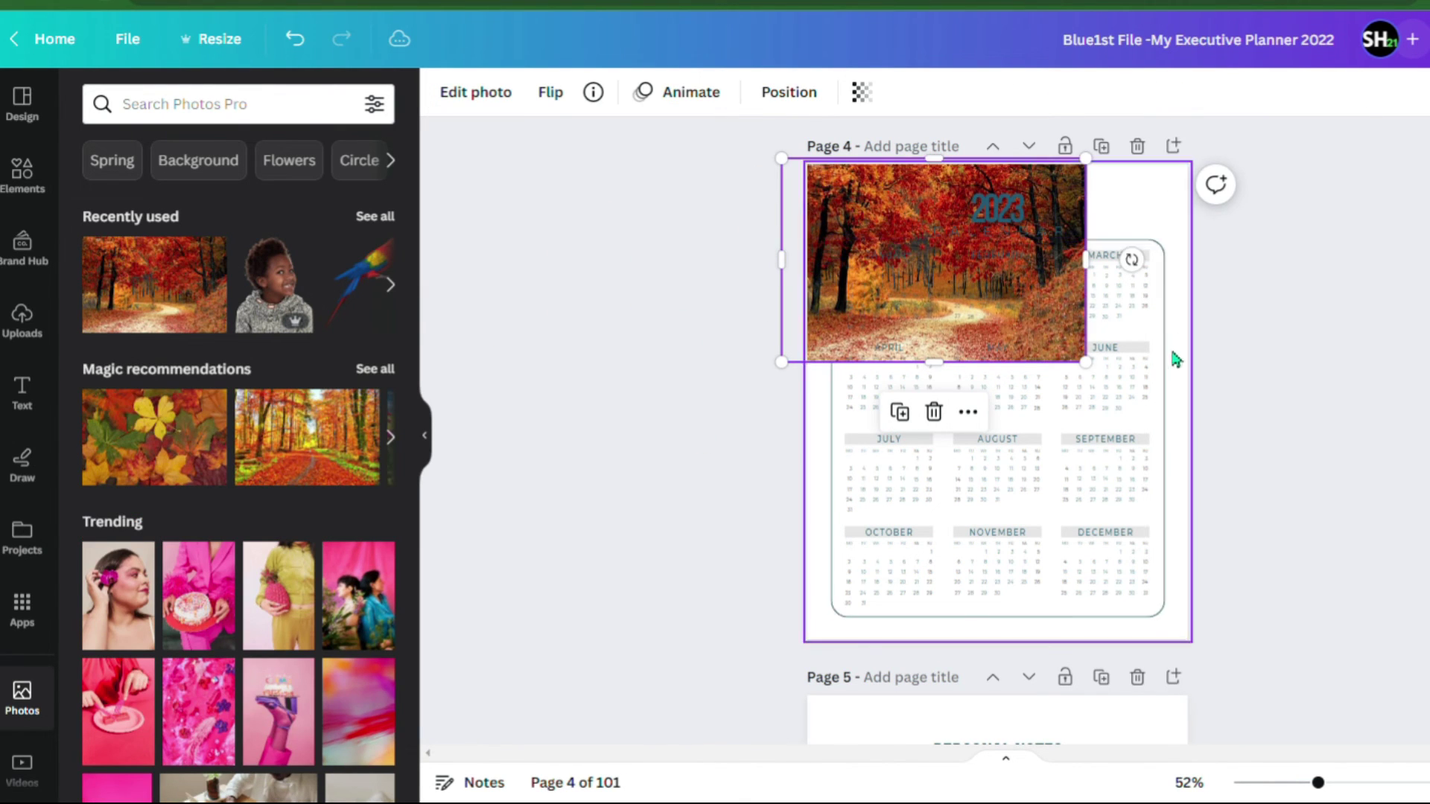
pyautogui.moveTo(1198, 380); pyautogui.dragTo(1239, 406)
pyautogui.click(1035, 294)
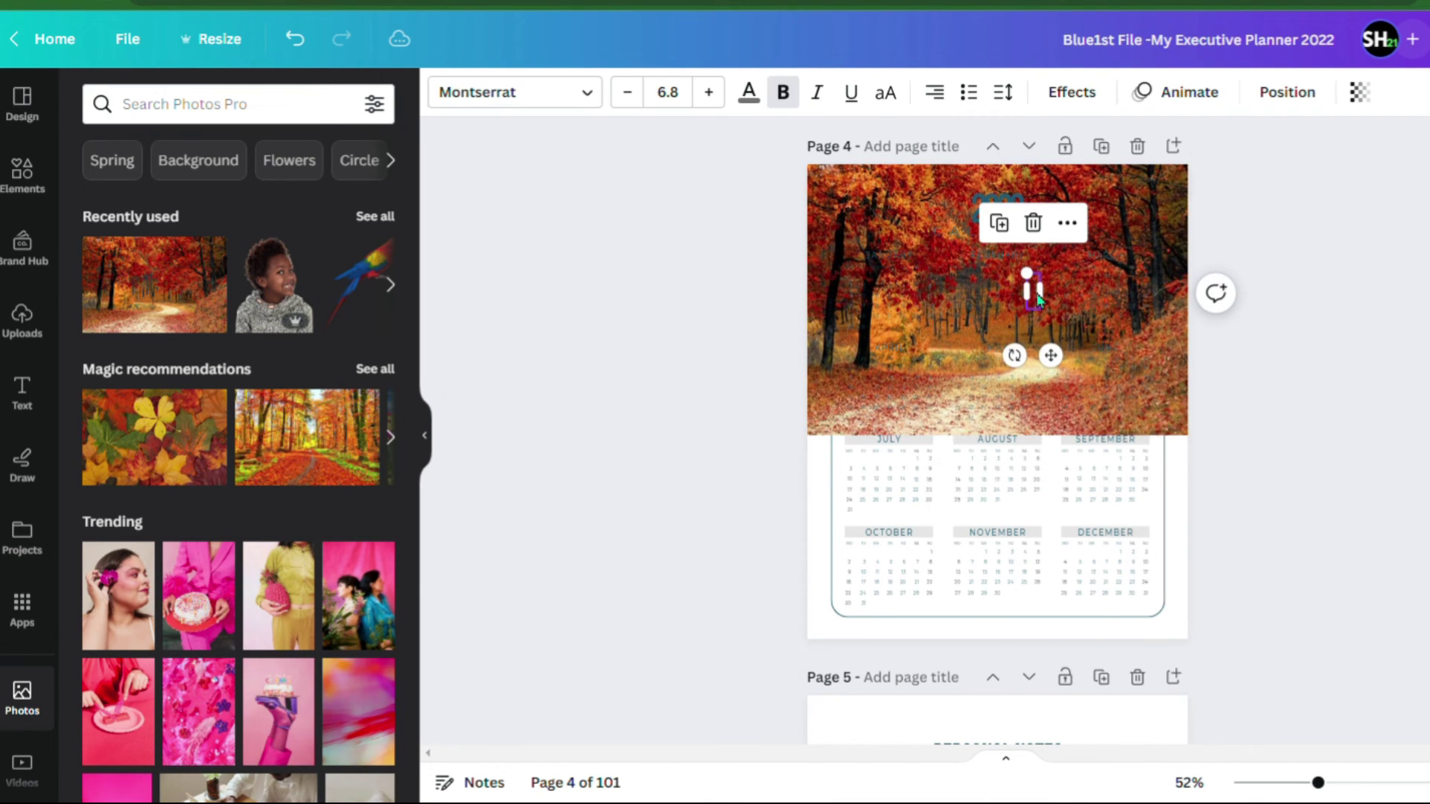
pyautogui.click(876, 181)
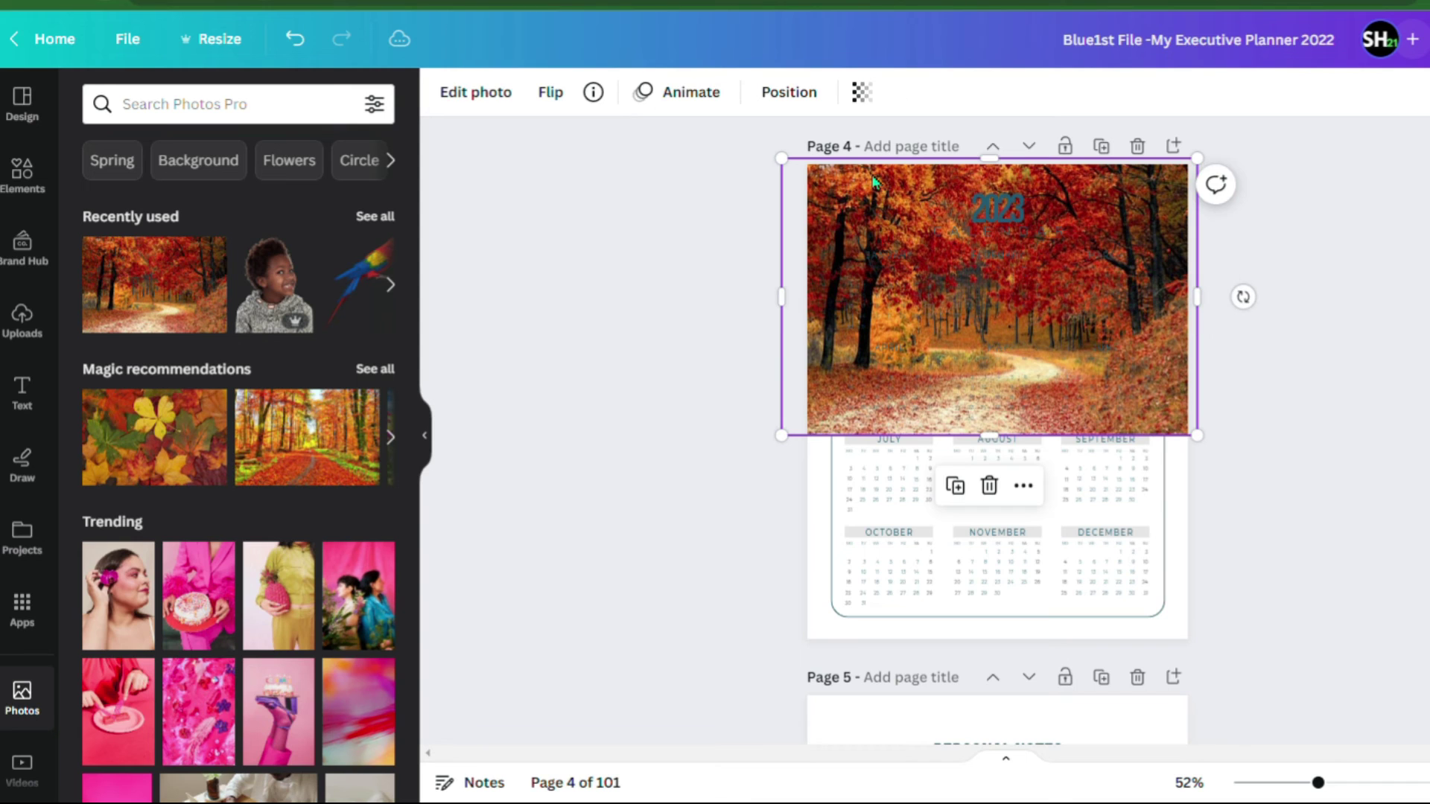
# - Hide the photo library and enlarge the view of page 4 to 68%
pyautogui.click(426, 436)
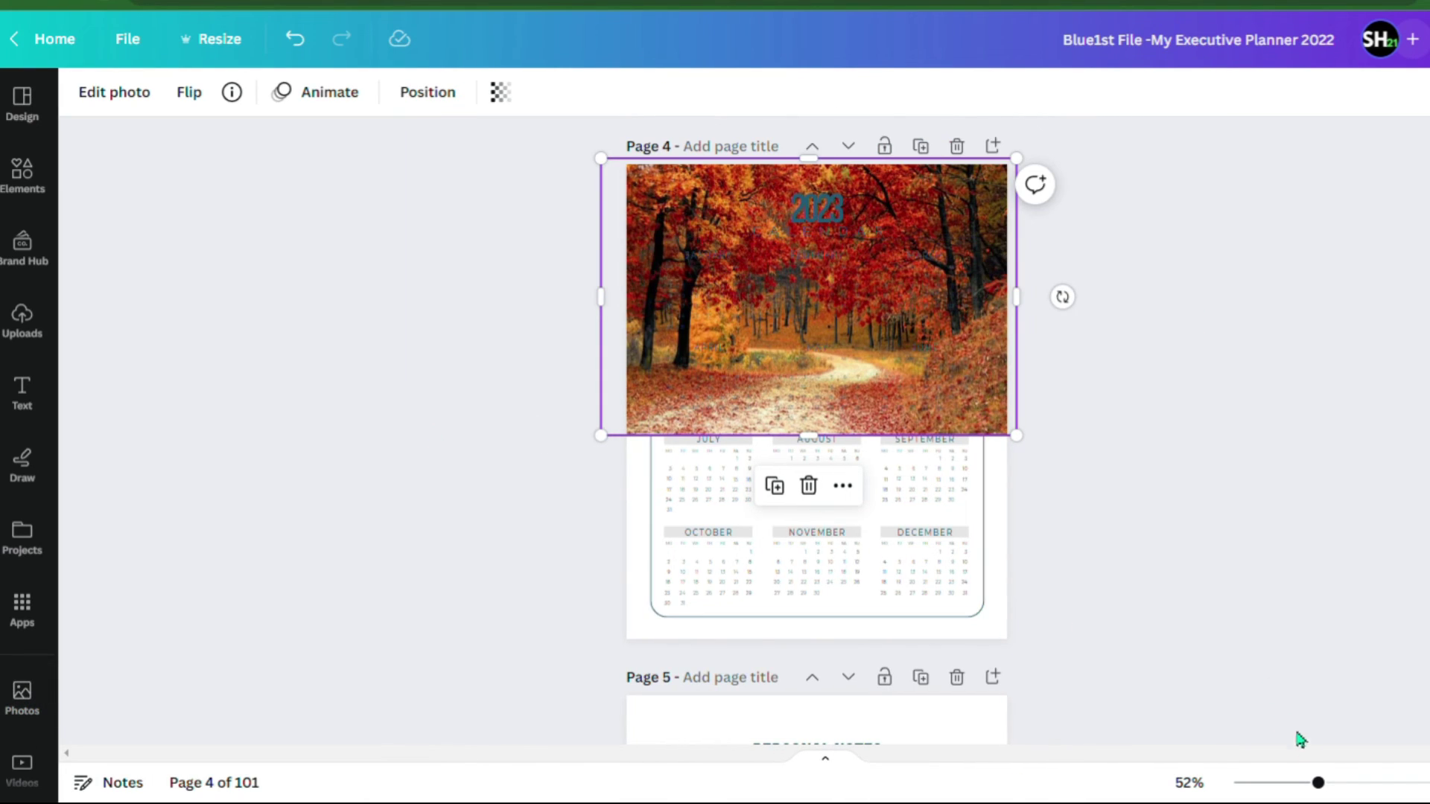
pyautogui.click(1339, 783)
pyautogui.scroll(3, 1134, 456)
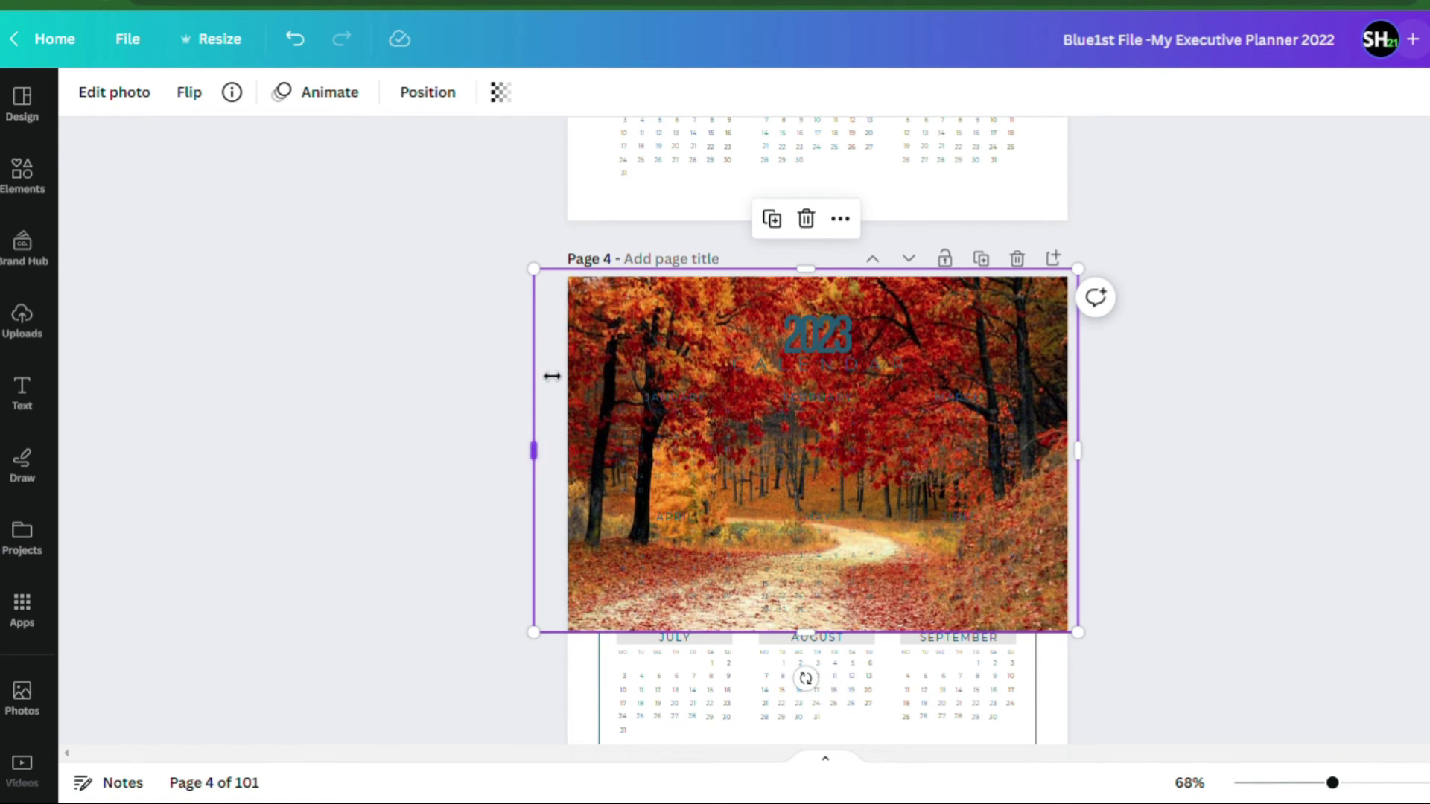
# - Centre the autumn forest photo across page 4 and move its layer below the calendar frame and several of the grey month bars
pyautogui.moveTo(568, 364); pyautogui.dragTo(571, 368)
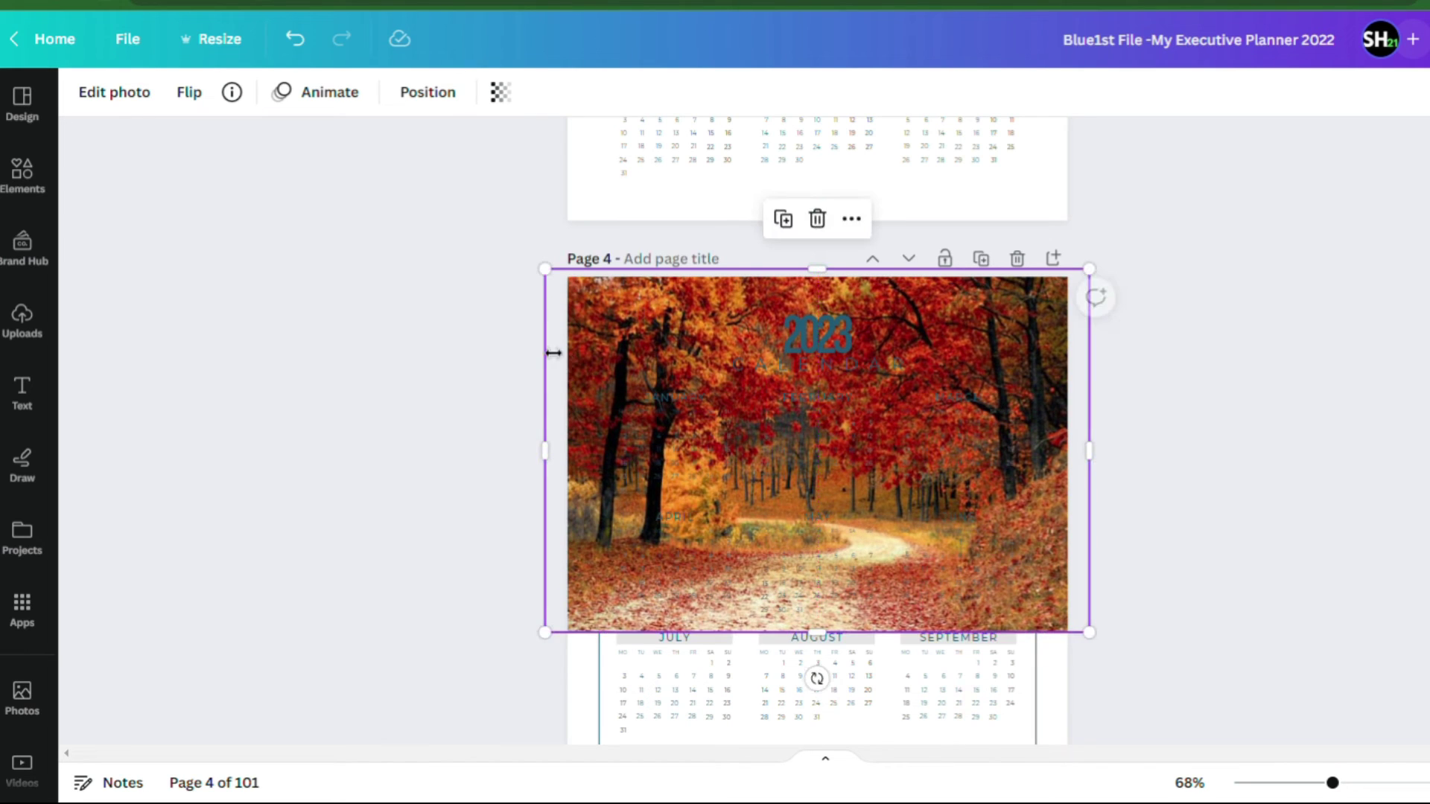
pyautogui.click(444, 103)
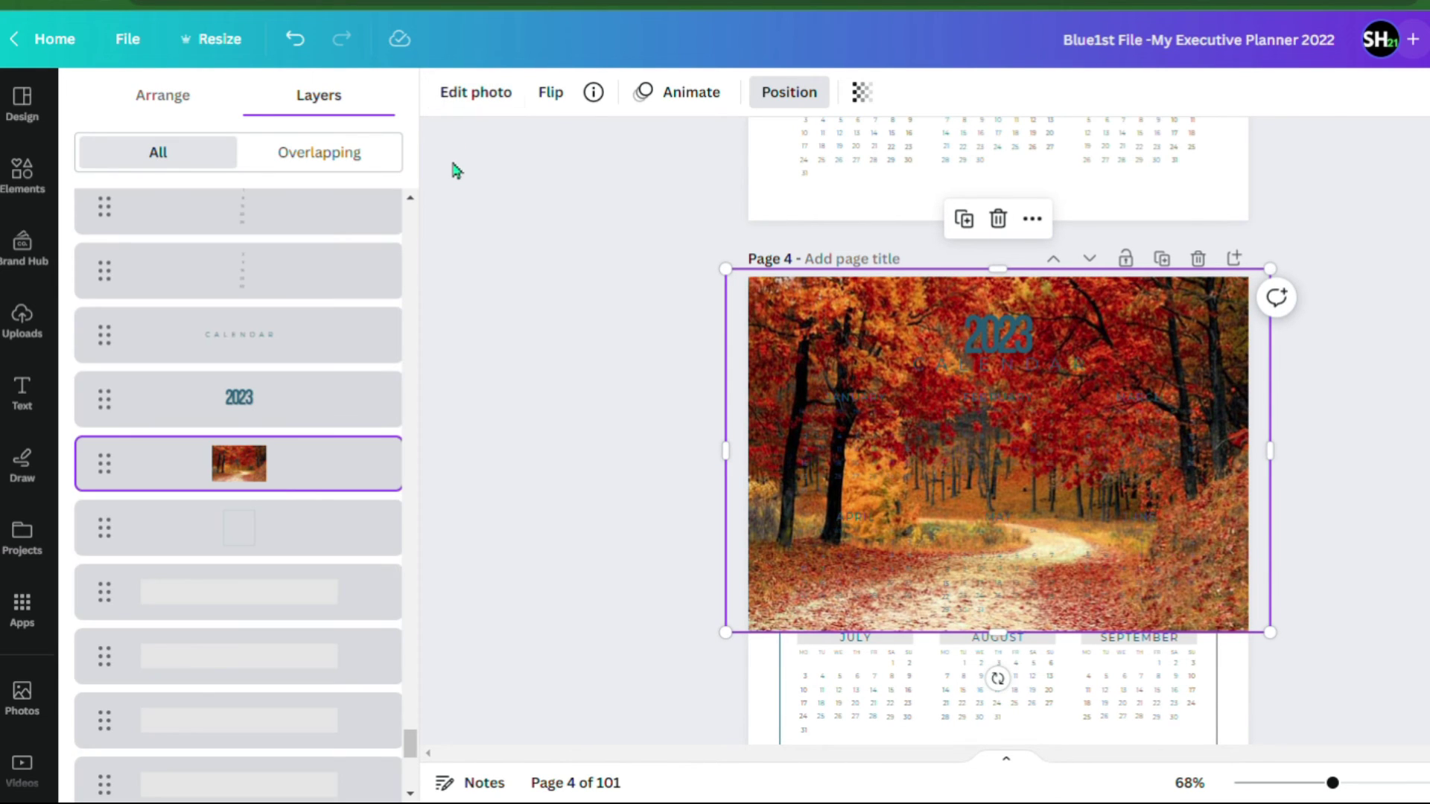
pyautogui.moveTo(271, 479)
pyautogui.scroll(-2, 333, 445)
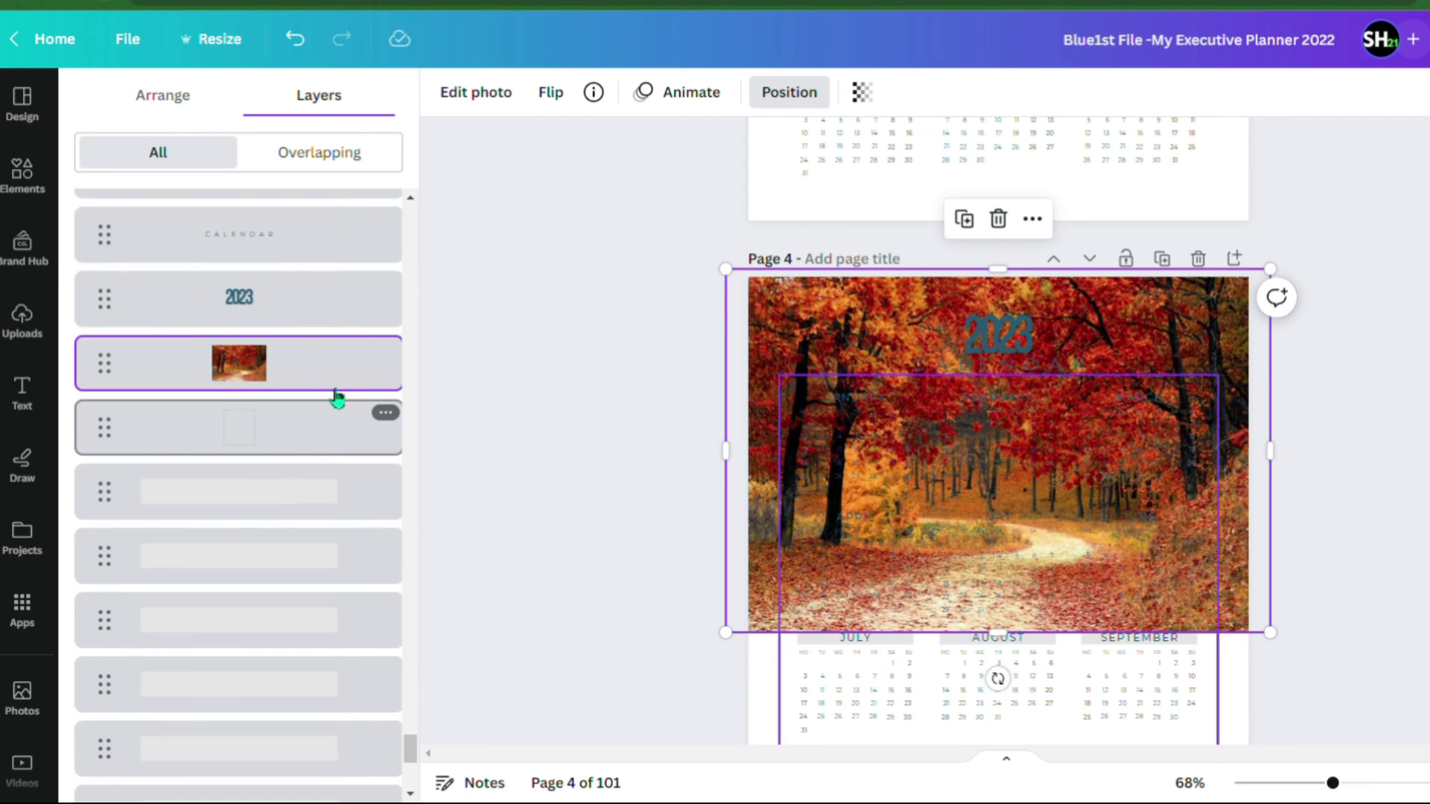
pyautogui.moveTo(328, 367); pyautogui.dragTo(329, 706)
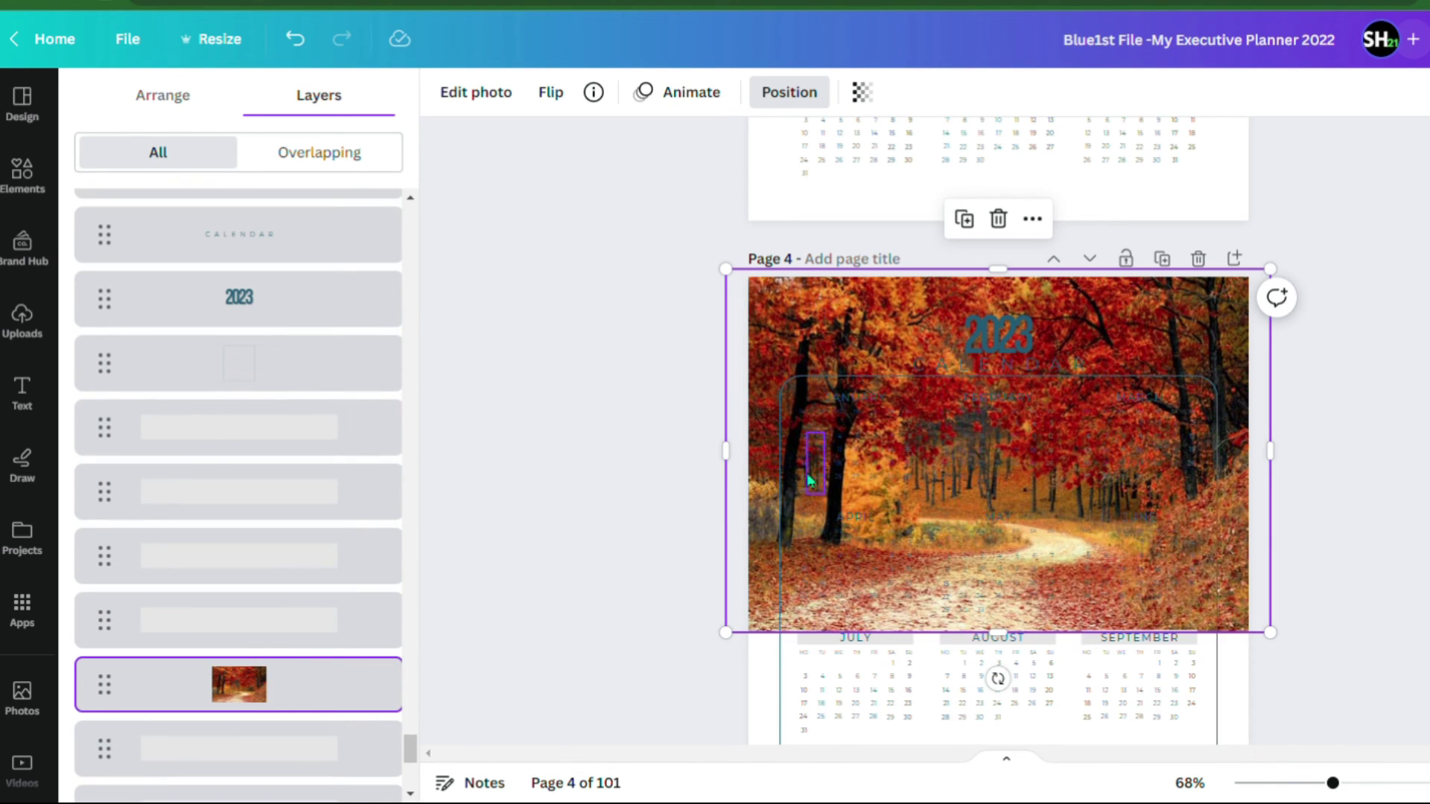
pyautogui.moveTo(335, 715)
pyautogui.mouseDown()
pyautogui.moveTo(335, 753)
pyautogui.moveTo(345, 660)
pyautogui.moveTo(322, 725)
pyautogui.moveTo(338, 712)
pyautogui.moveTo(328, 696)
pyautogui.mouseUp()
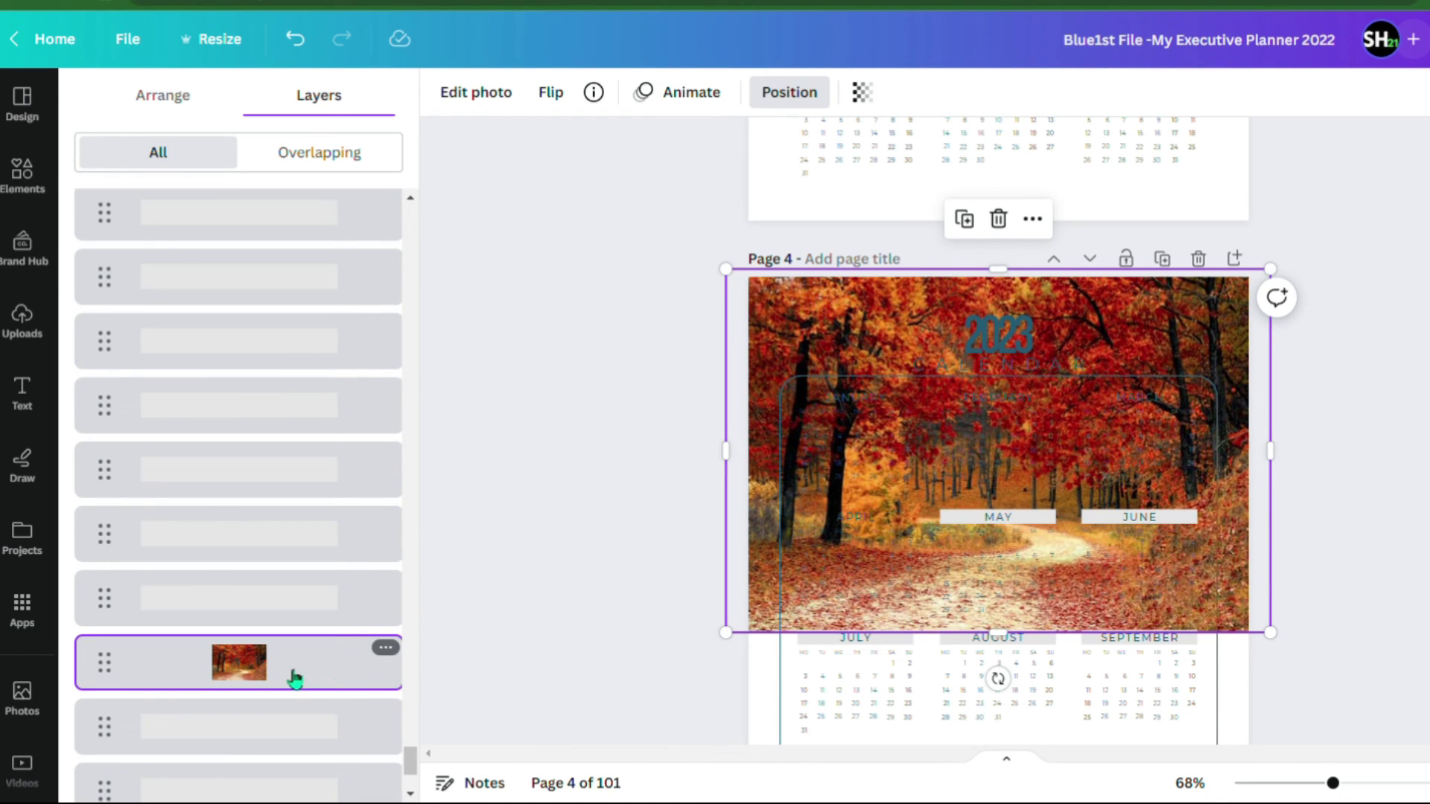
# - Set the autumn forest photo as the background of the 2023 calendar page and check the full page
pyautogui.click(400, 653)
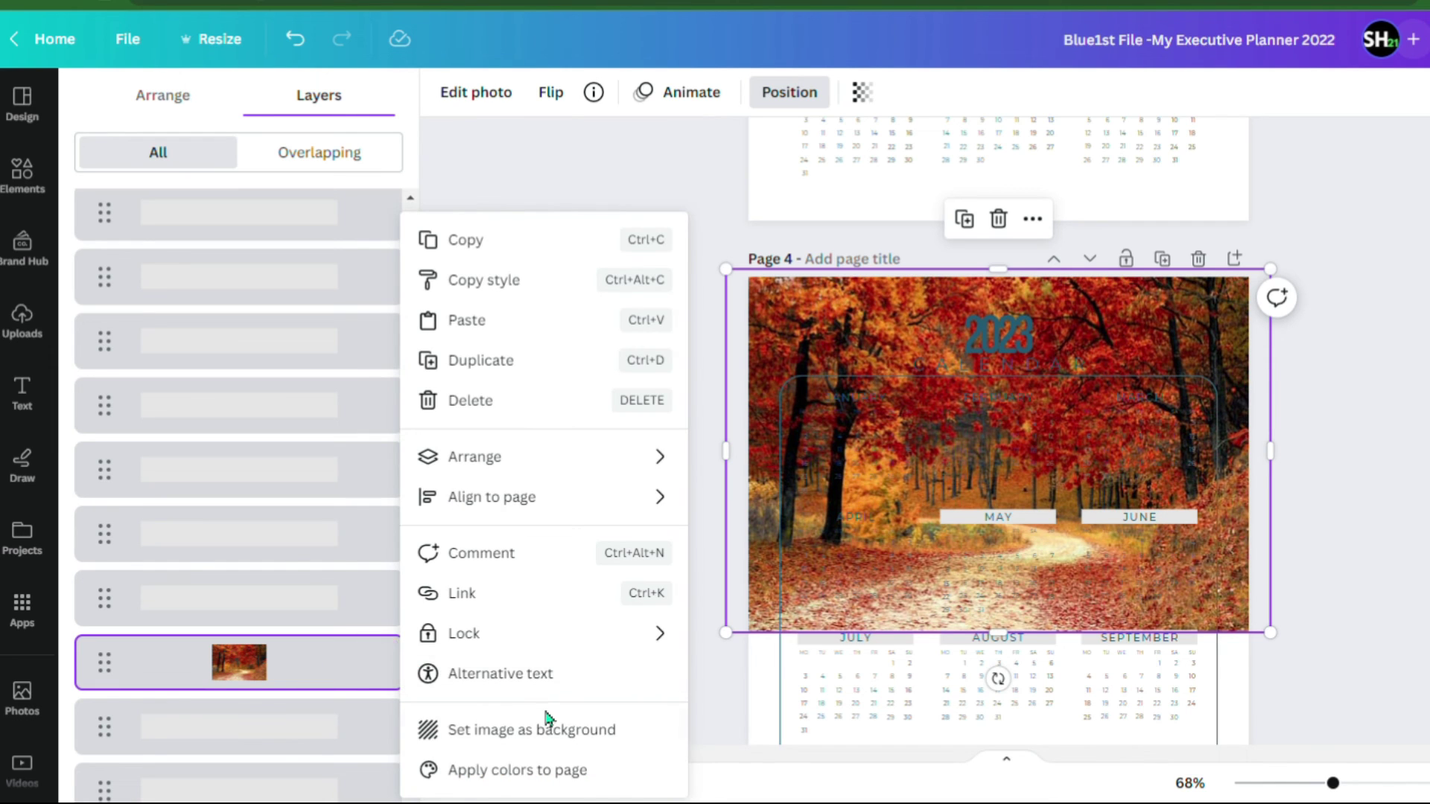
pyautogui.click(515, 734)
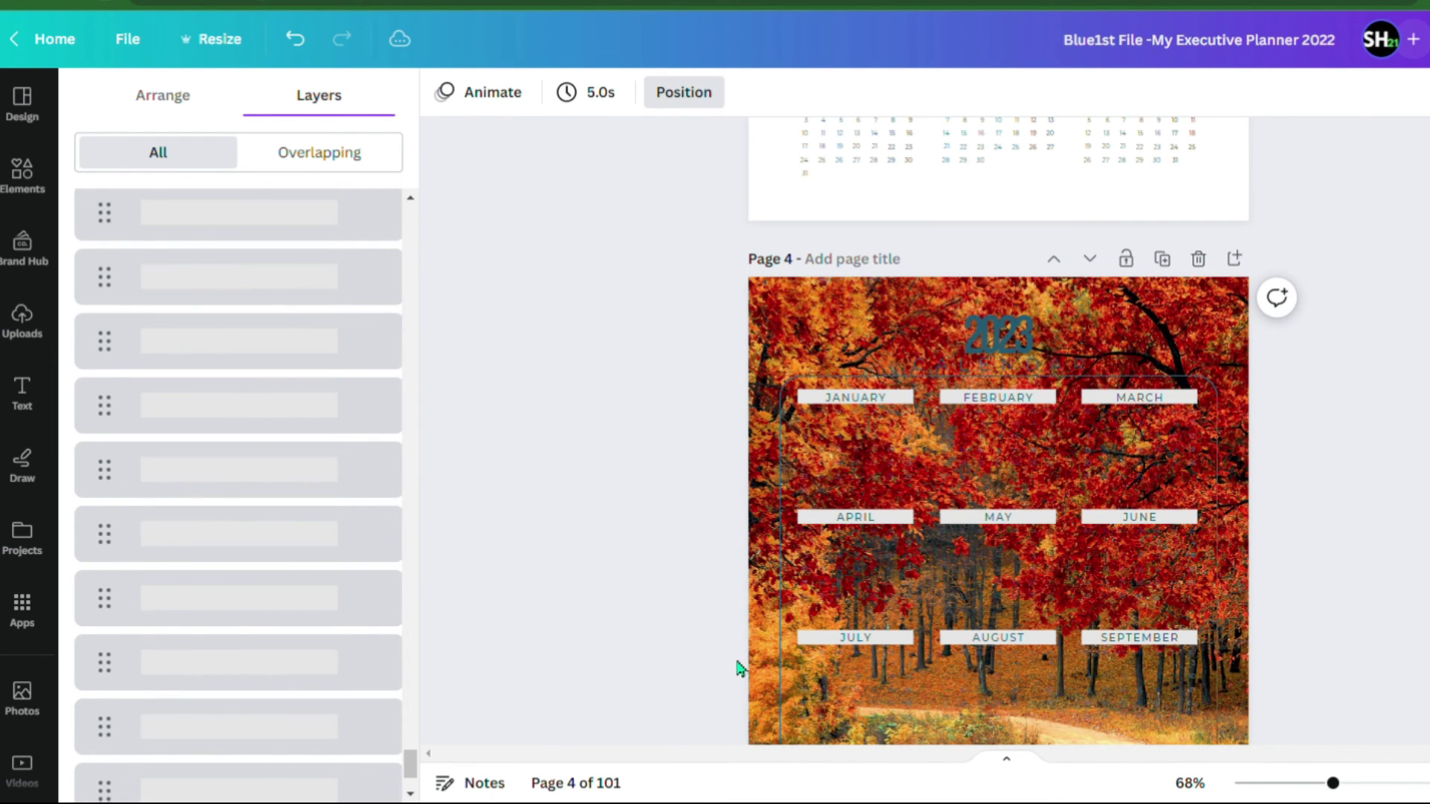
pyautogui.scroll(-1, 1020, 562)
pyautogui.scroll(-2, 1027, 557)
pyautogui.scroll(2, 1027, 557)
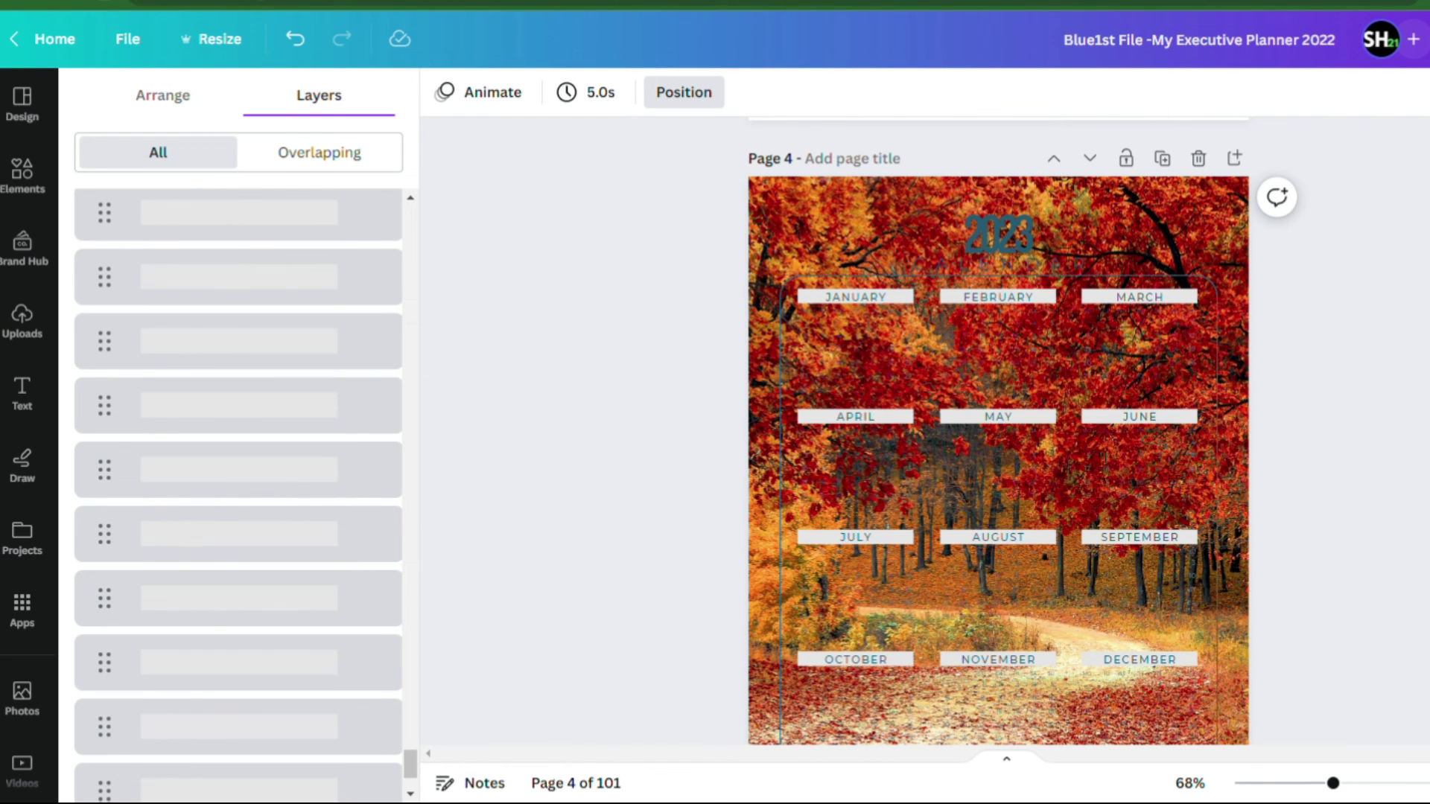
# - Set the transparency of page 4's autumn forest background to 9 and check the calendar down to December
pyautogui.click(812, 186)
pyautogui.click(1006, 92)
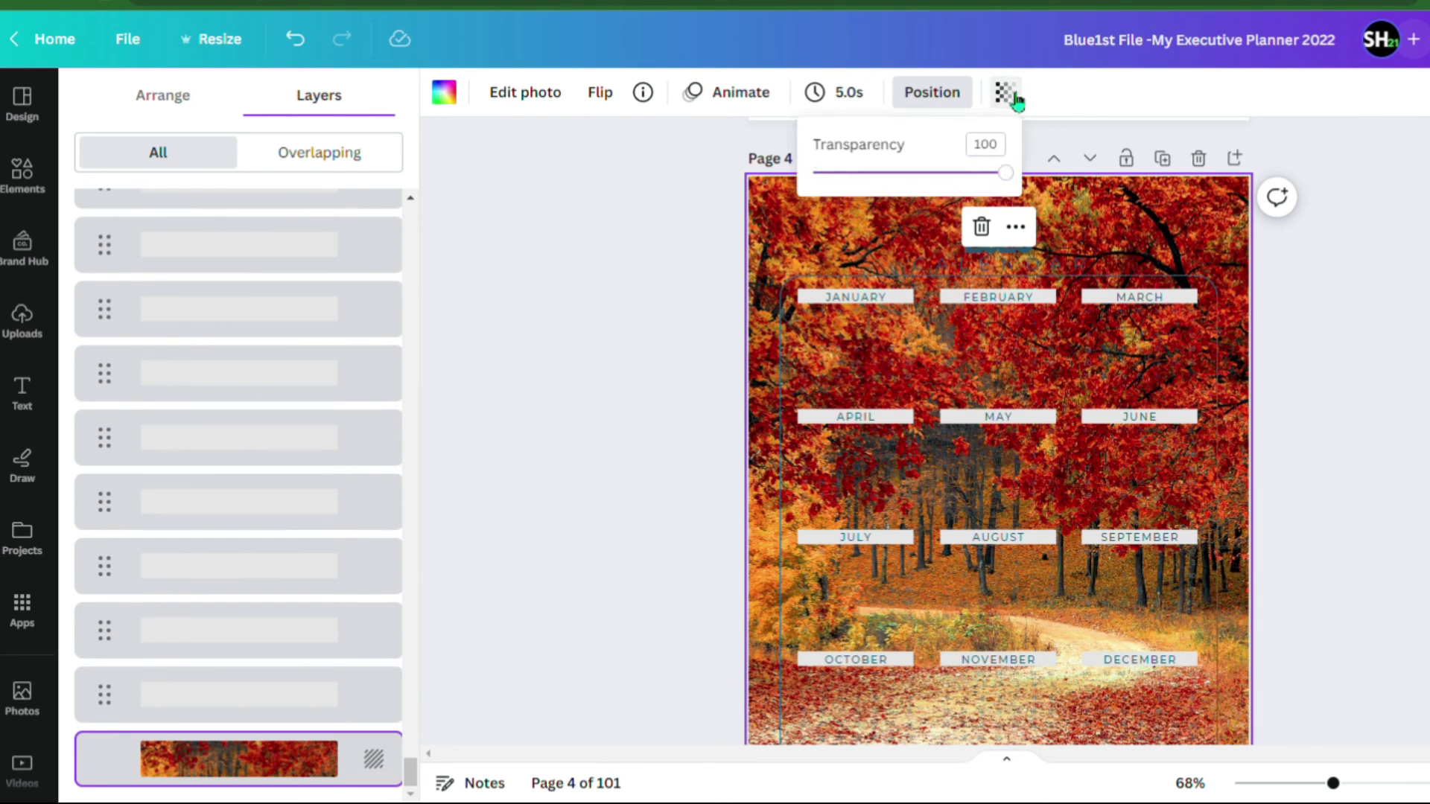
pyautogui.moveTo(1006, 173); pyautogui.dragTo(842, 194)
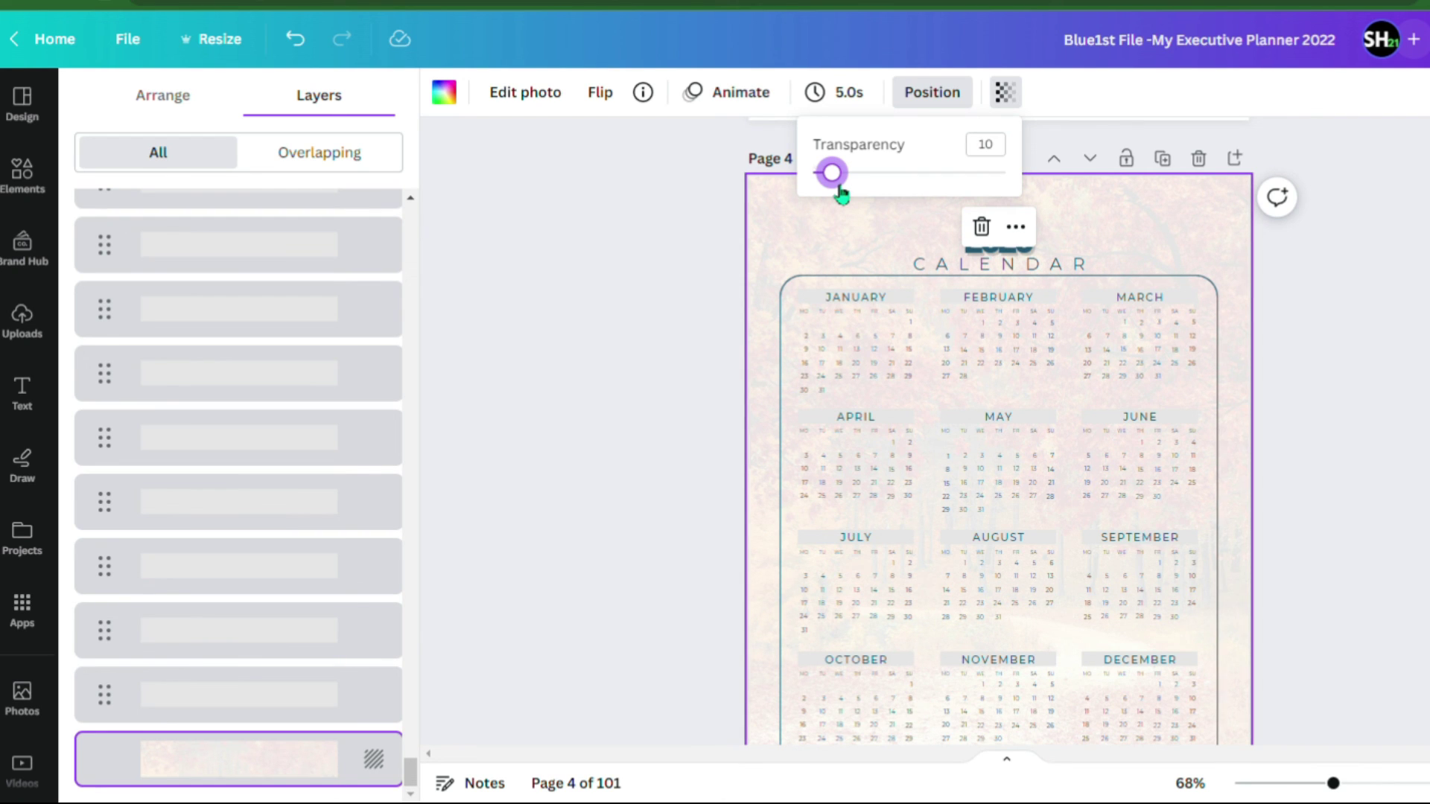
pyautogui.moveTo(841, 194)
pyautogui.mouseDown()
pyautogui.moveTo(823, 198)
pyautogui.moveTo(893, 192)
pyautogui.moveTo(841, 195)
pyautogui.mouseUp()
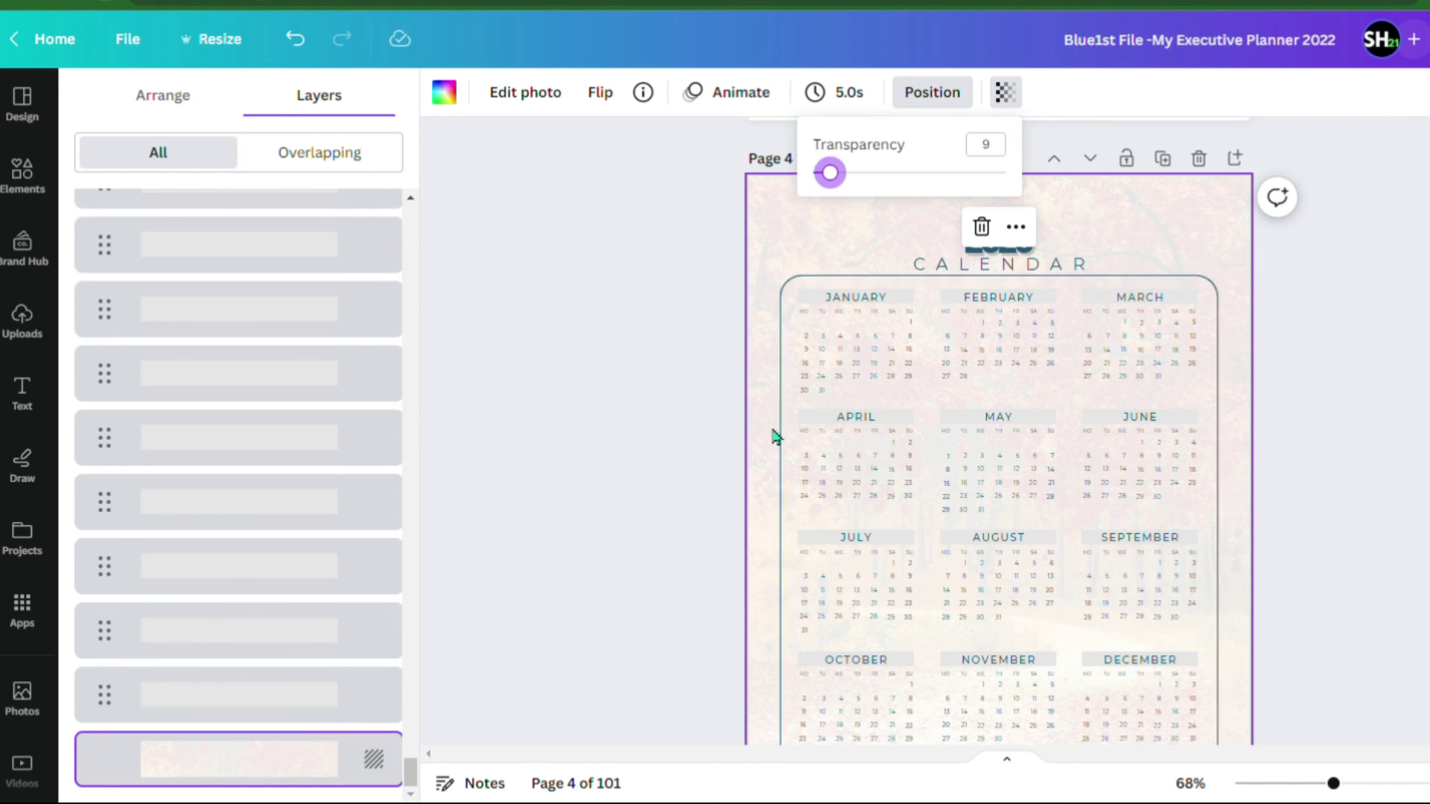
pyautogui.scroll(-3, 971, 454)
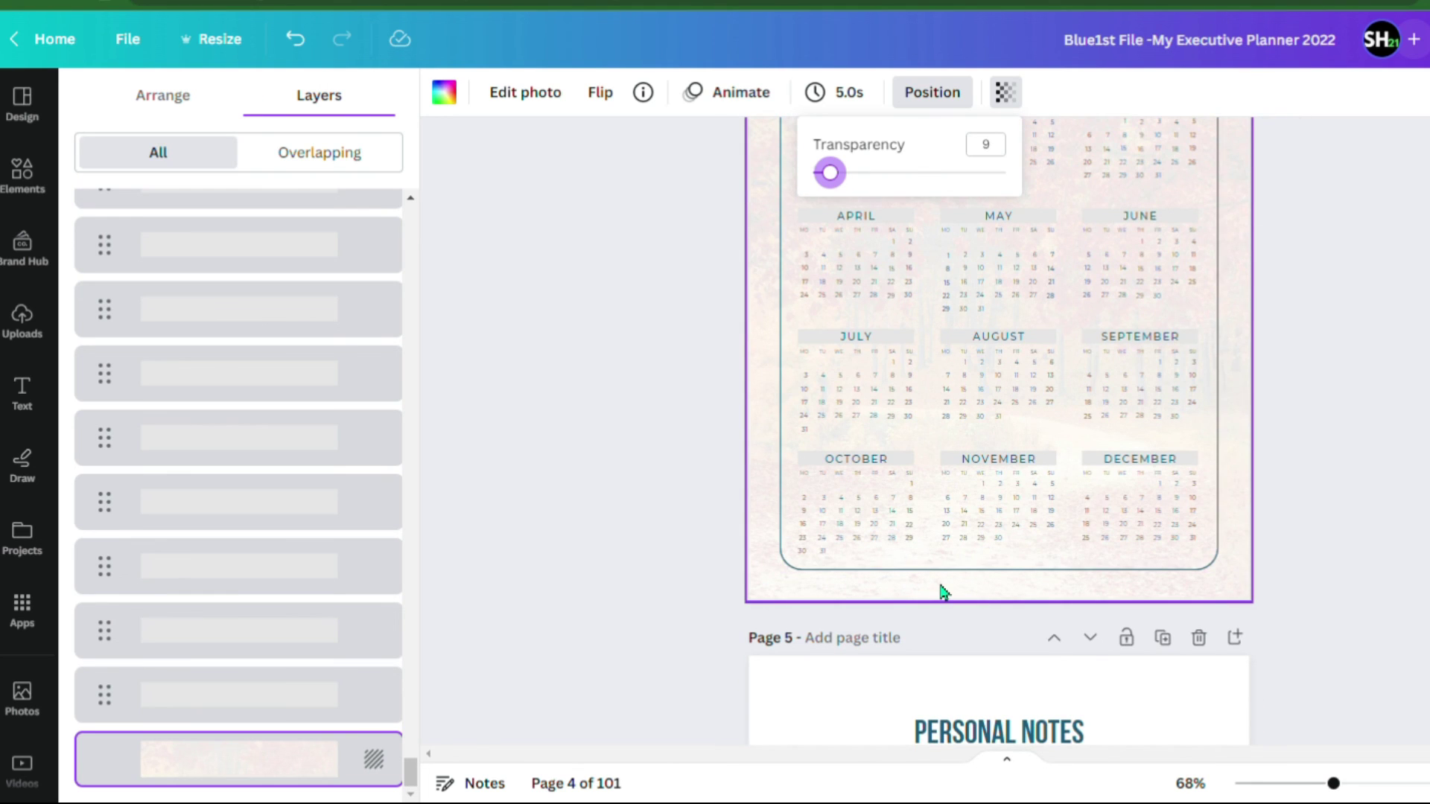